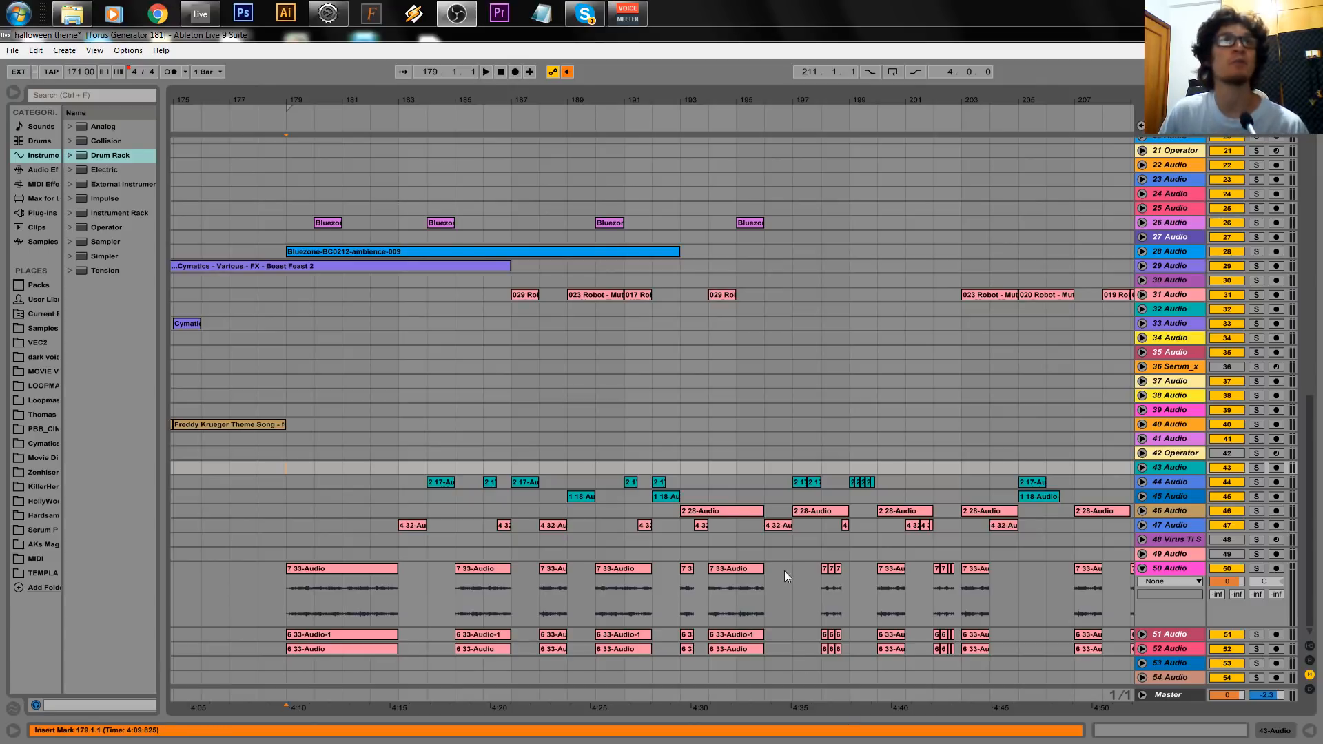
# Choose the 1 Bar fixed grid and select the single bar from 179 to 180 on track 44 Audio.
pyautogui.moveTo(352, 105); pyautogui.dragTo(350, 123)
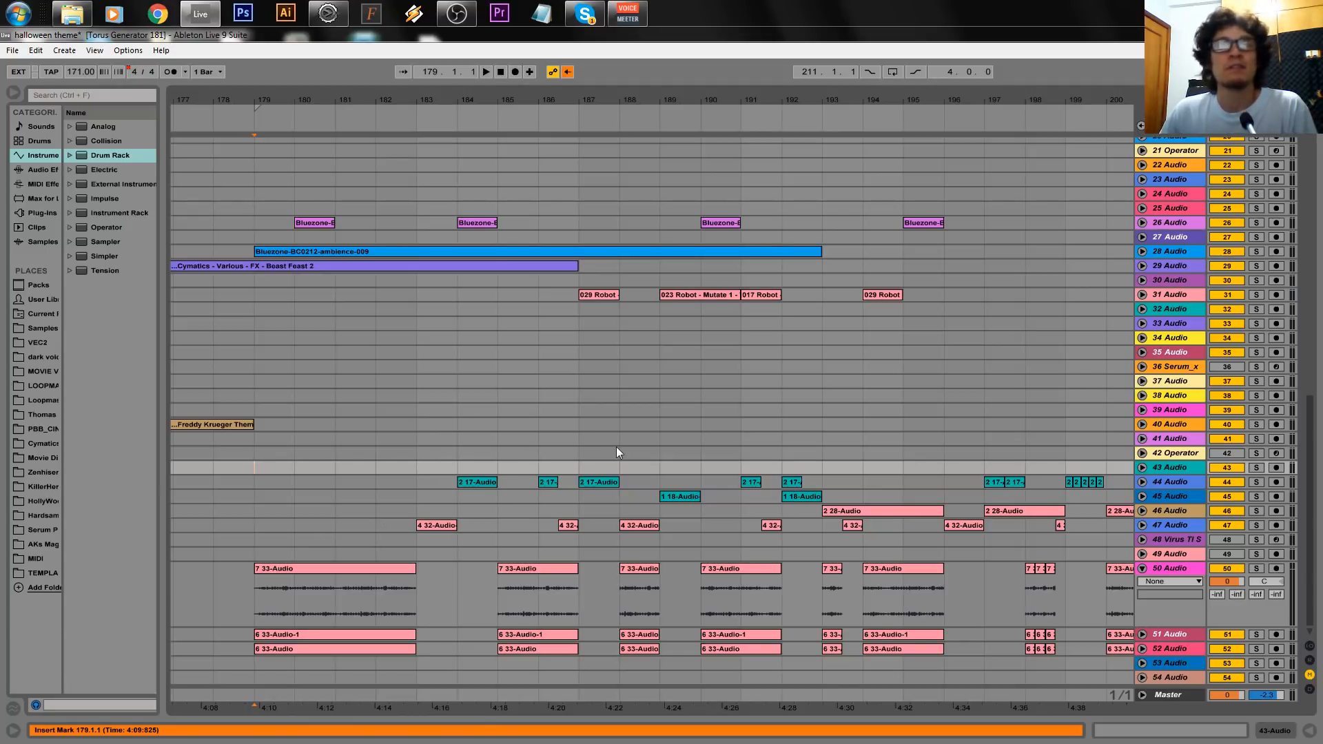
pyautogui.moveTo(264, 96); pyautogui.dragTo(308, 97)
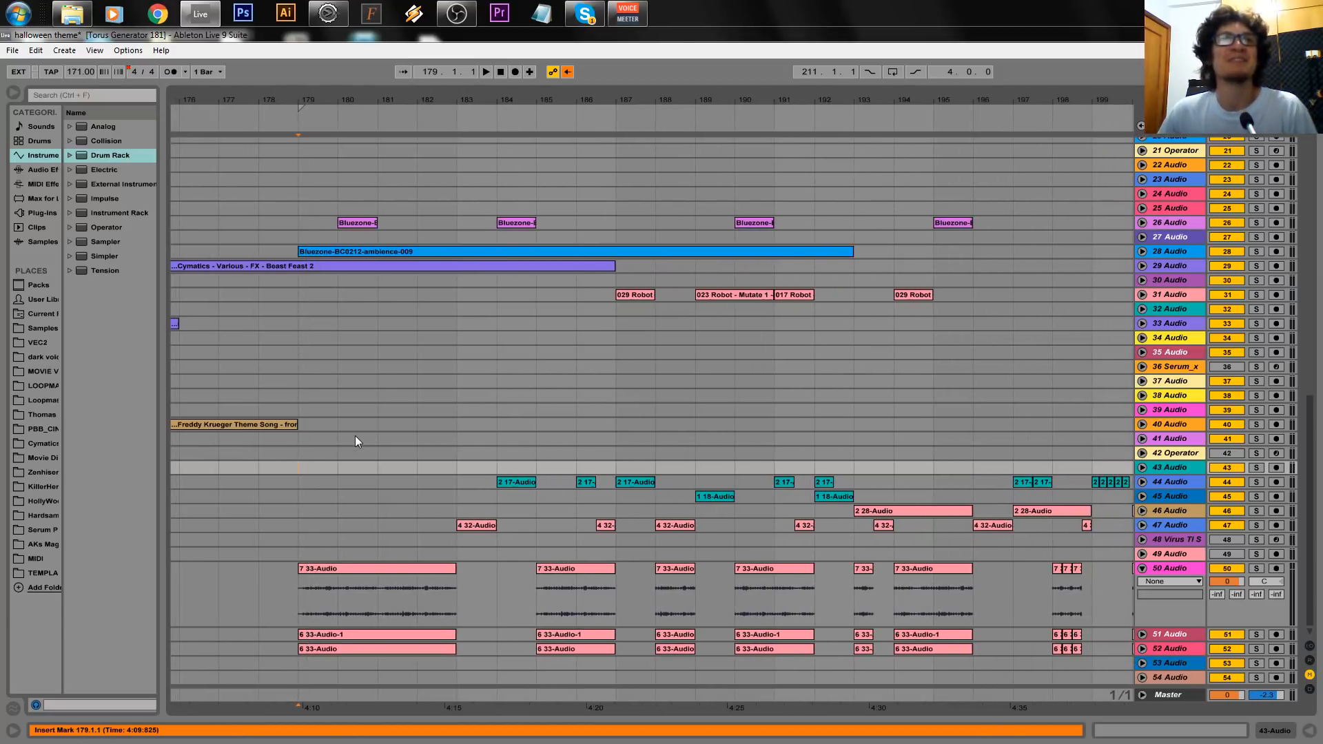
pyautogui.rightClick(321, 488)
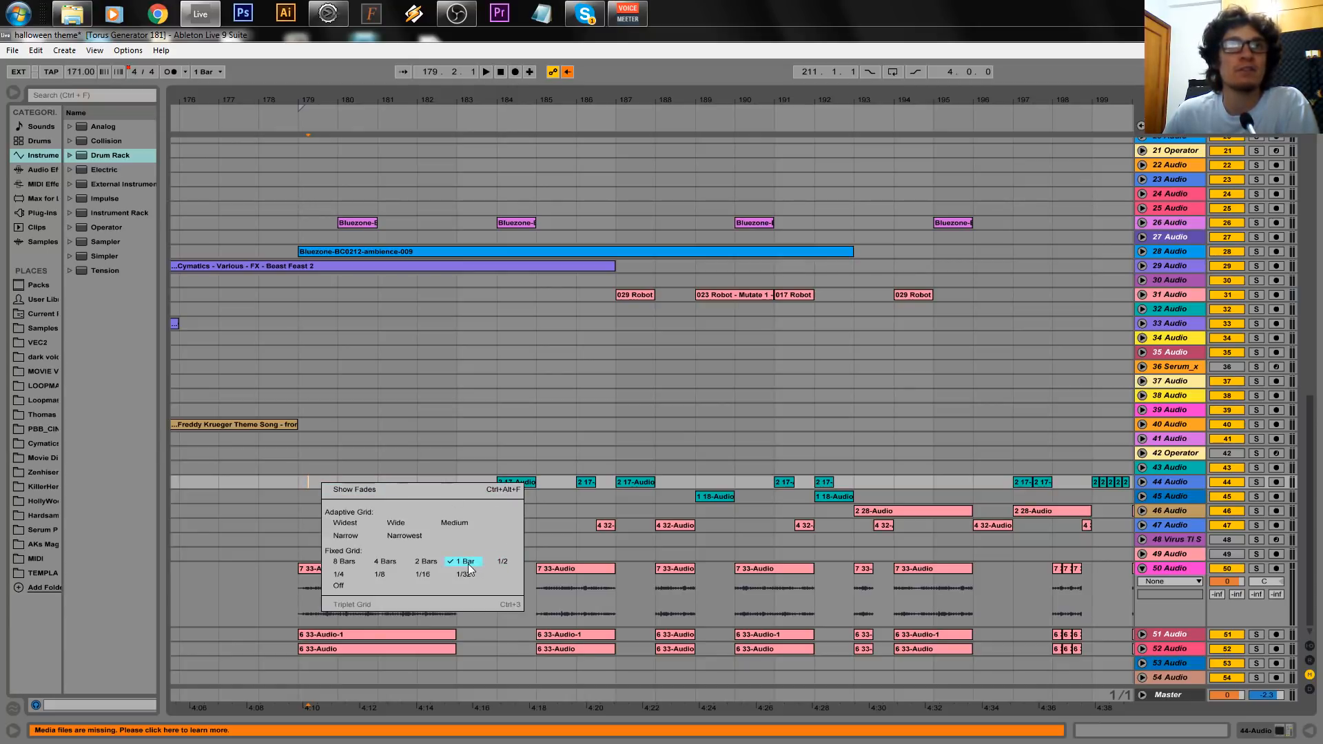
pyautogui.rightClick(309, 481)
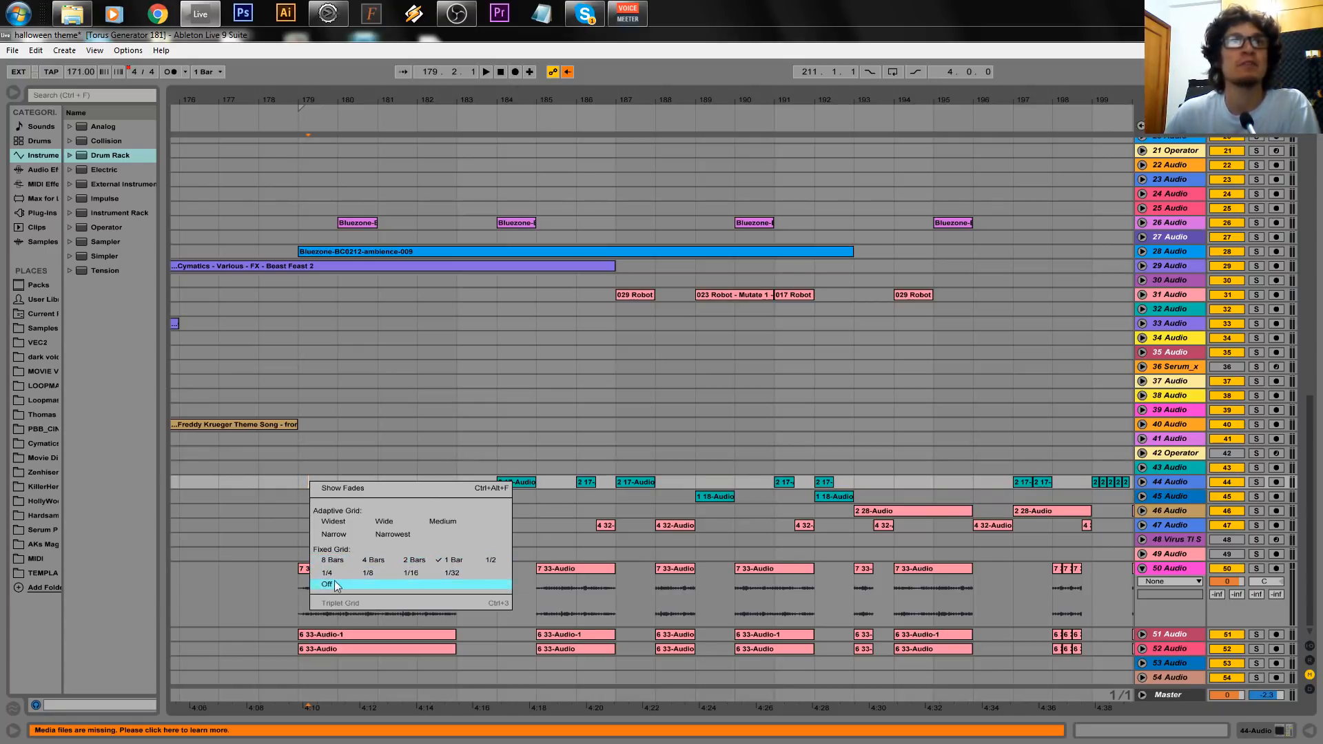
pyautogui.click(295, 488)
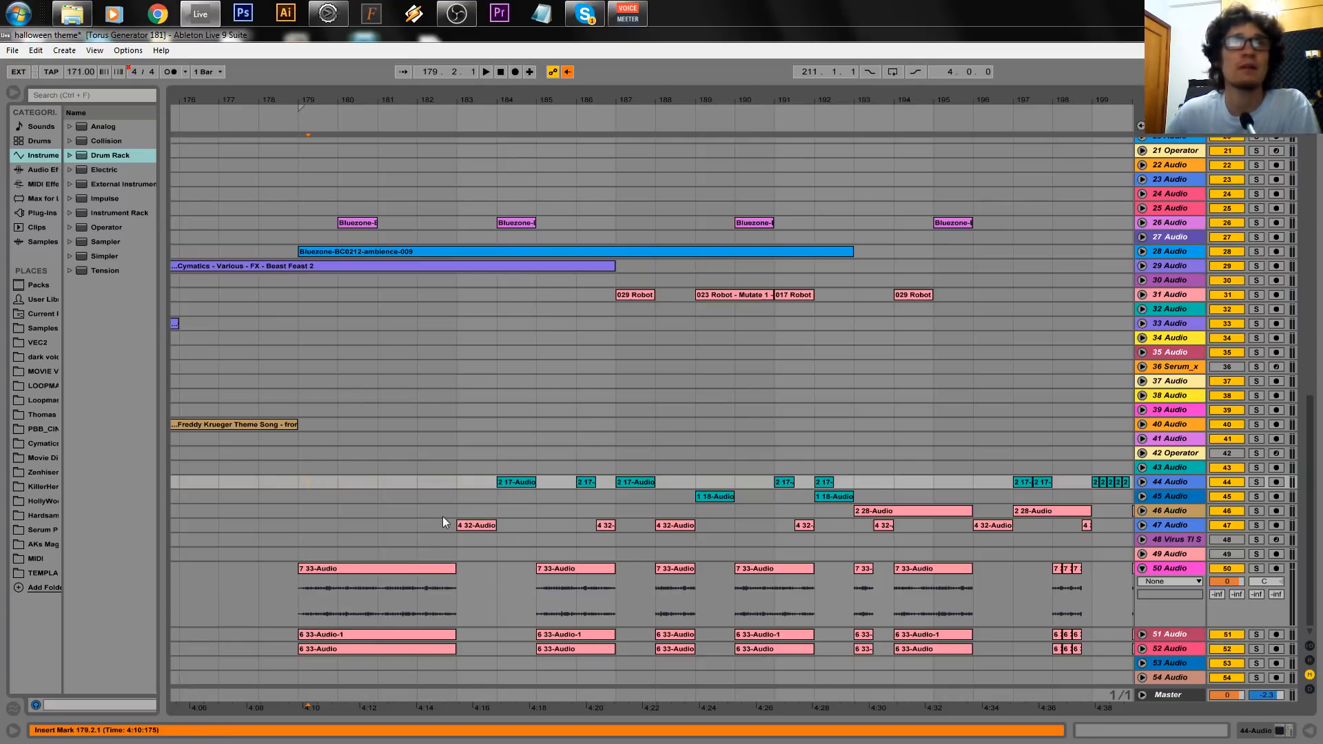
pyautogui.rightClick(321, 485)
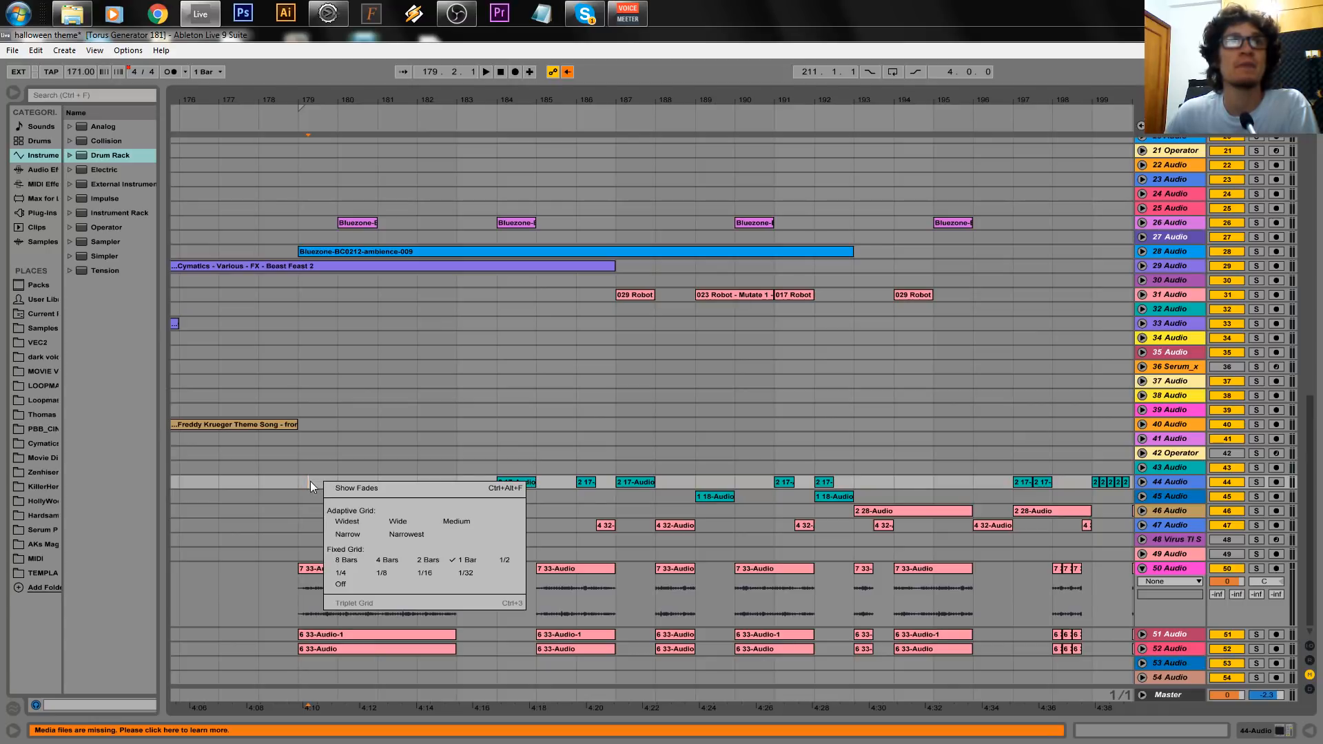
pyautogui.click(474, 561)
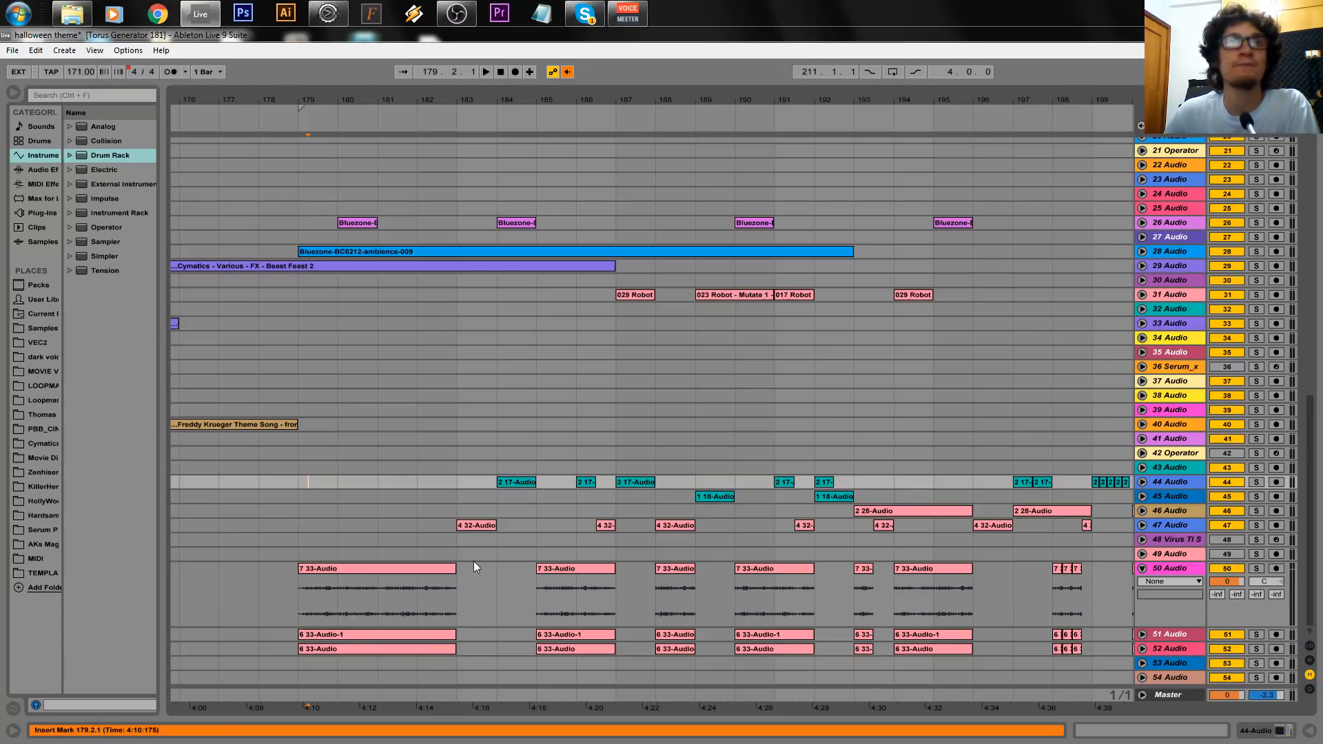
pyautogui.moveTo(299, 486); pyautogui.dragTo(333, 486)
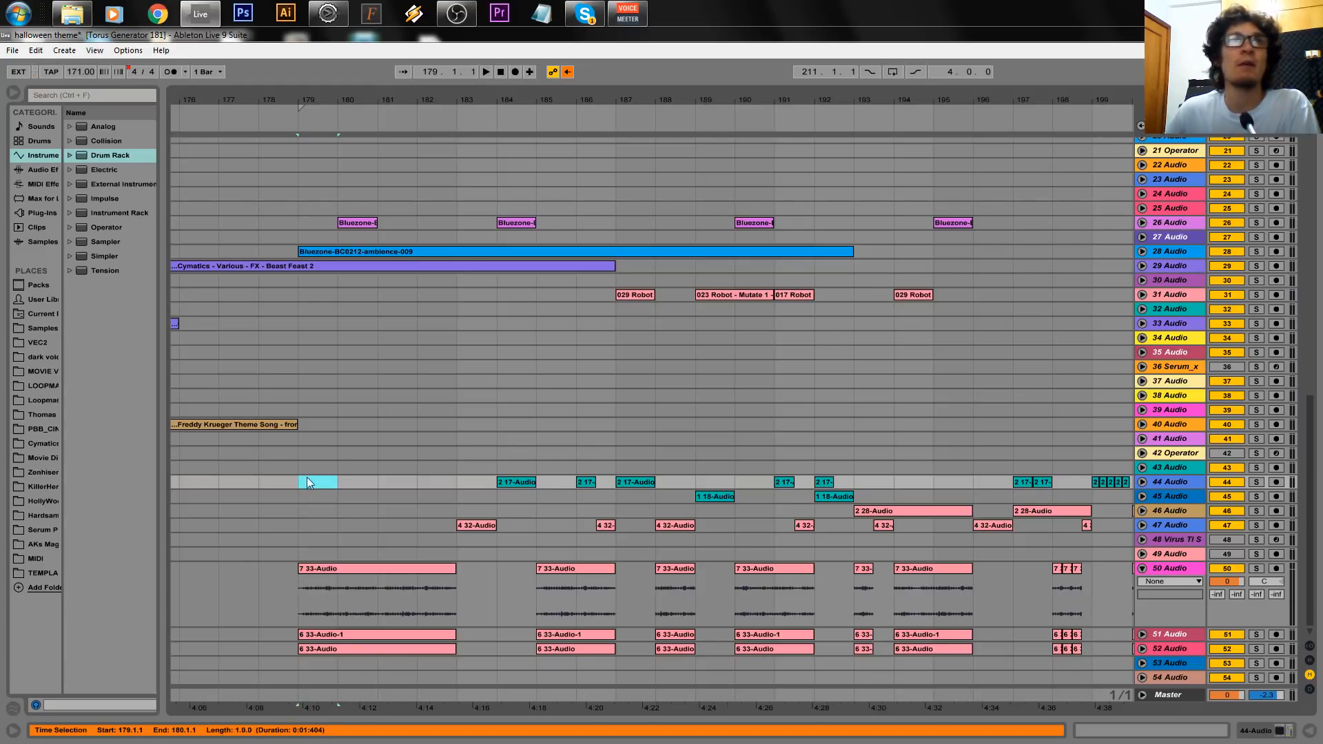
# Solo track 9 BazzISM, play its kick pattern briefly from bar 179, and release the solo.
pyautogui.scroll(10, 304, 437)
pyautogui.scroll(10, 303, 437)
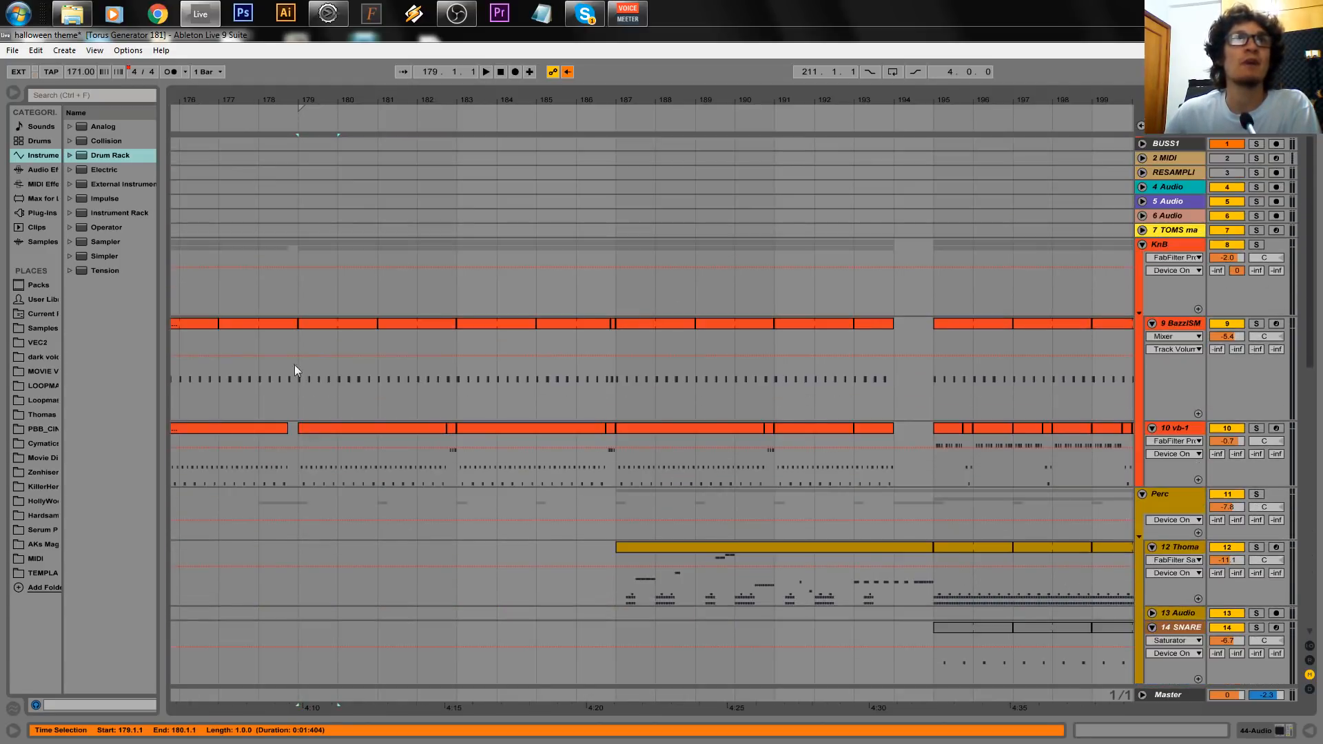
pyautogui.moveTo(307, 102); pyautogui.dragTo(296, 208)
pyautogui.click(274, 394)
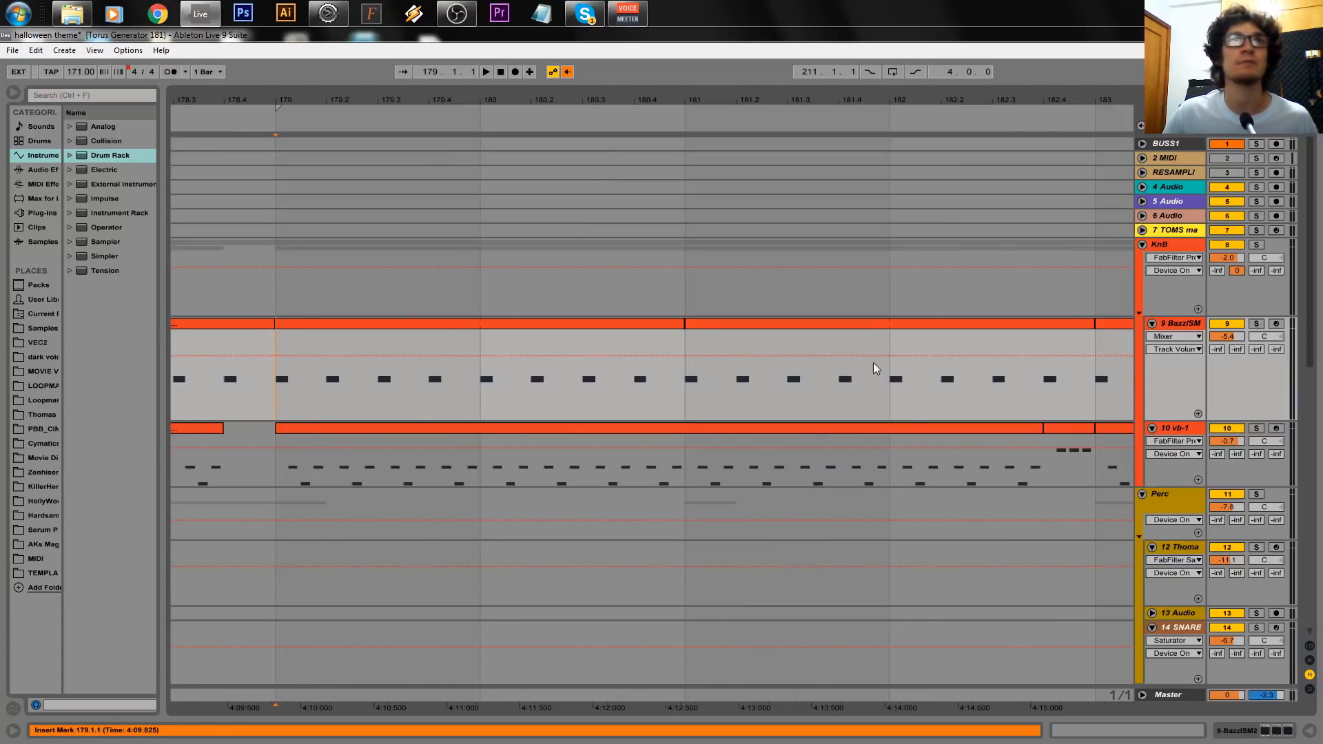
pyautogui.click(1259, 322)
pyautogui.press('space')
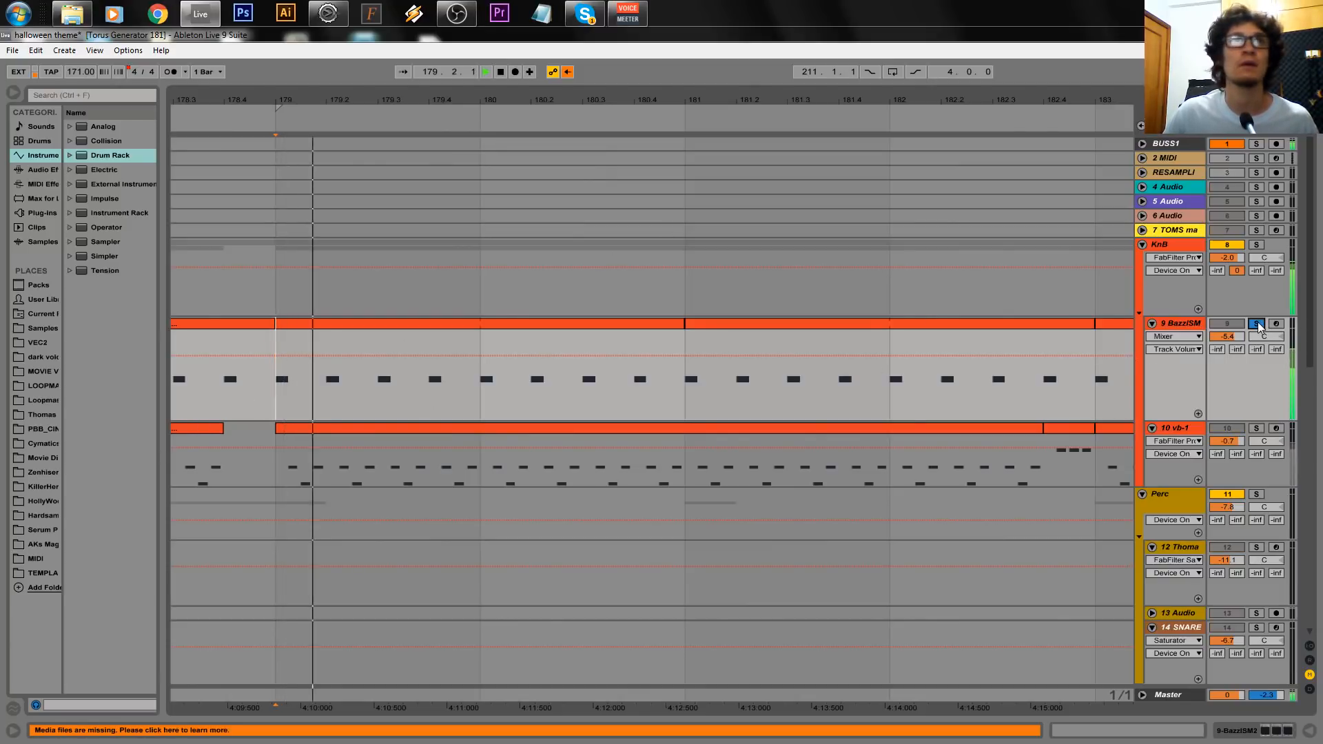
pyautogui.click(1257, 323)
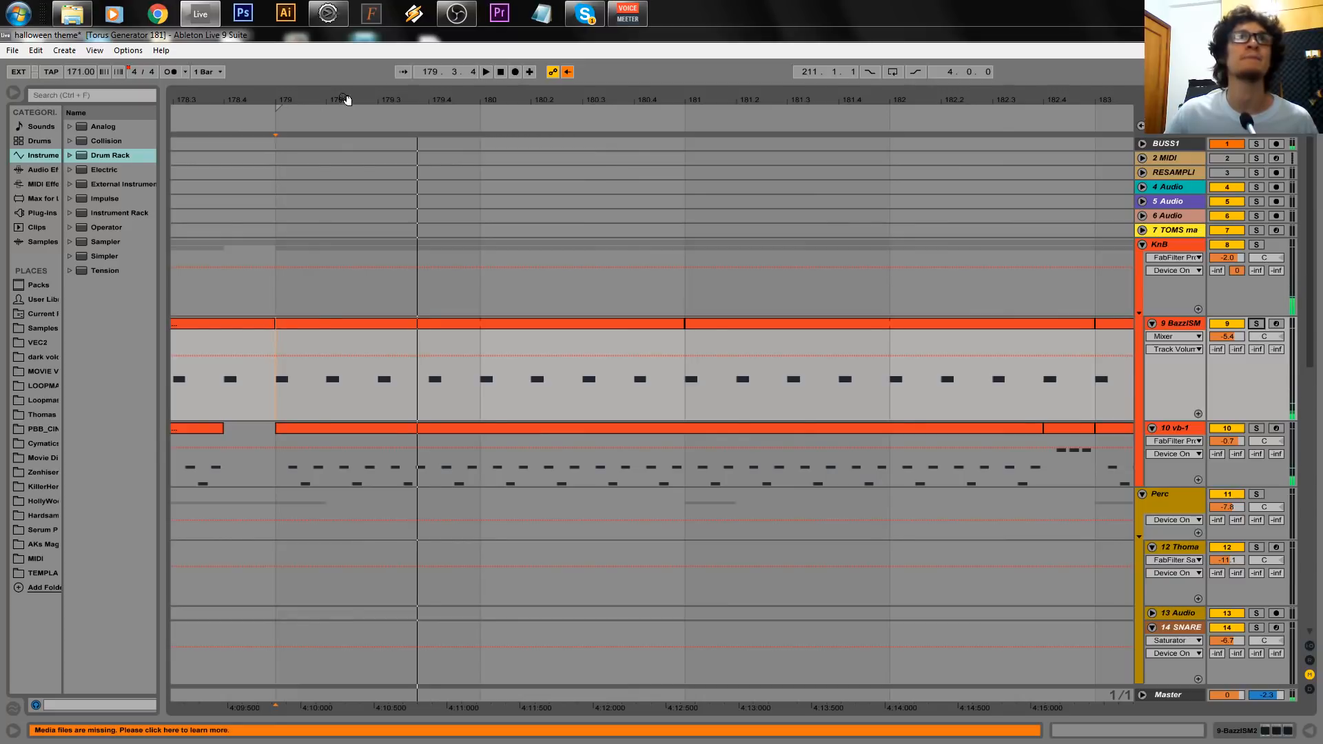
# Mark out individual bars between 179 and 183 on track 46 Audio with one-bar selections.
pyautogui.moveTo(343, 97); pyautogui.dragTo(392, 392)
pyautogui.scroll(-15, 385, 525)
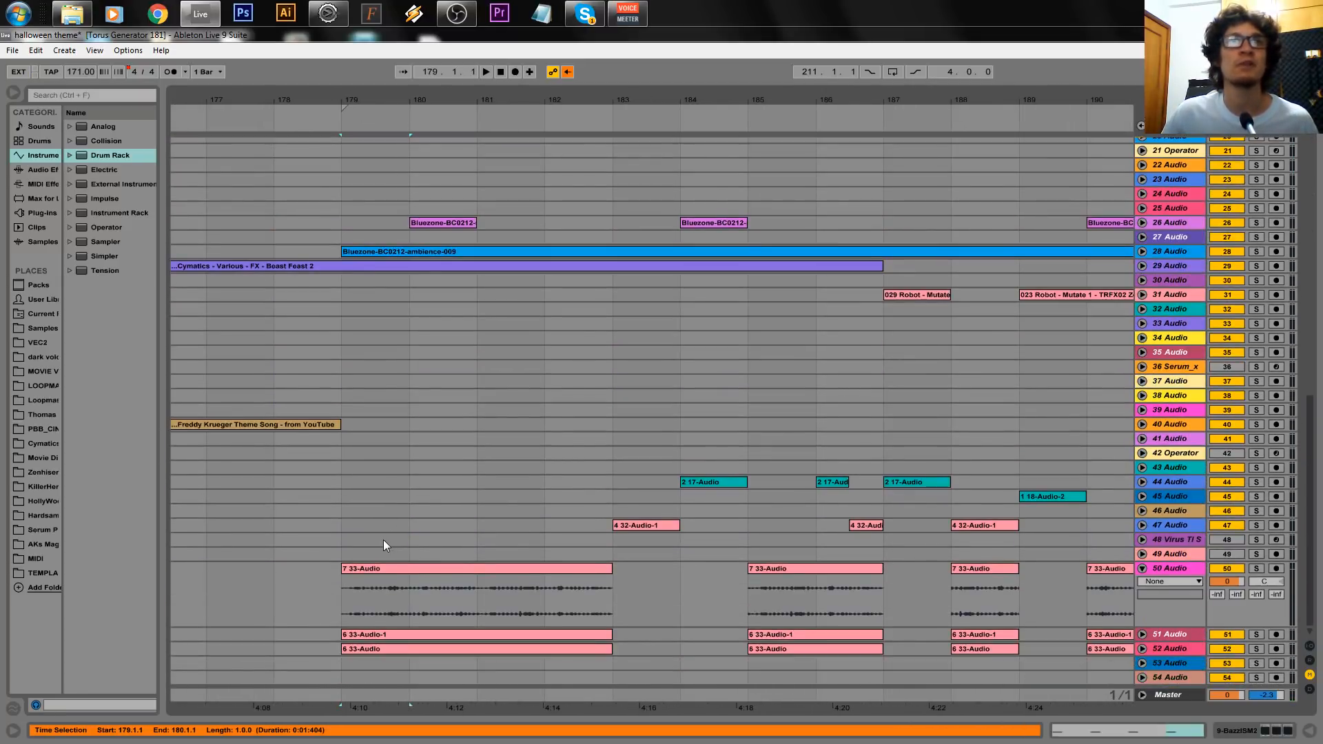
pyautogui.click(359, 510)
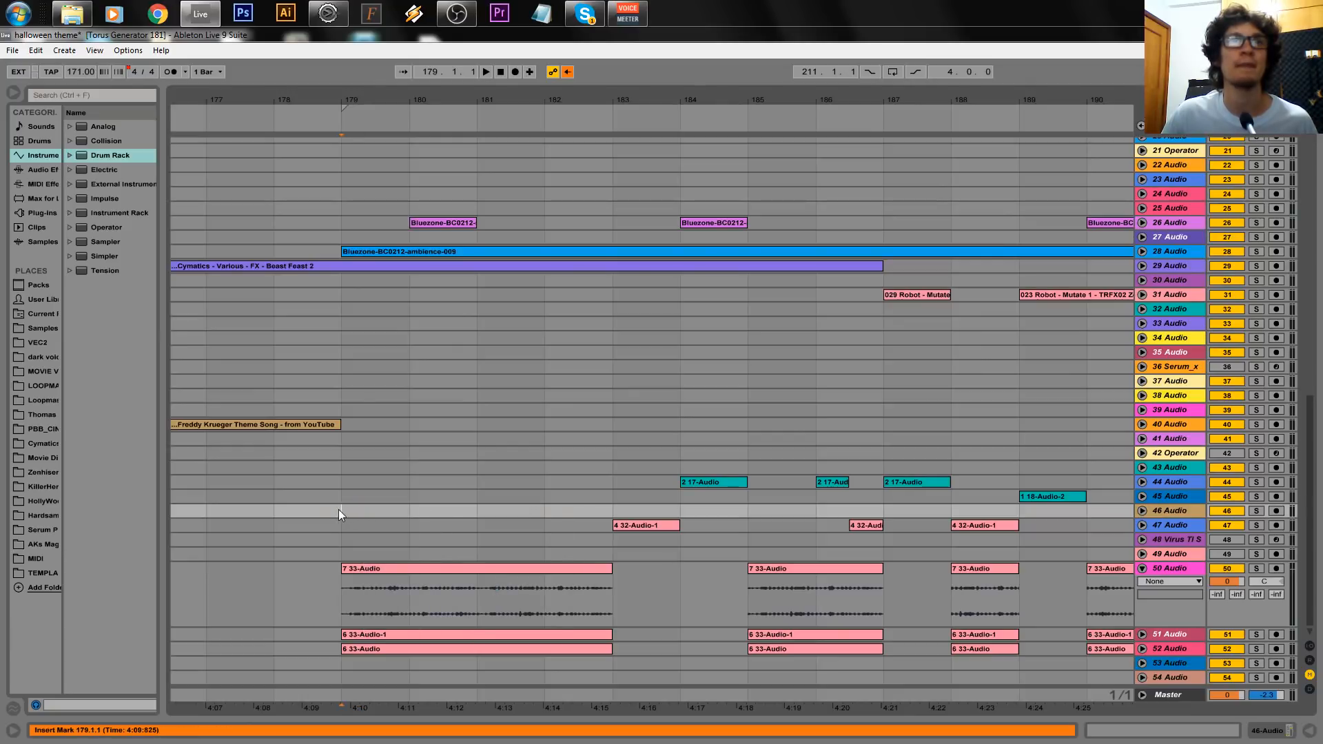
pyautogui.moveTo(341, 510); pyautogui.dragTo(536, 527)
pyautogui.scroll(5, 391, 506)
pyautogui.scroll(-4, 391, 505)
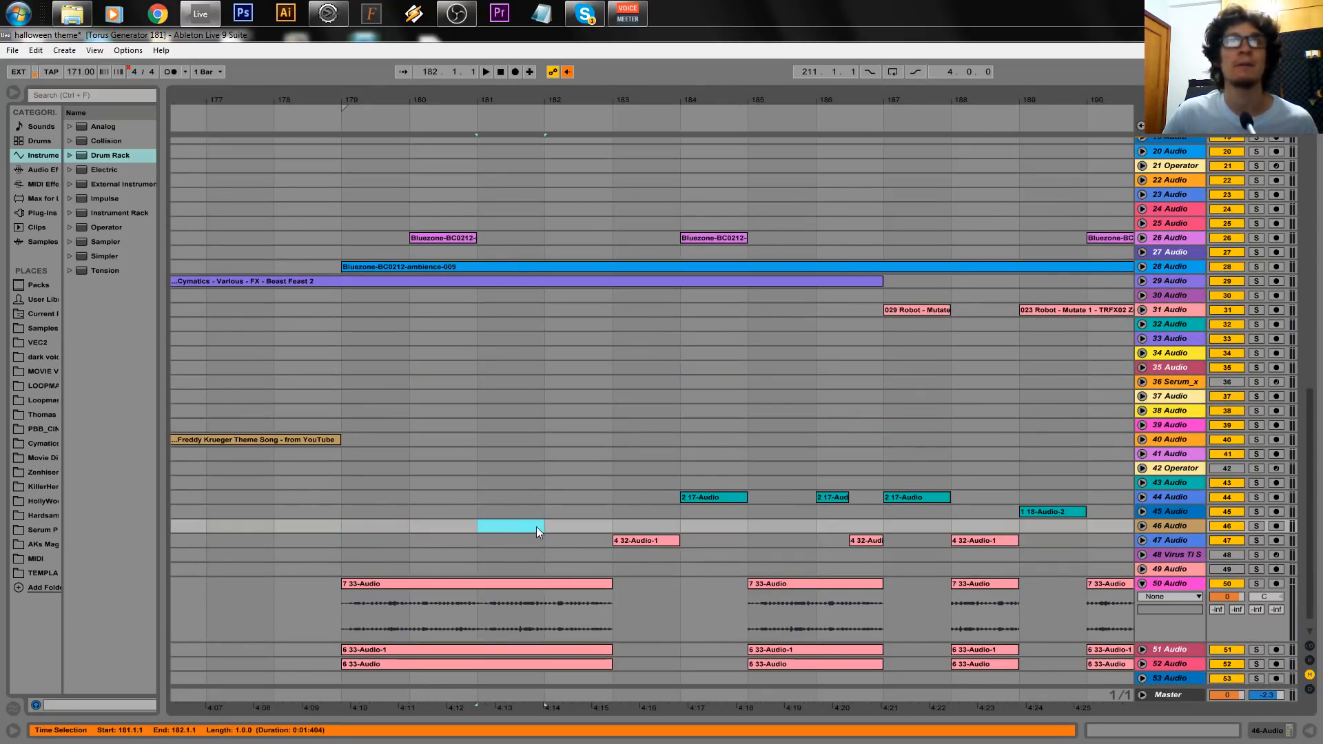
pyautogui.moveTo(358, 527); pyautogui.dragTo(596, 521)
# Set the fixed grid to 1/2 and place the insert marker at bar 179 on track 46 Audio.
pyautogui.rightClick(479, 529)
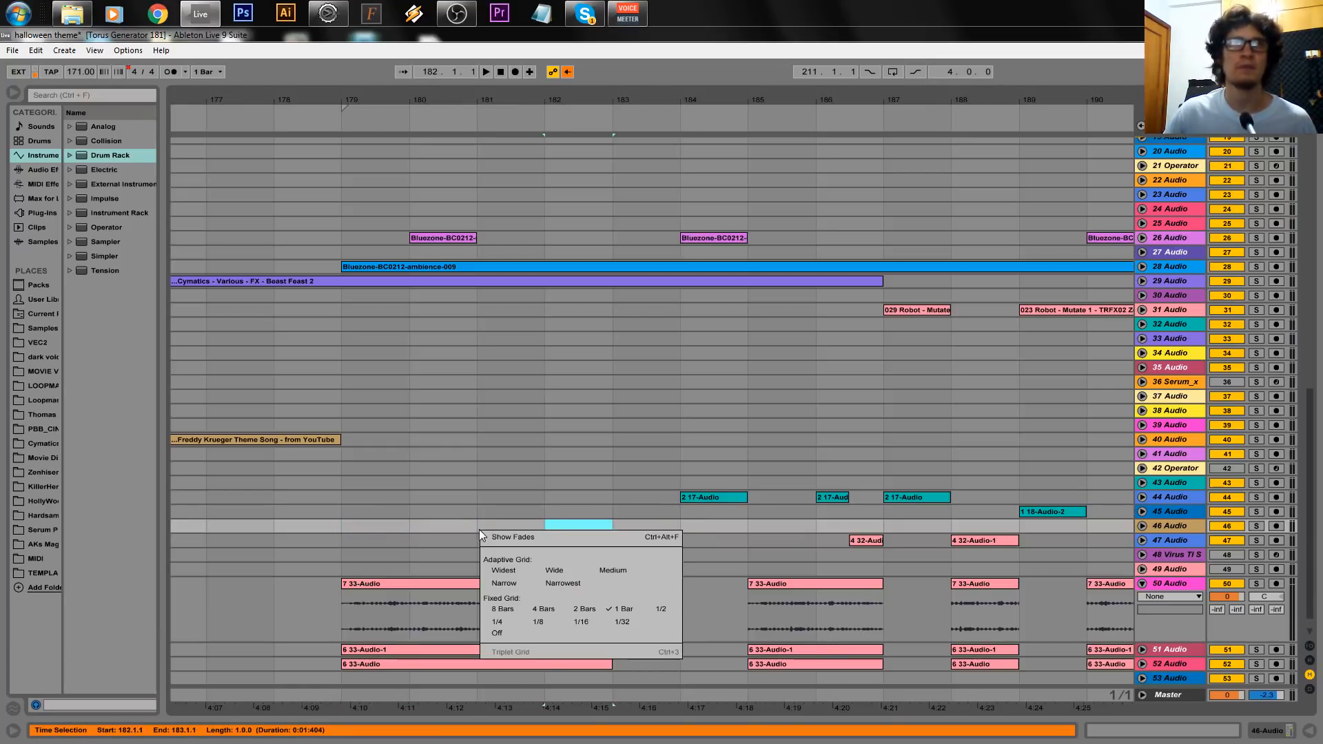
pyautogui.click(660, 609)
pyautogui.click(349, 529)
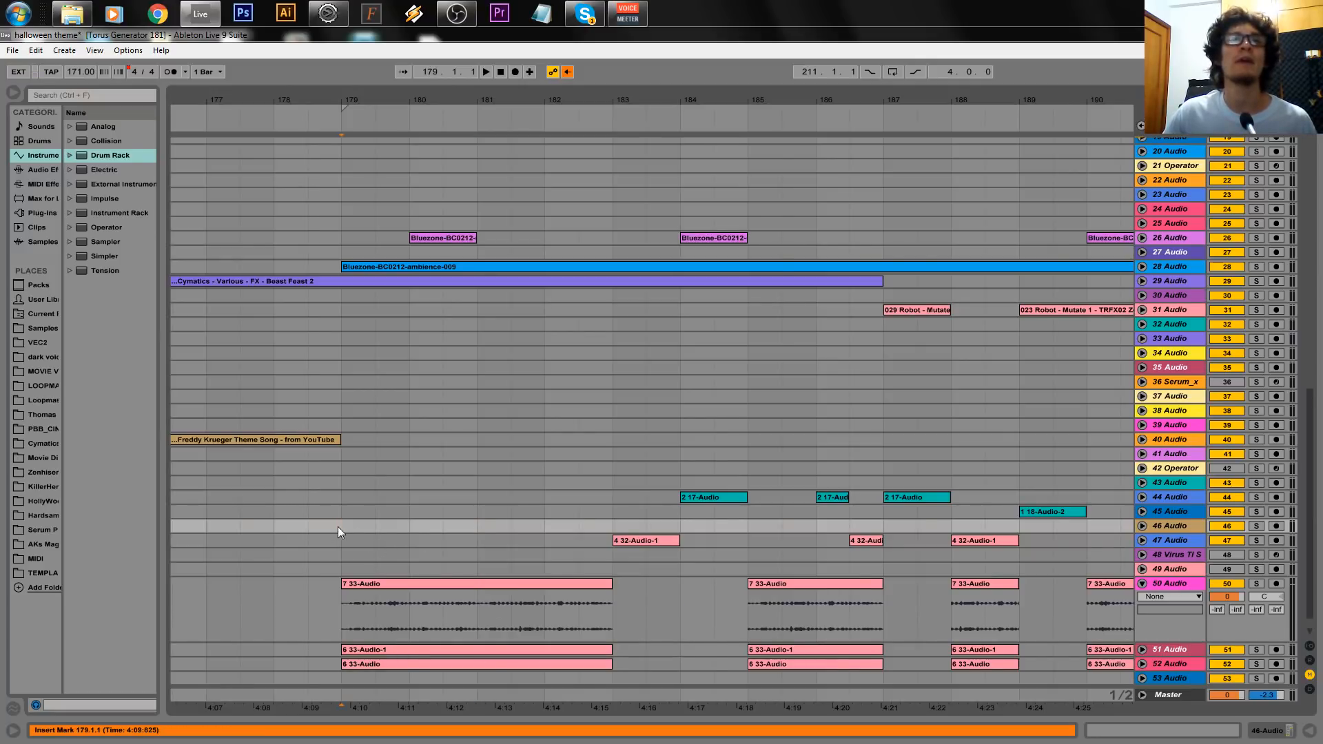
# Set the fixed grid to 1/4 and select single beats within bar 179 on track 46 Audio.
pyautogui.moveTo(337, 527); pyautogui.dragTo(395, 526)
pyautogui.click(366, 524)
pyautogui.click(377, 524)
pyautogui.rightClick(399, 526)
pyautogui.click(417, 487)
pyautogui.click(346, 527)
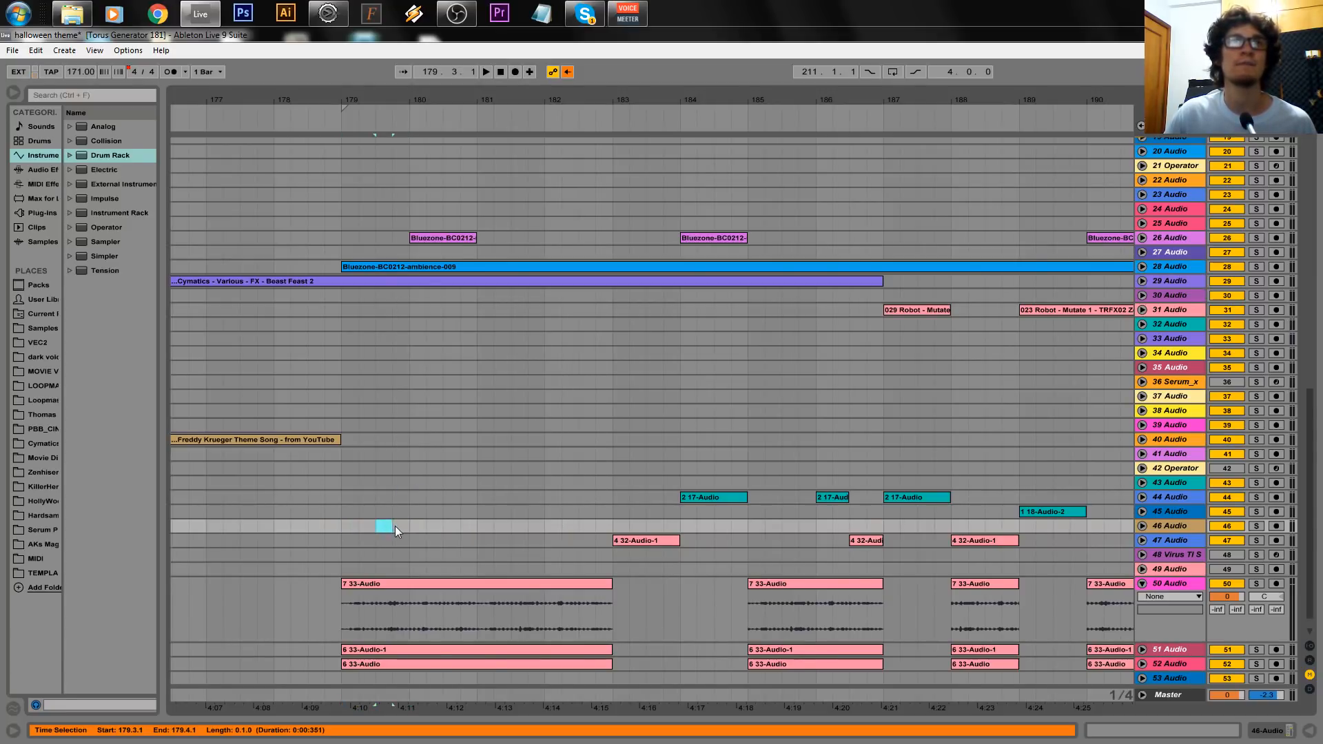
# Set the fixed grid to 1/8 and select the first beat of bar 179 on track 46 Audio.
pyautogui.rightClick(385, 526)
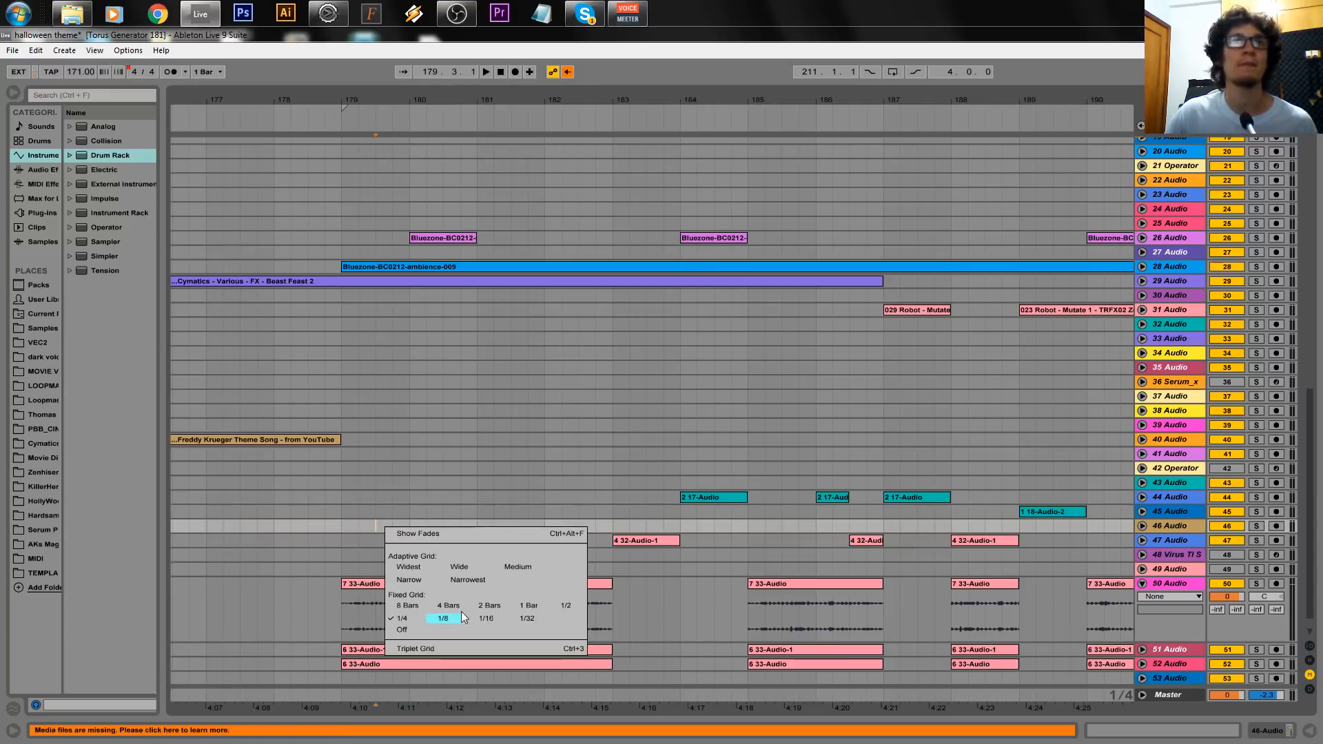
pyautogui.click(461, 610)
pyautogui.moveTo(349, 526)
pyautogui.mouseDown()
pyautogui.moveTo(410, 524)
pyautogui.moveTo(345, 526)
pyautogui.moveTo(360, 526)
pyautogui.mouseUp()
# Set the fixed grid back to 1 Bar and place the insert marker at bar 180 on track 46 Audio.
pyautogui.rightClick(360, 526)
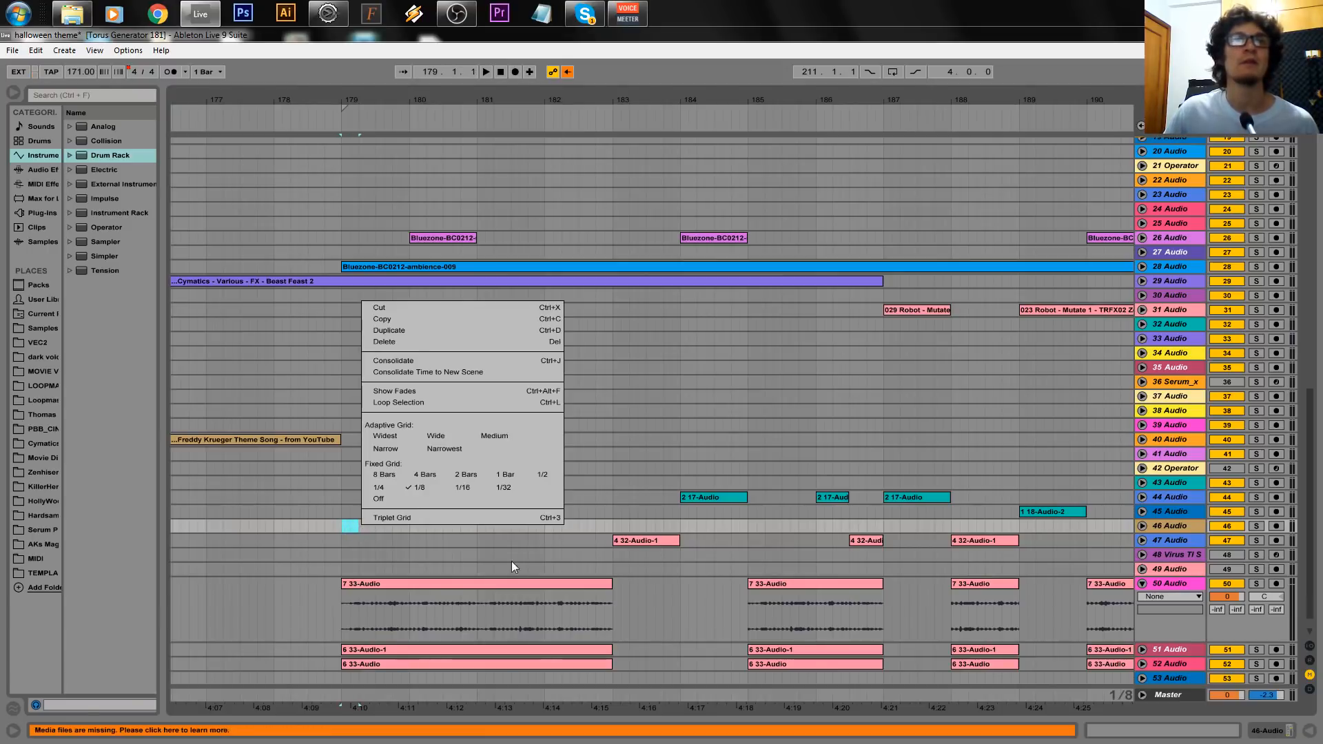
pyautogui.click(515, 473)
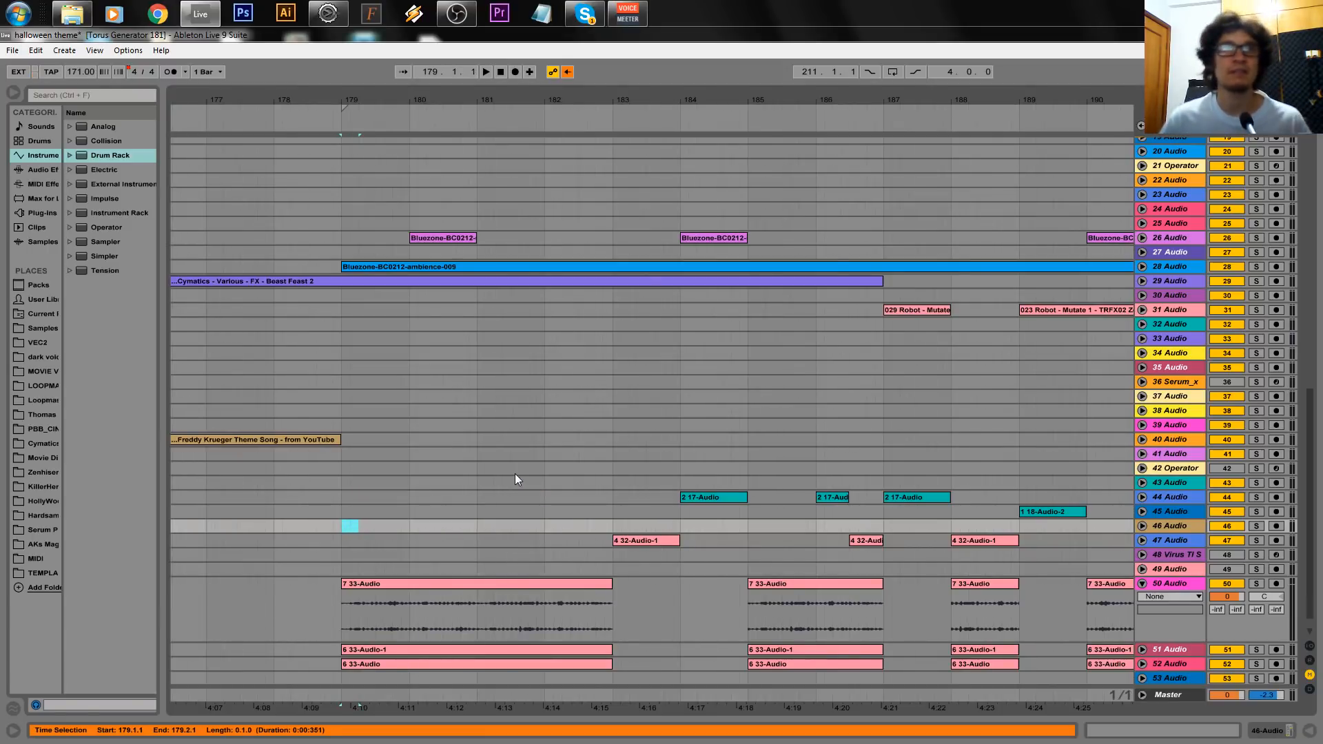
pyautogui.click(400, 528)
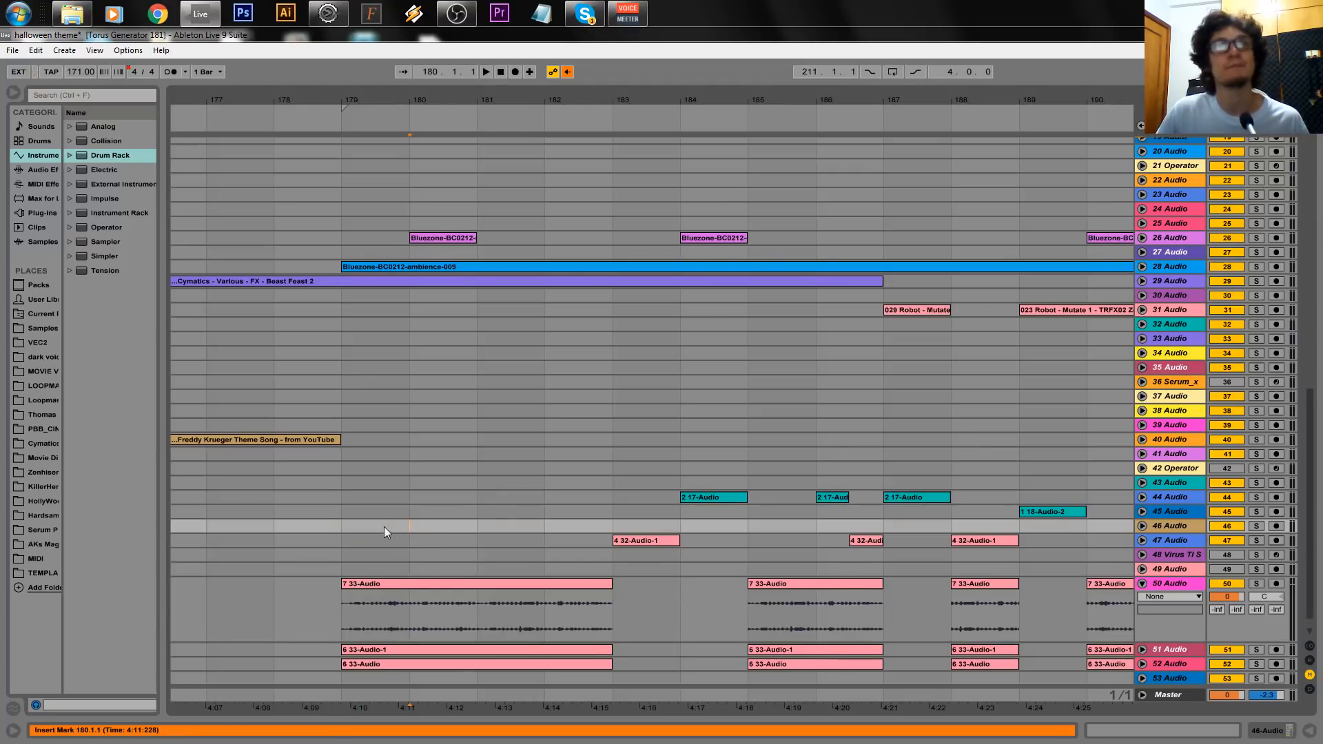
# Select the four bars from 179 to 183 of the first 7 33-Audio clip on track 50 Audio.
pyautogui.scroll(-1, 383, 526)
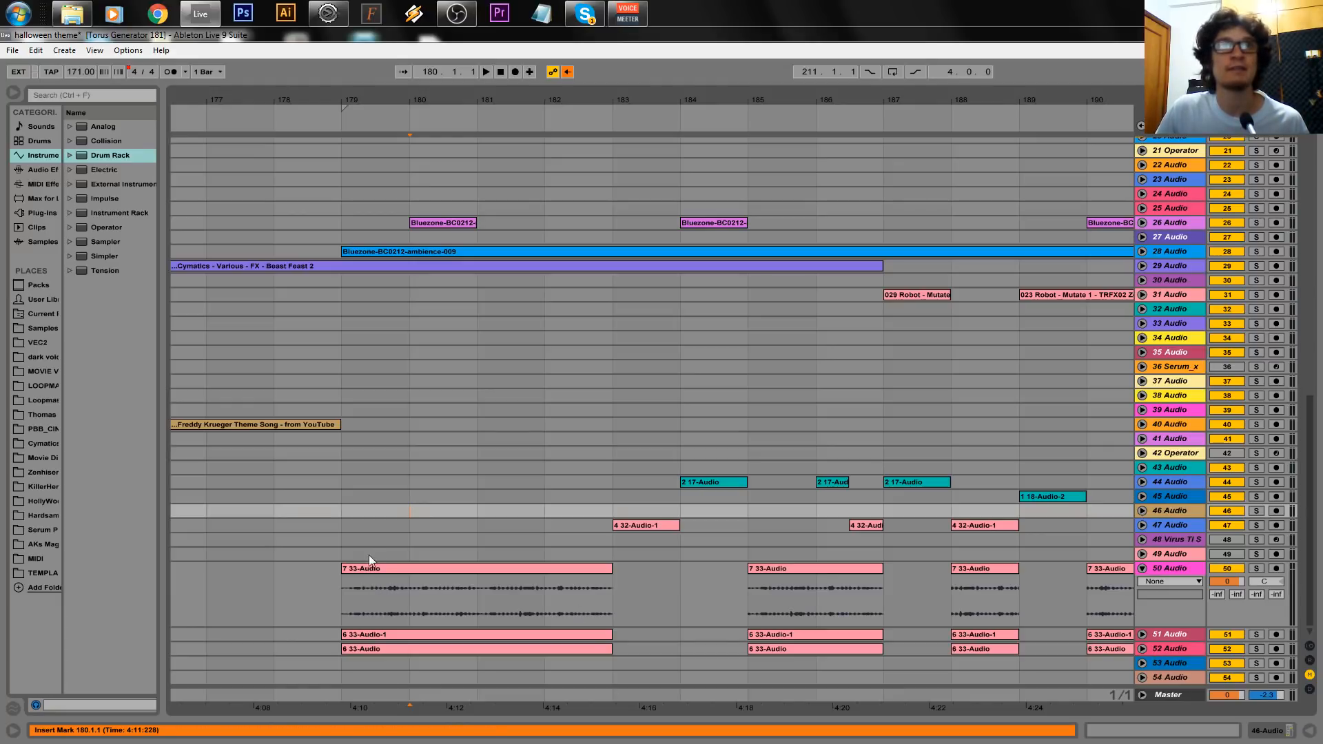
pyautogui.moveTo(340, 596); pyautogui.dragTo(460, 592)
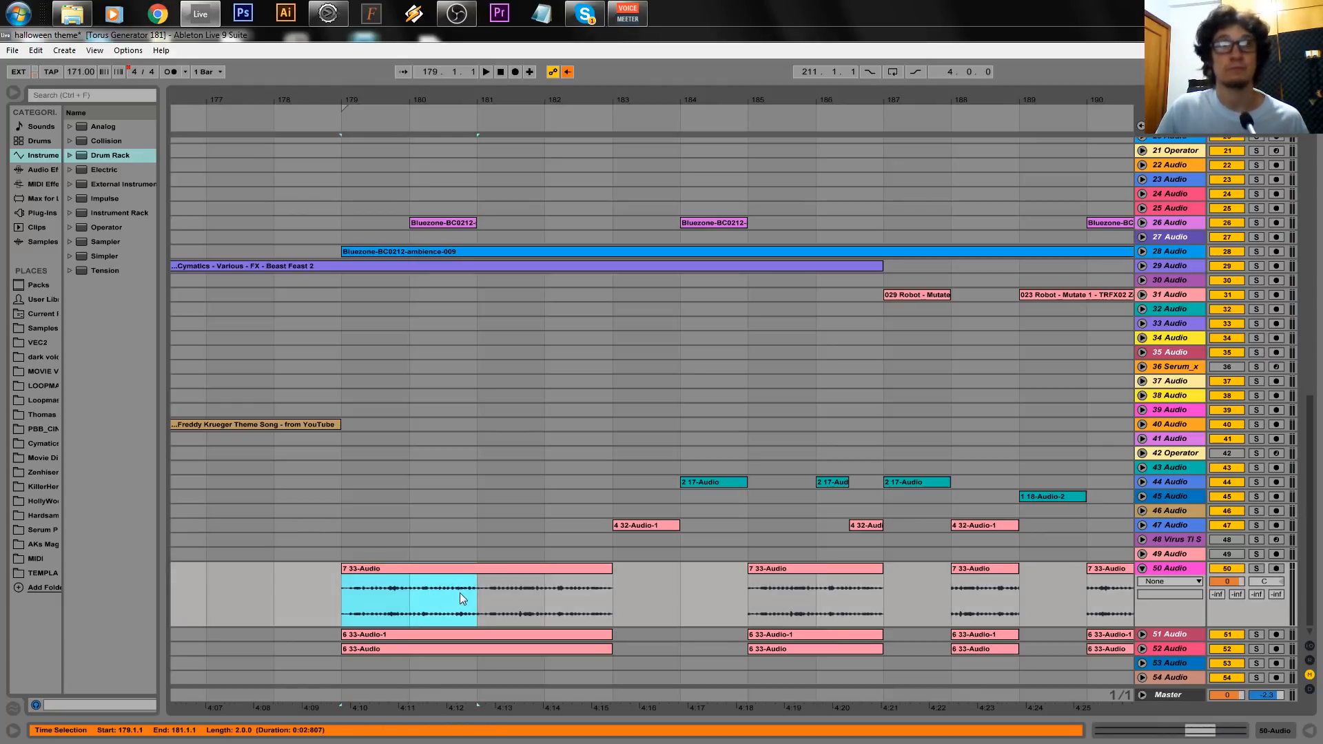
pyautogui.click(396, 629)
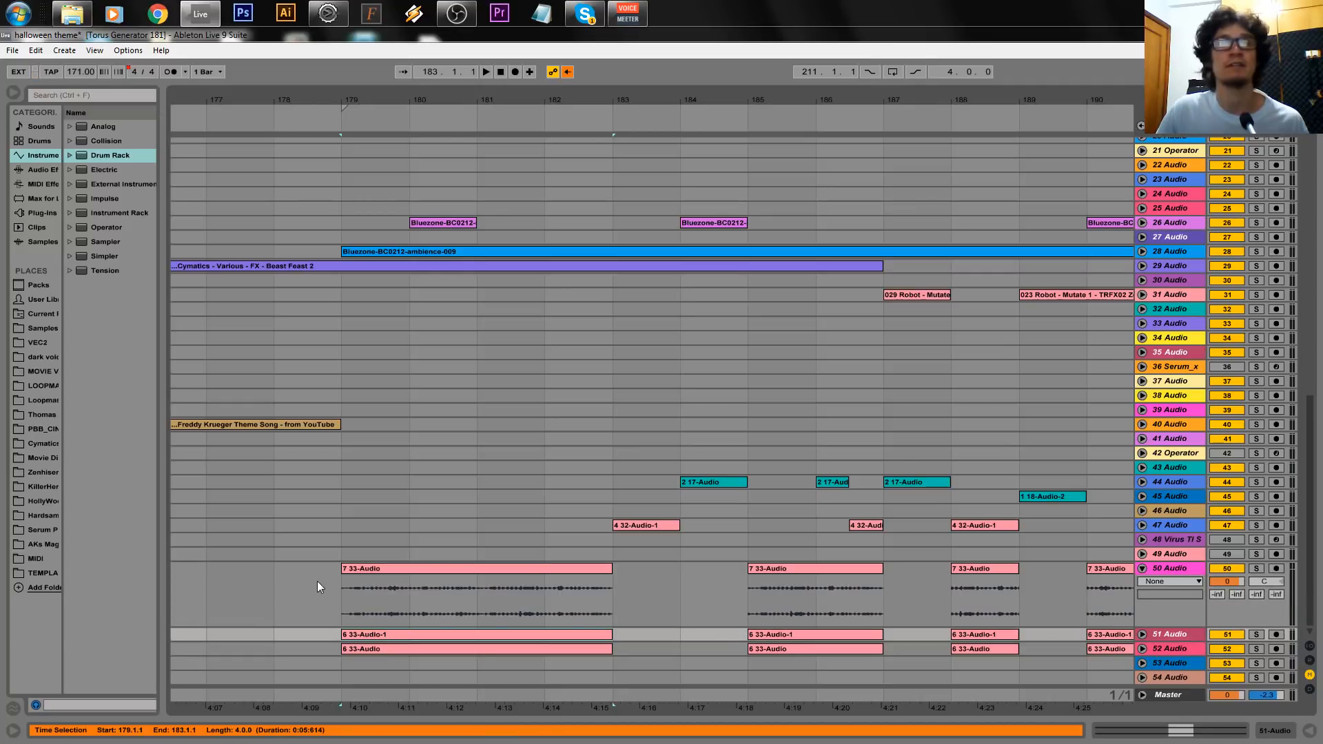
pyautogui.moveTo(342, 590); pyautogui.dragTo(602, 591)
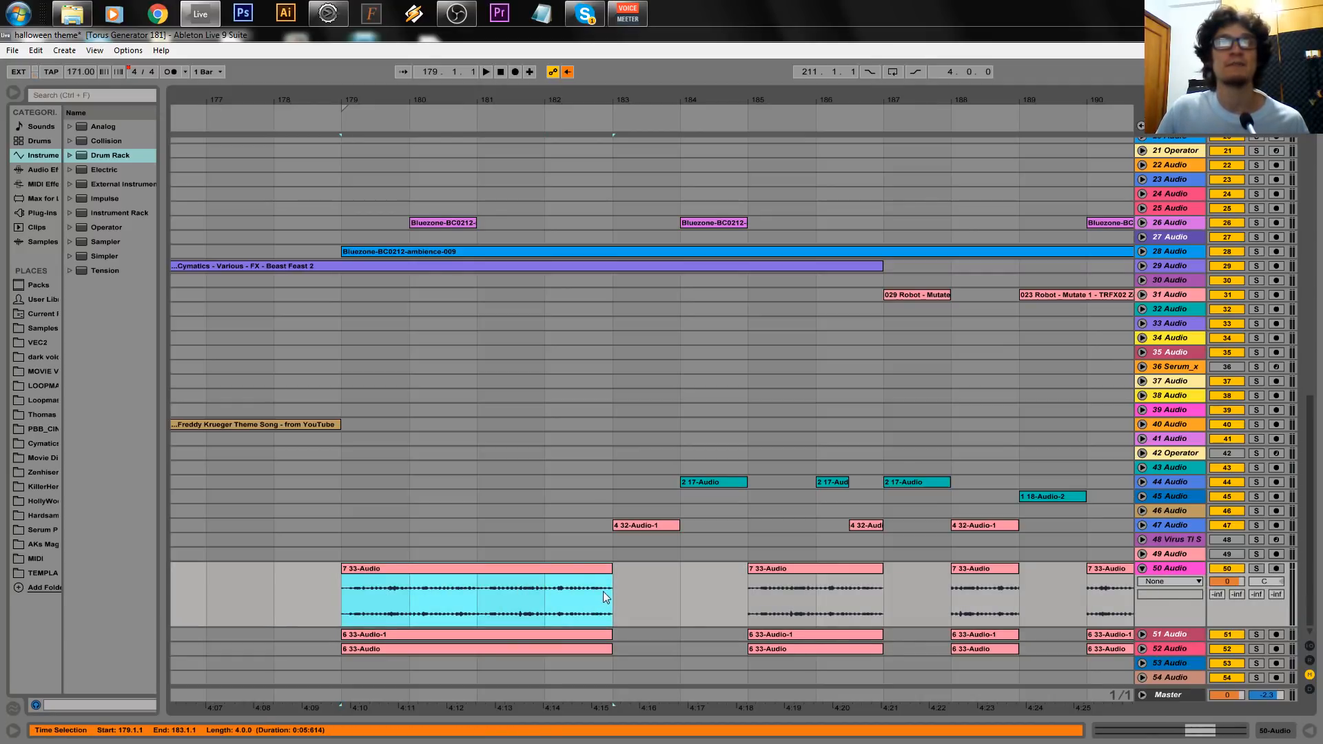
pyautogui.moveTo(336, 596); pyautogui.dragTo(636, 597)
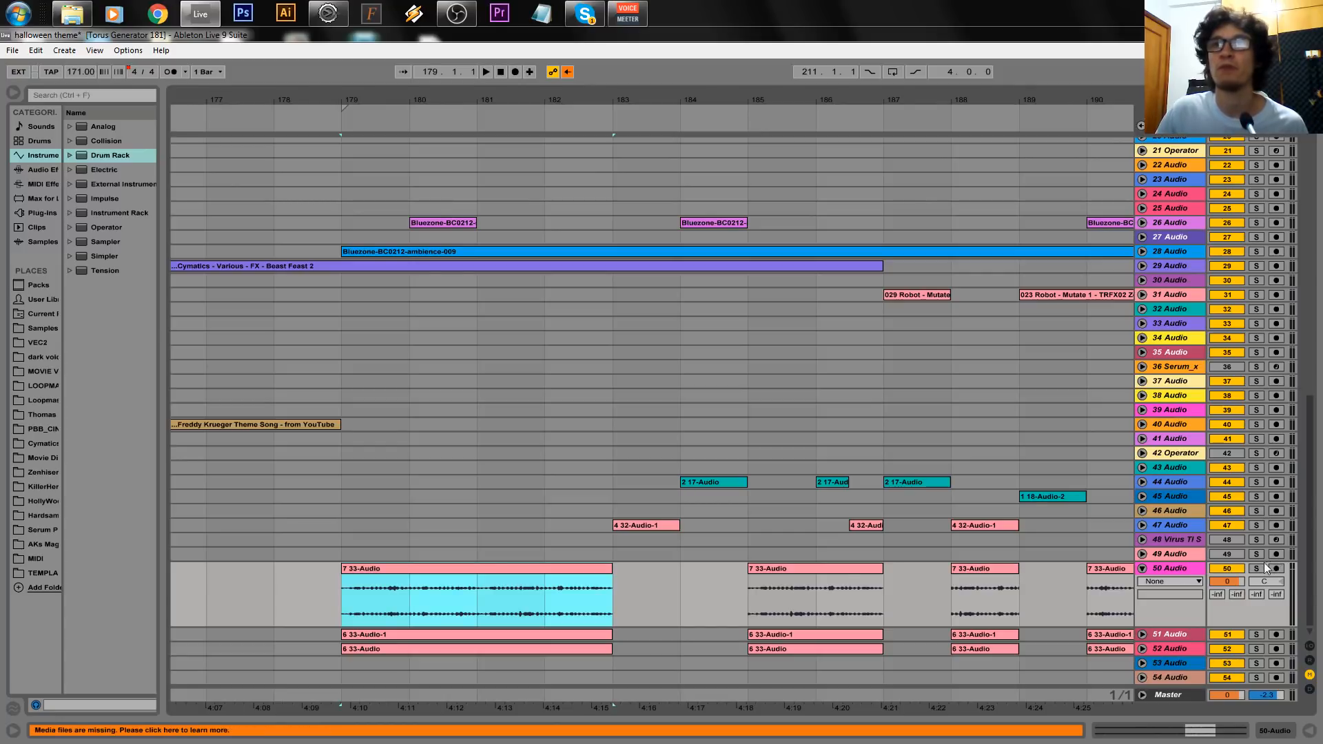
# Solo track 50 Audio, play it from bar 179 while making the track taller, and reselect bars 179 to 183.
pyautogui.click(348, 601)
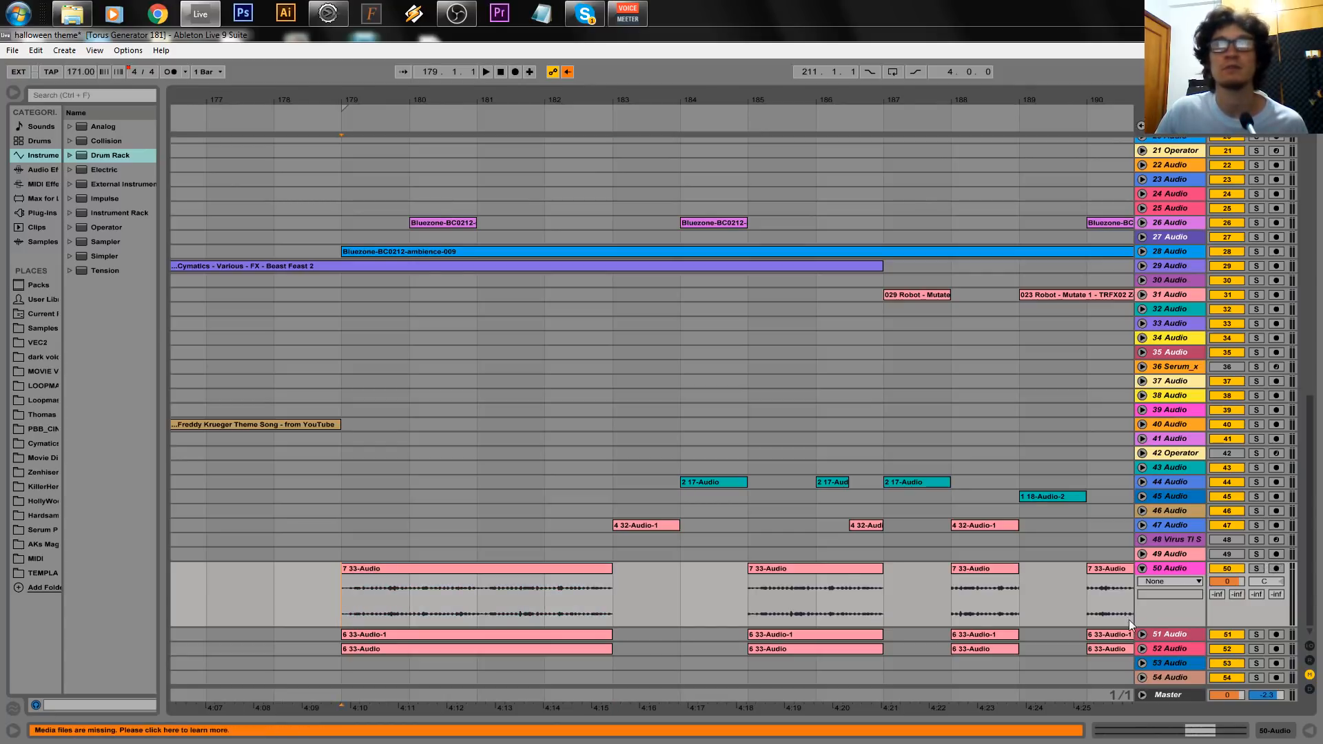
pyautogui.click(1257, 569)
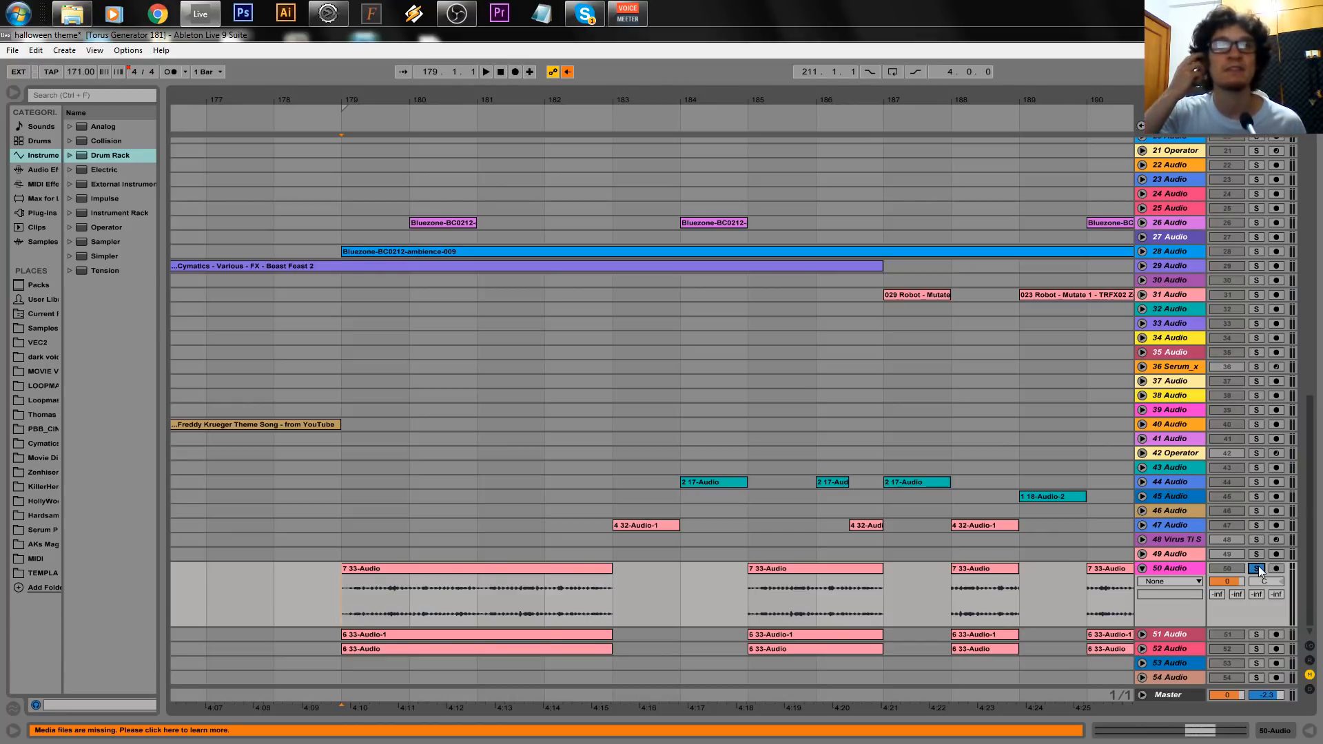
pyautogui.press('space')
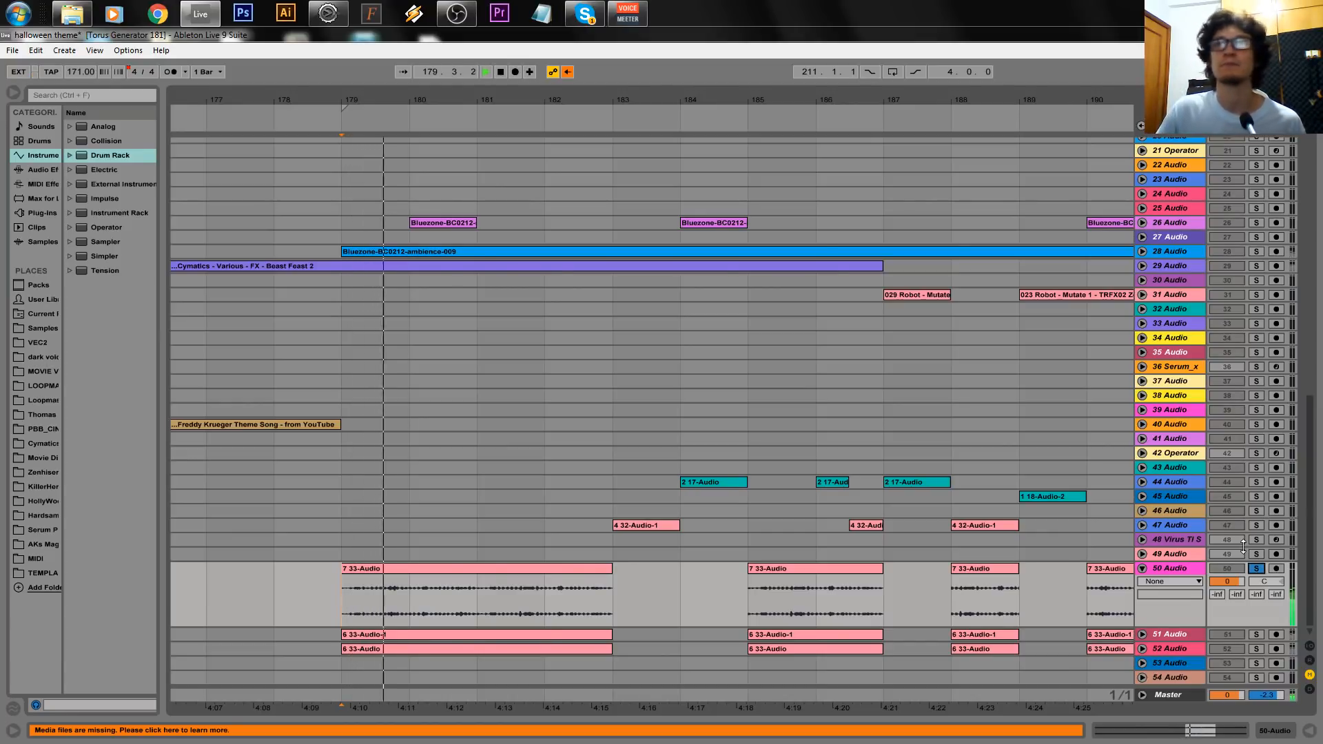
pyautogui.moveTo(1149, 628); pyautogui.dragTo(1151, 679)
pyautogui.scroll(-2, 550, 540)
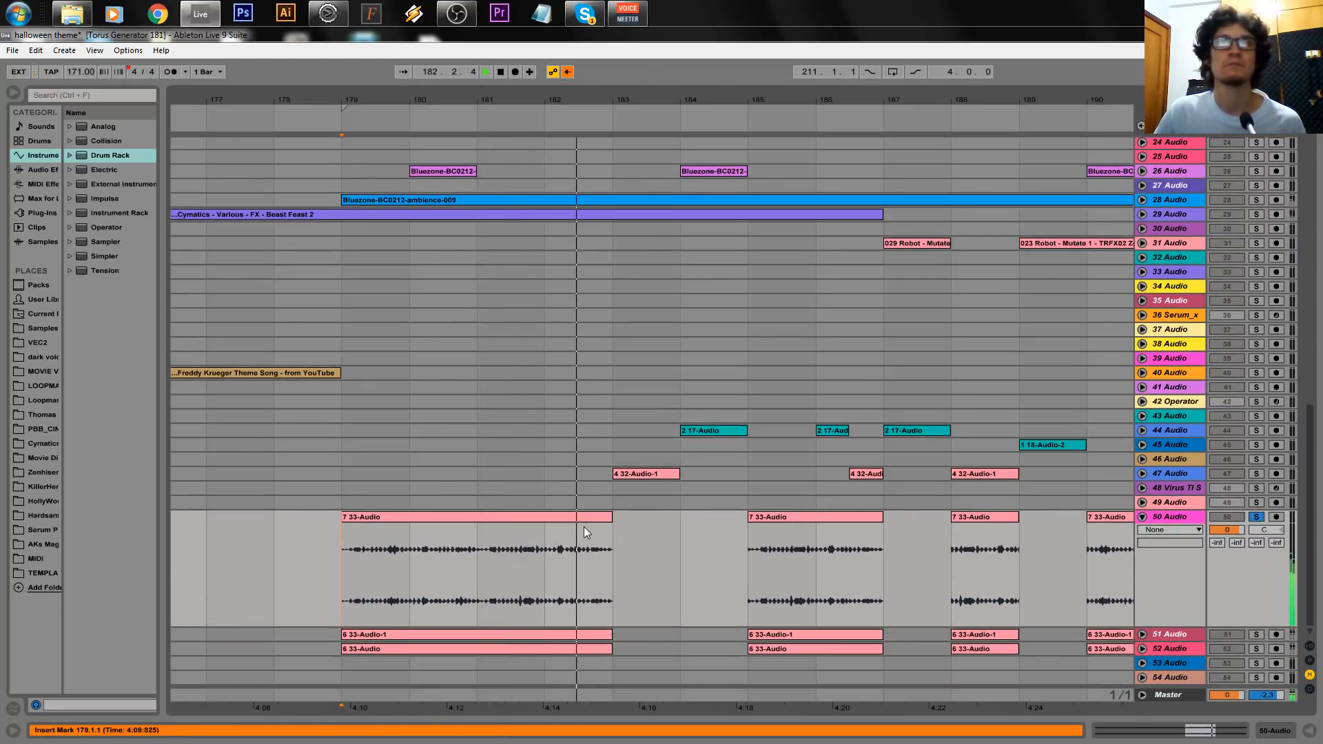
pyautogui.press('space')
pyautogui.click(396, 593)
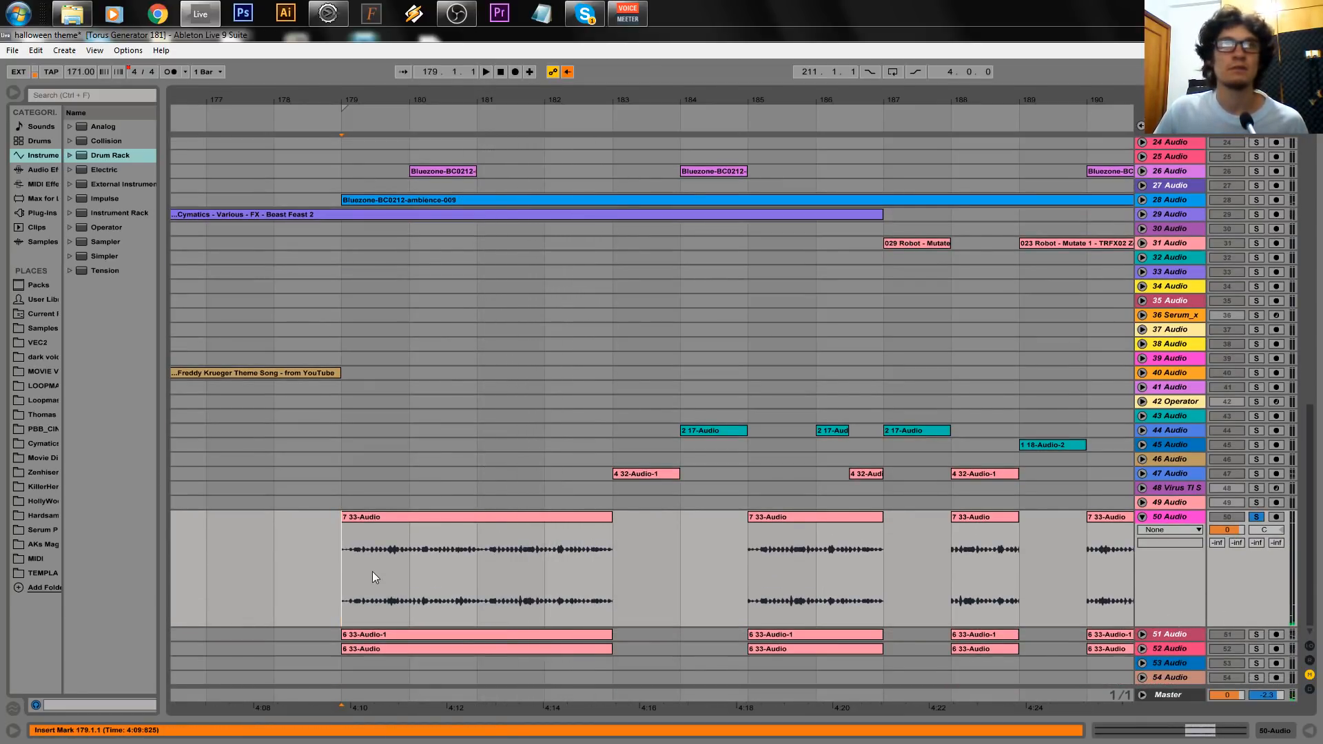
pyautogui.moveTo(346, 573); pyautogui.dragTo(588, 561)
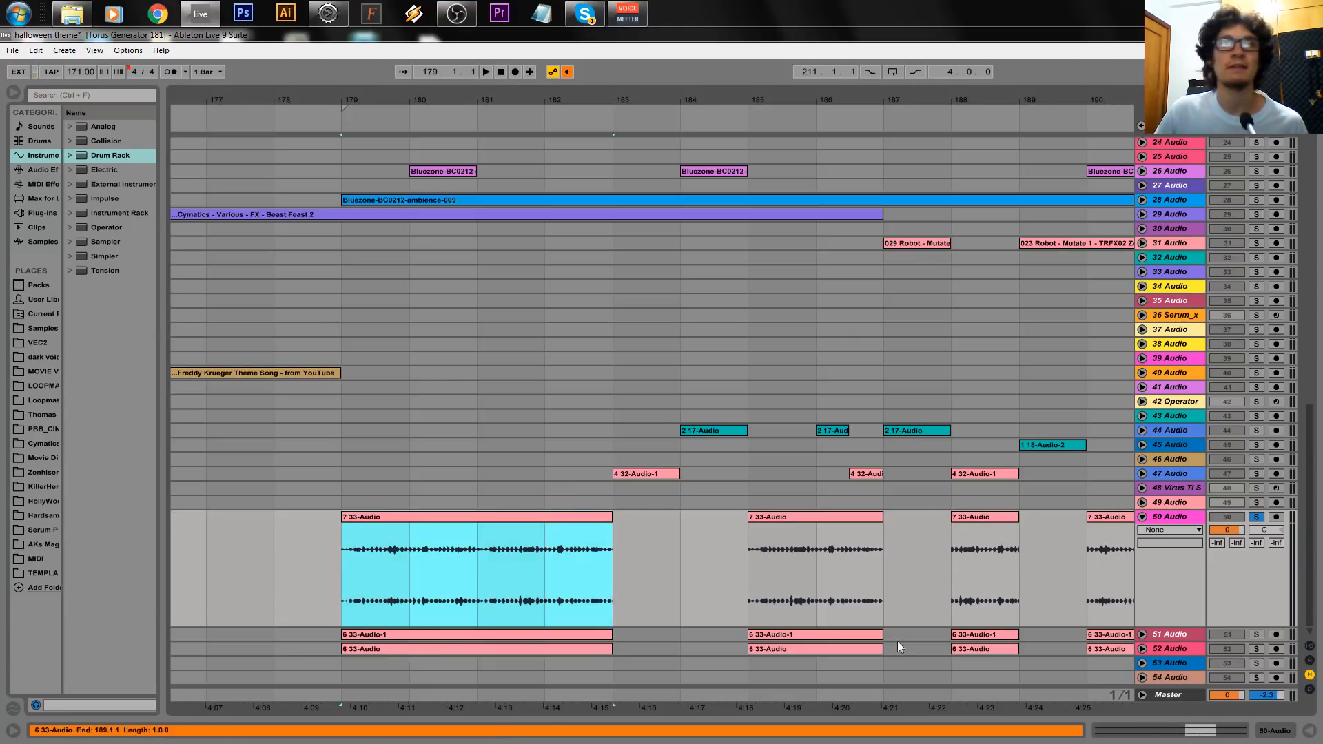
# Unfold and solo track 51 Audio with the insert marker at bar 179.
pyautogui.click(1141, 635)
pyautogui.click(343, 651)
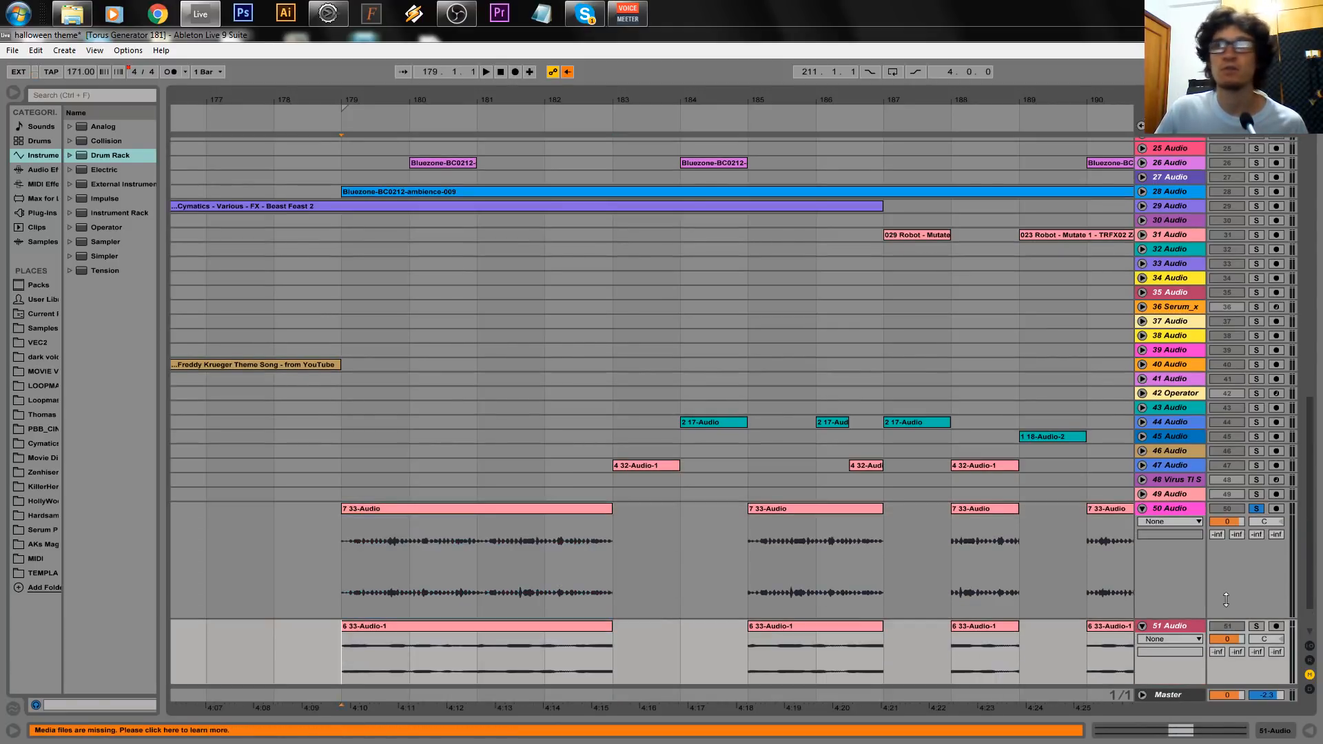
pyautogui.click(1258, 627)
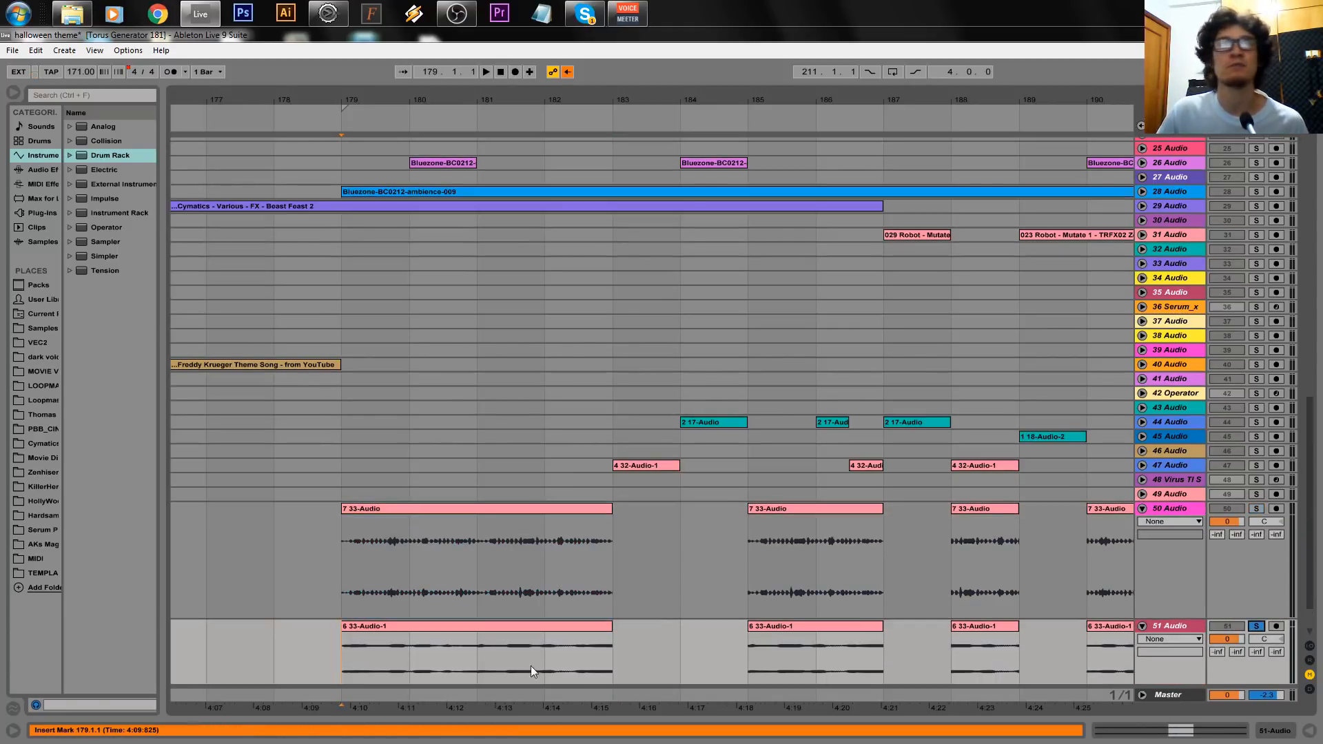
# Play the soloed track 51 Audio from bar 179 and unfold track 52 Audio.
pyautogui.press('space')
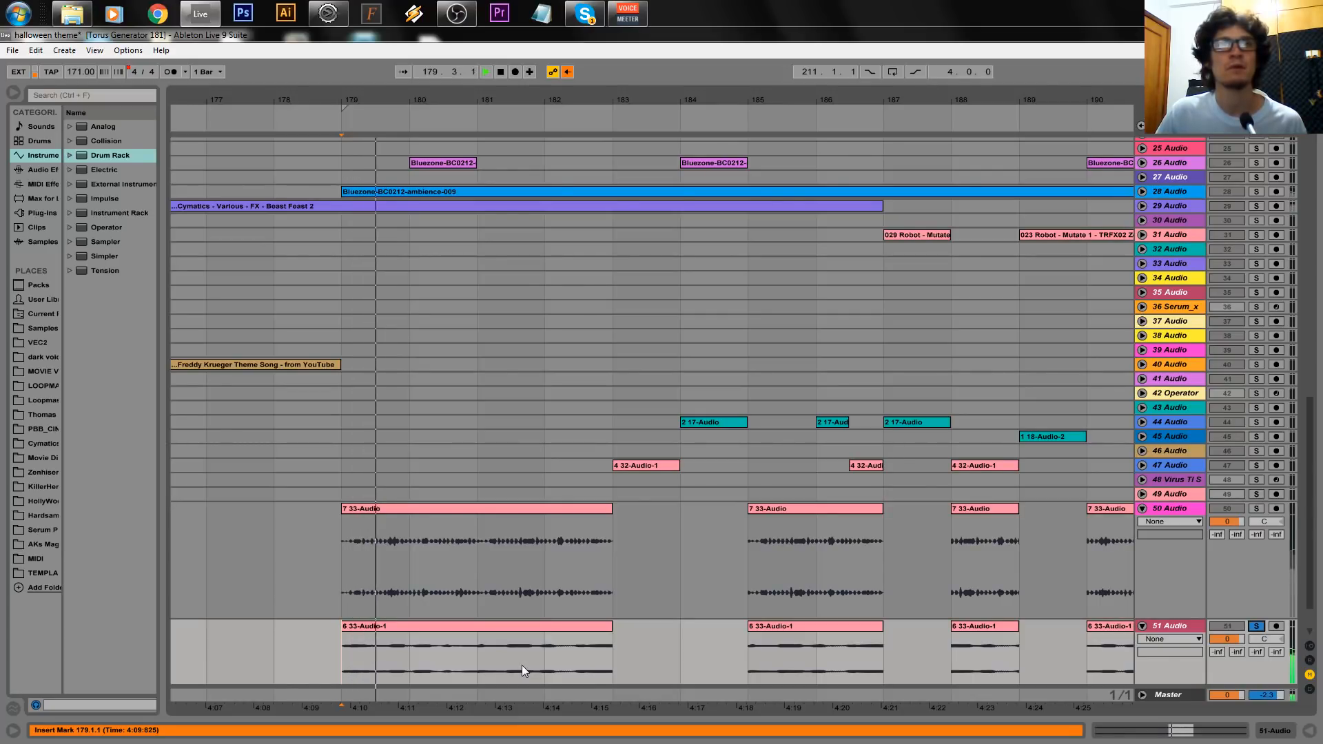
pyautogui.scroll(-3, 522, 663)
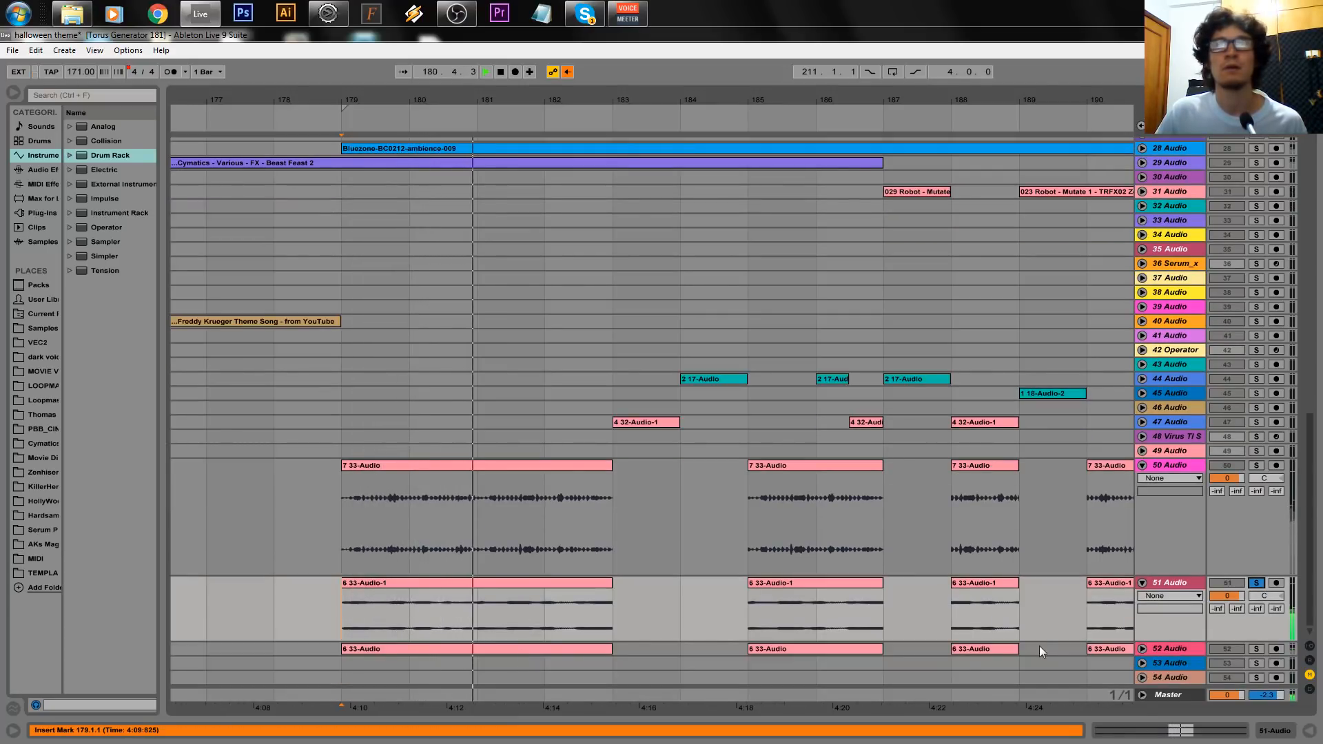
pyautogui.click(1142, 649)
pyautogui.scroll(-2, 1144, 651)
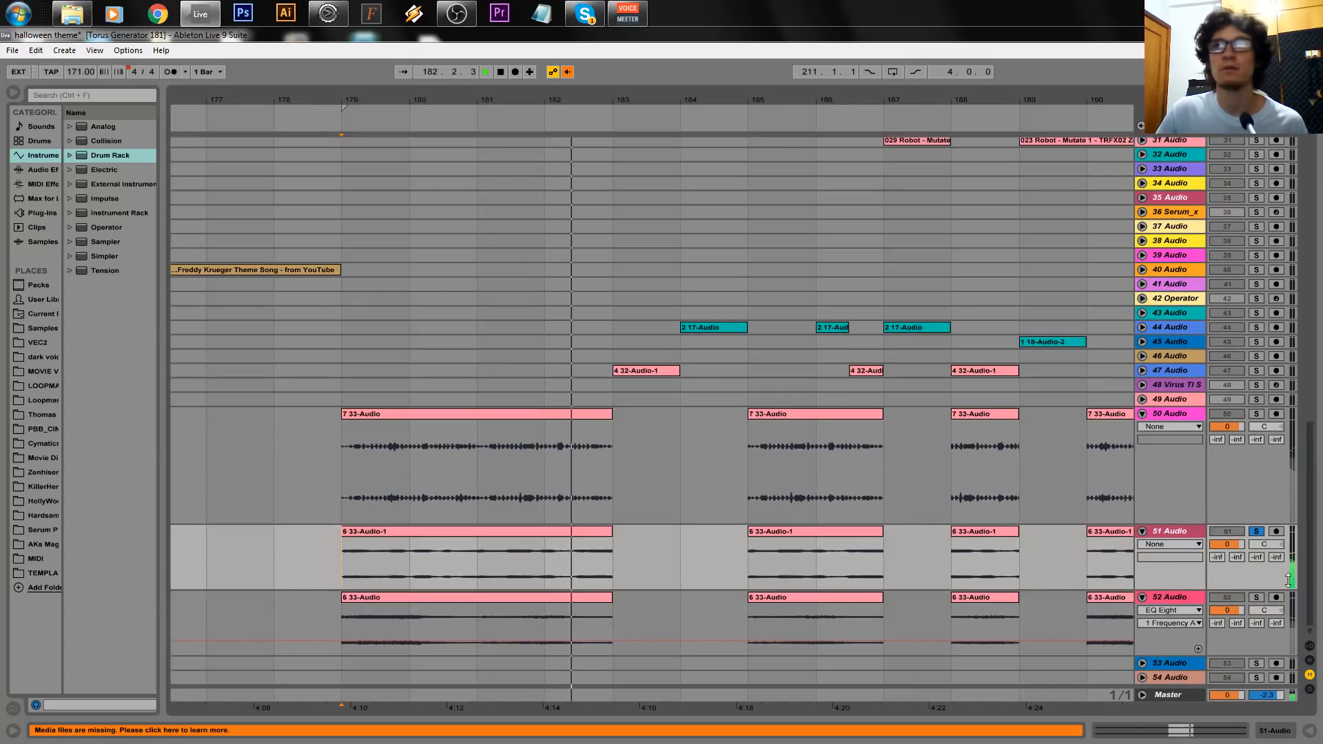
pyautogui.press('space')
# Solo track 52 Audio, listen to its 6 33-Audio clip, and turn the solo off again.
pyautogui.click(1256, 597)
pyautogui.press('space')
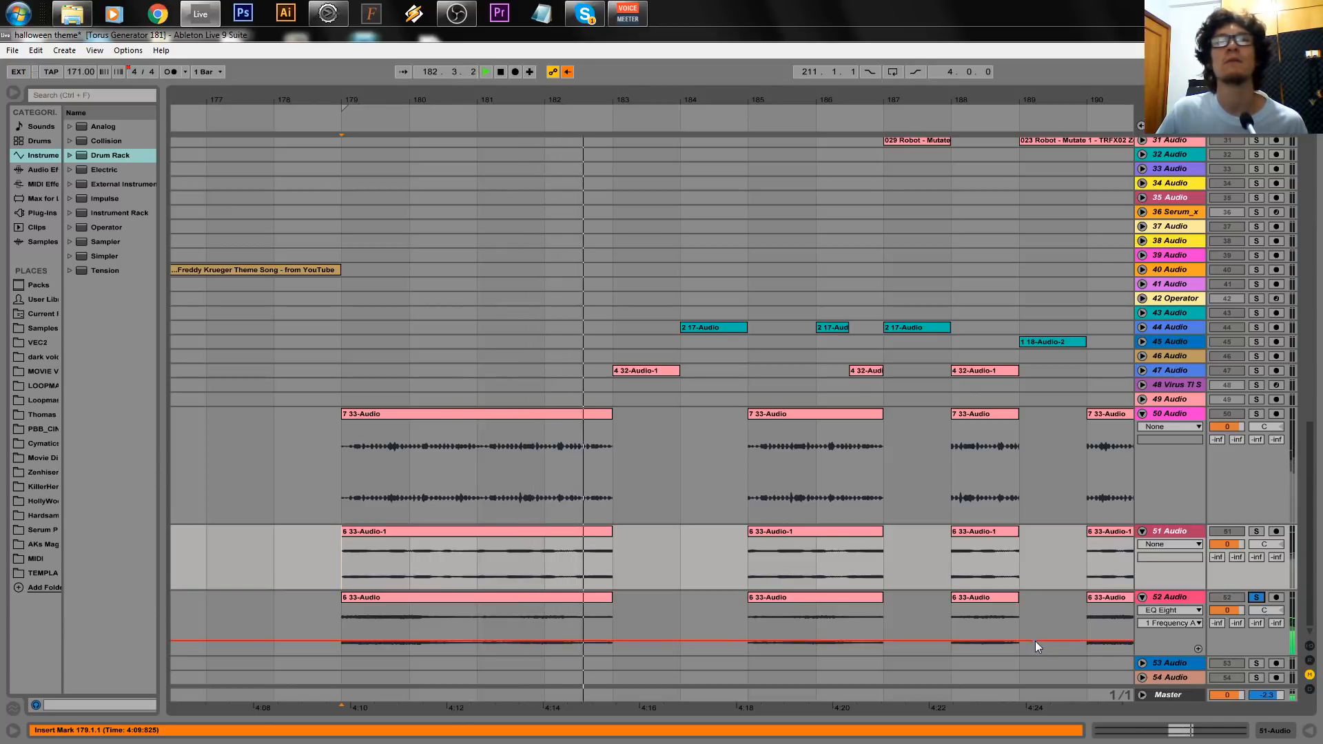
pyautogui.press('space')
pyautogui.click(1257, 596)
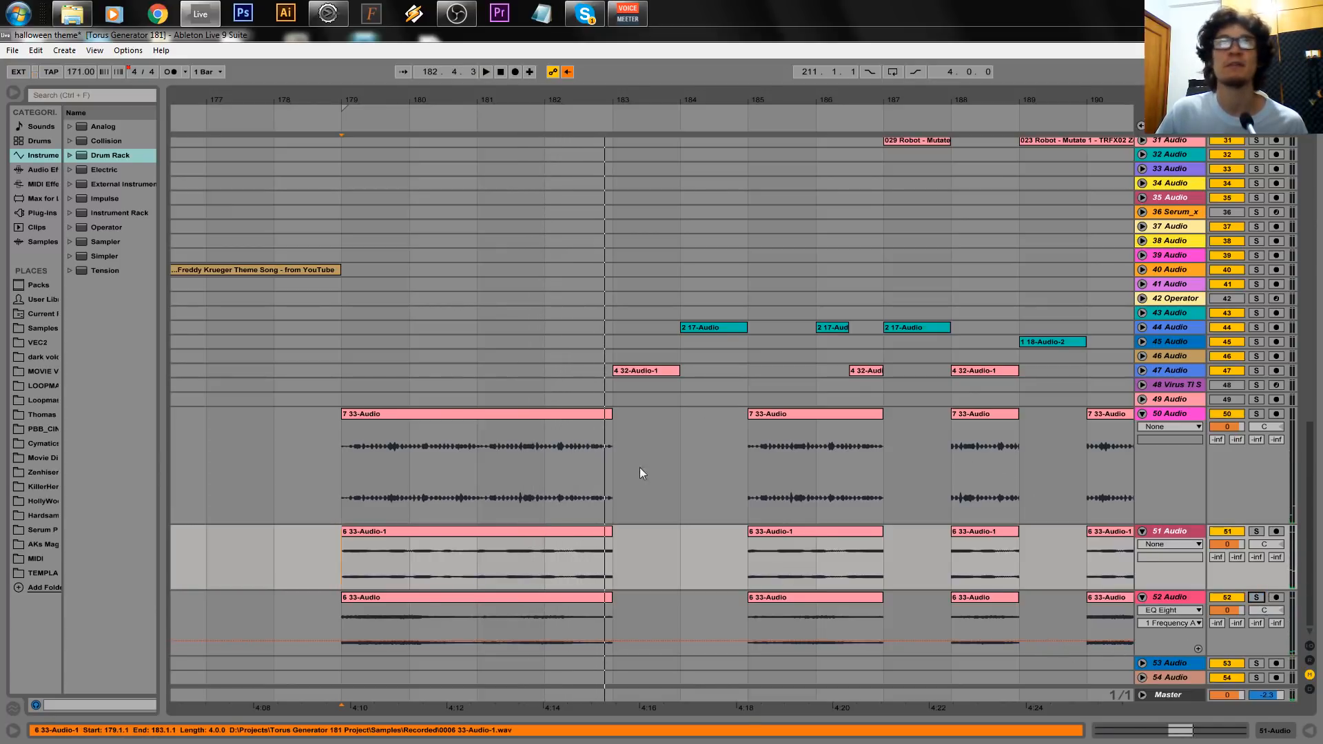
# Solo track 47 Audio and play its 4 32-Audio-1 clip from bar 183.
pyautogui.scroll(5, 568, 532)
pyautogui.scroll(-3, 569, 532)
pyautogui.scroll(6, 452, 266)
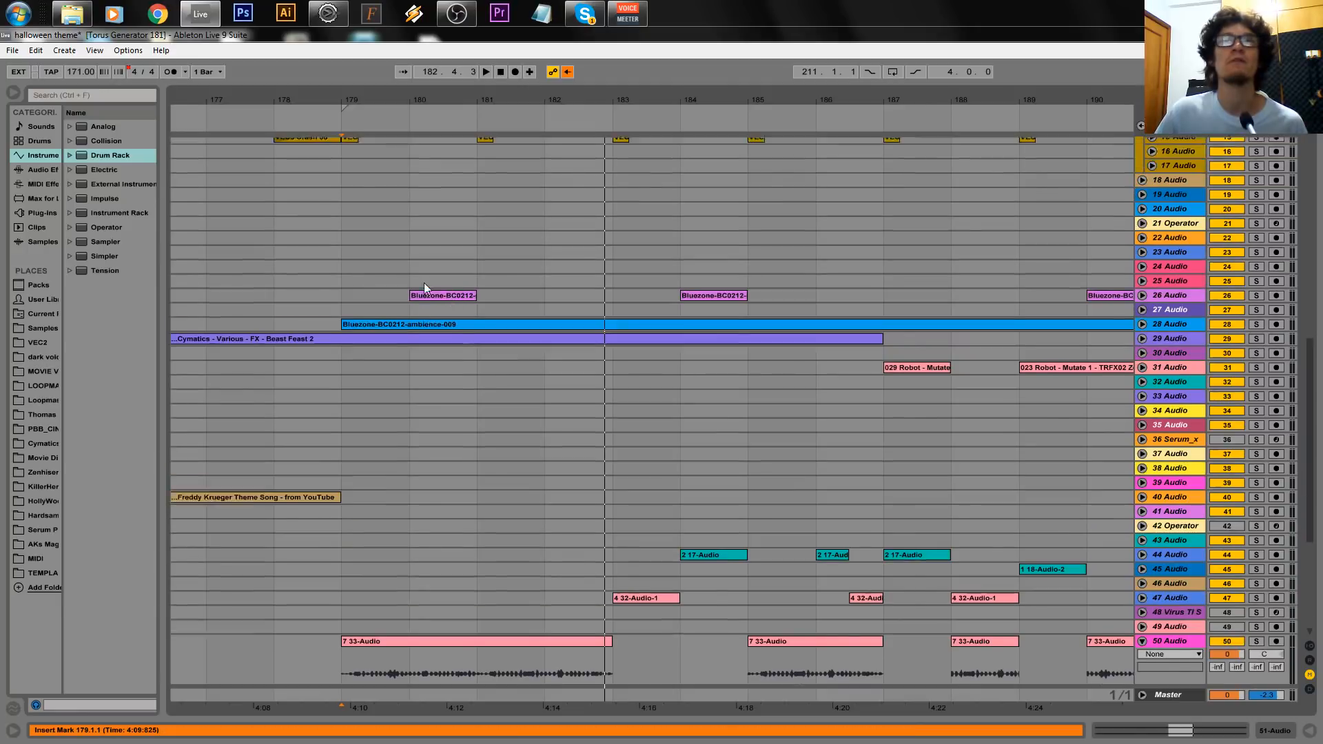
pyautogui.scroll(-8, 321, 325)
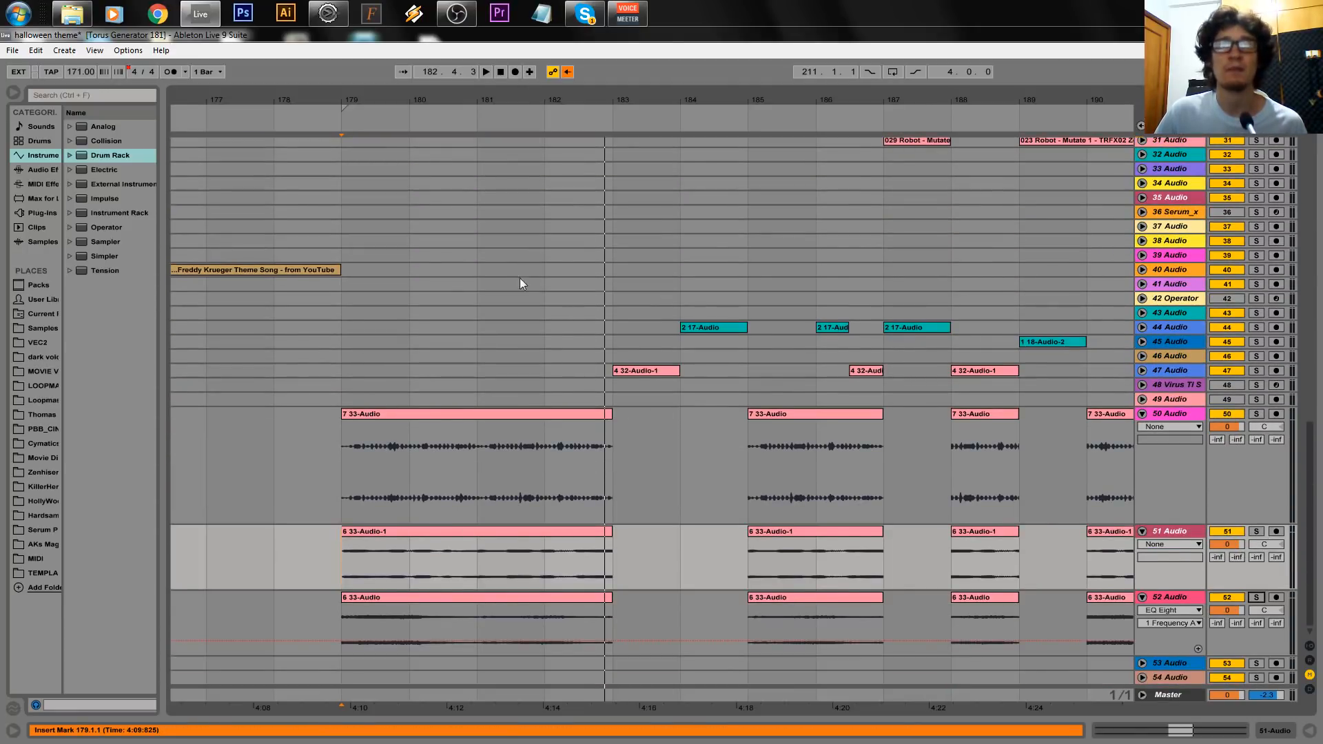
pyautogui.moveTo(717, 99); pyautogui.dragTo(589, 86)
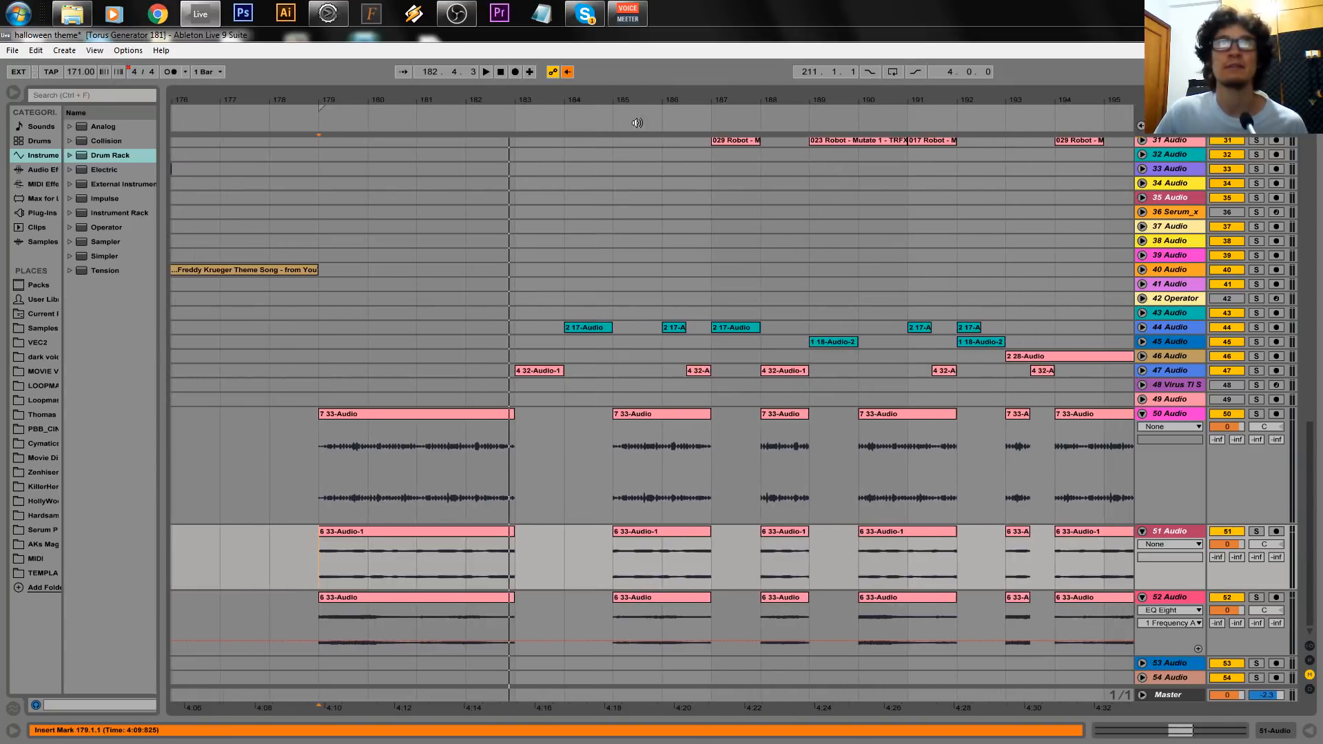
pyautogui.click(545, 371)
pyautogui.click(1257, 372)
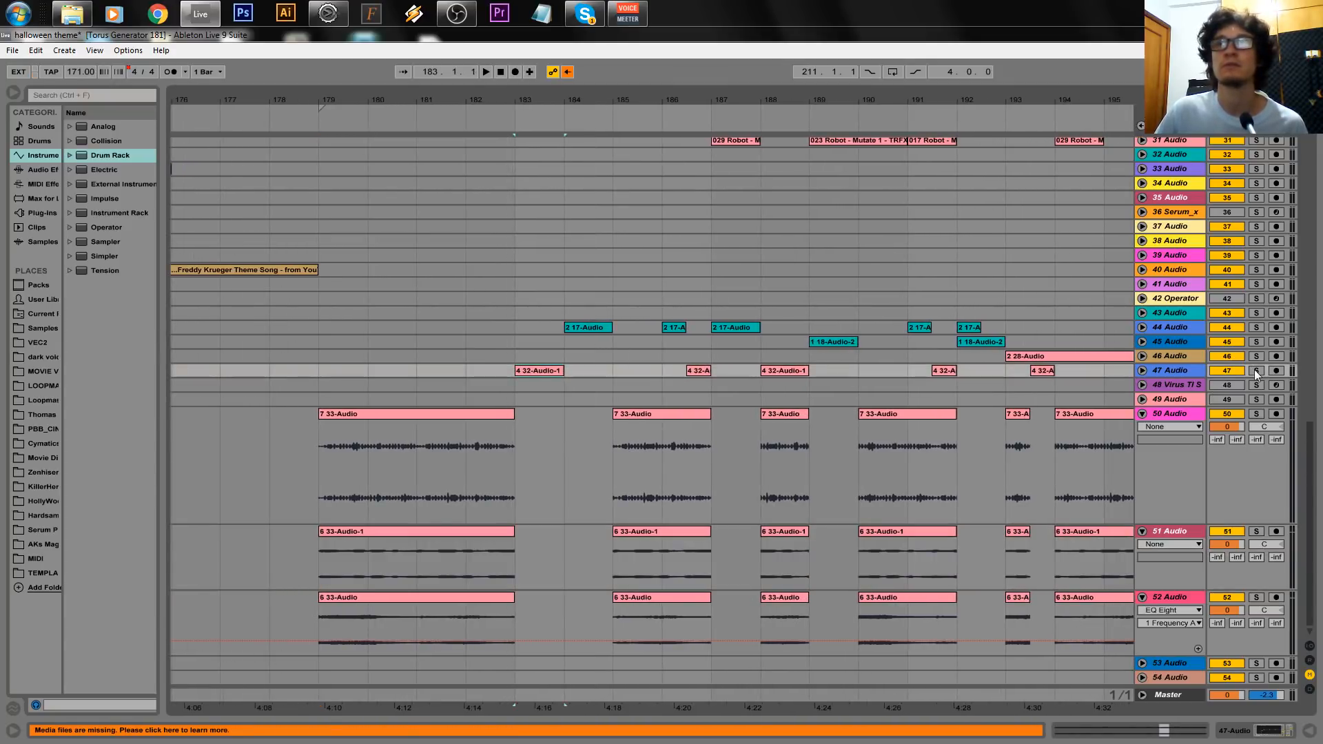
pyautogui.press('space')
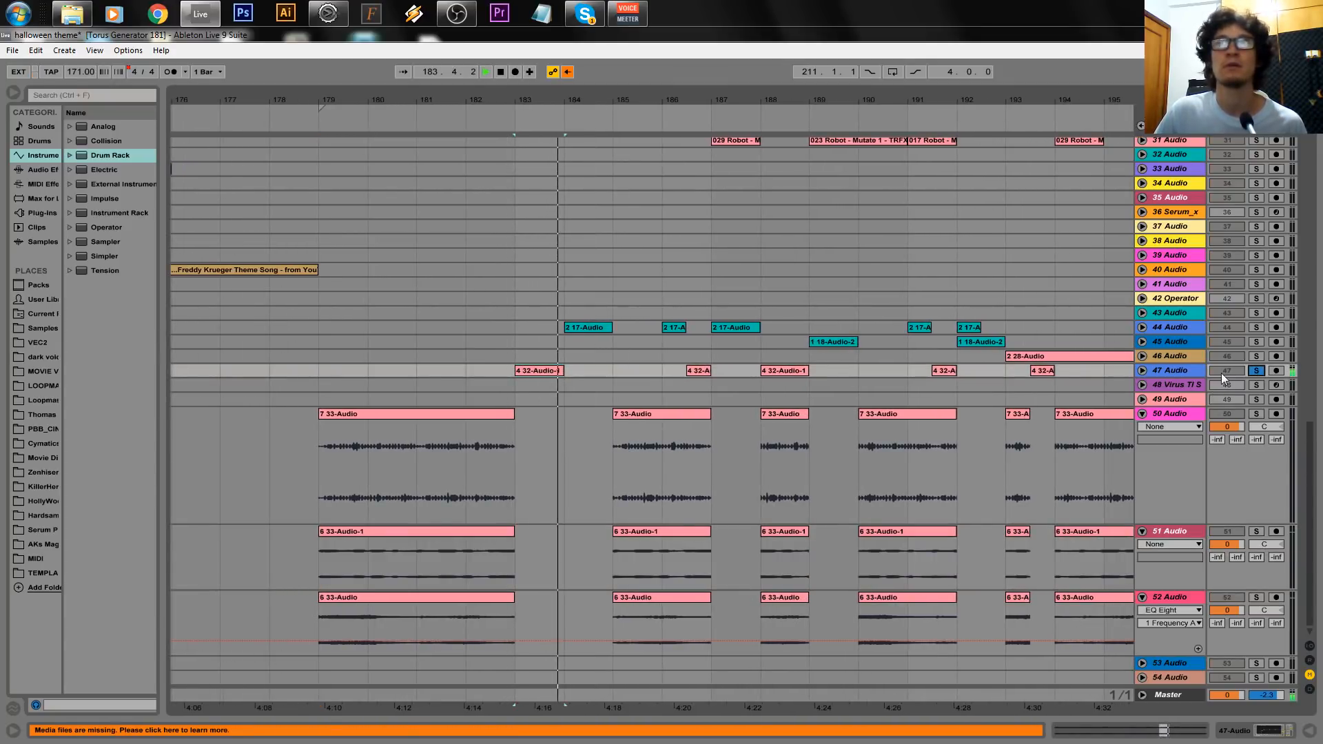
pyautogui.press('space')
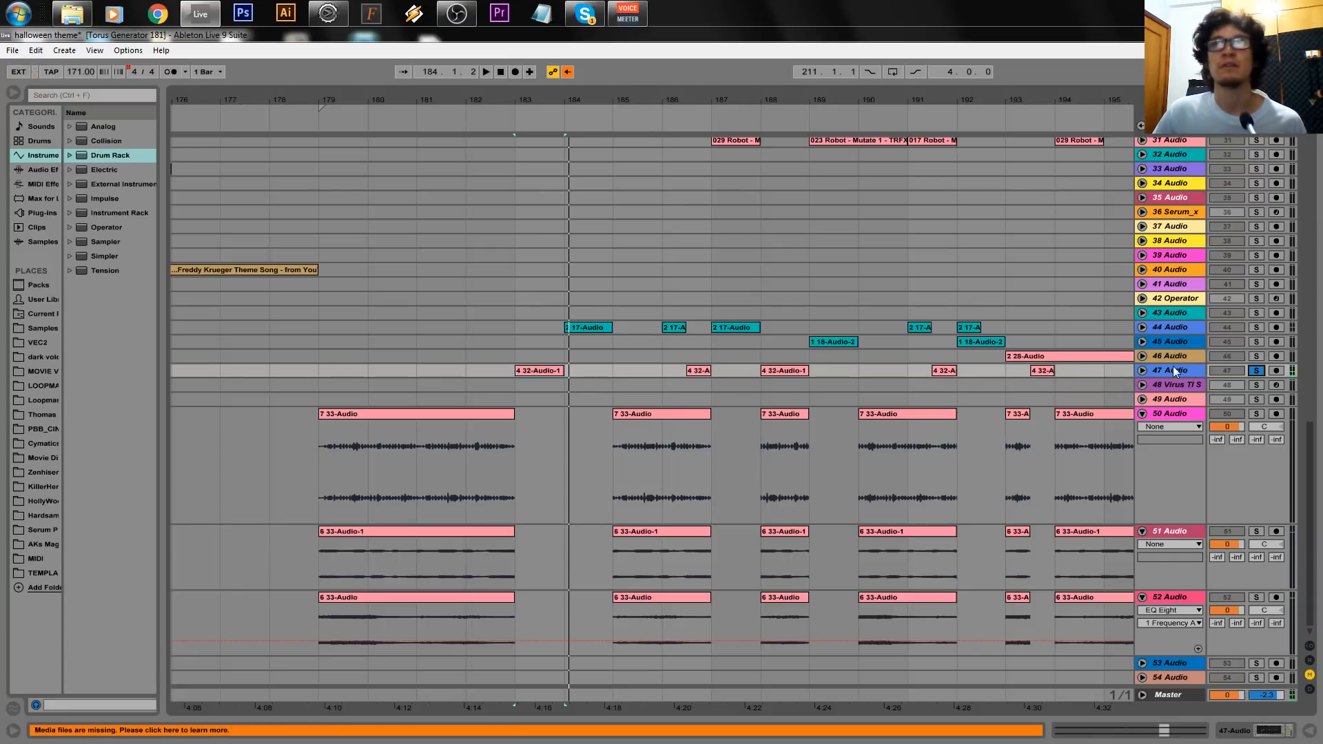
# Solo track 44 Audio and play its 2 17-Audio clip from bar 184.
pyautogui.click(578, 326)
pyautogui.click(1259, 329)
pyautogui.press('space')
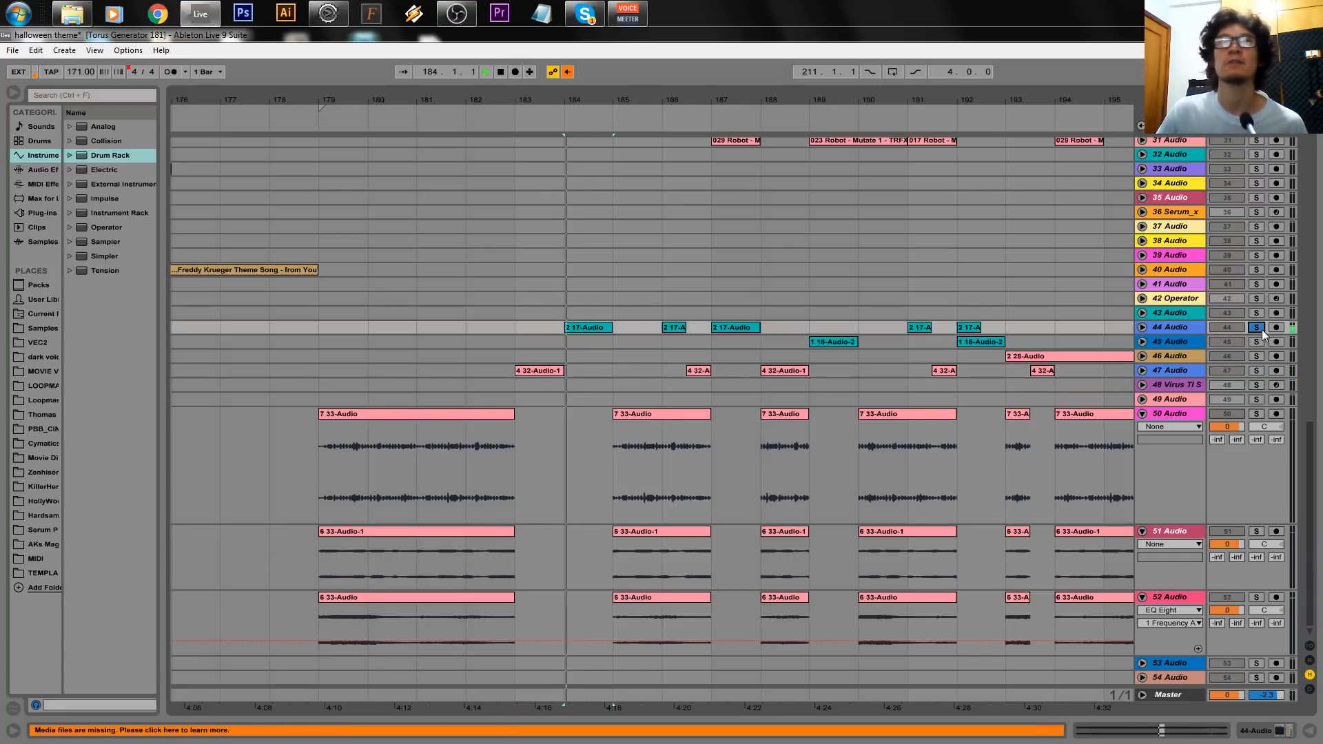
pyautogui.press('space')
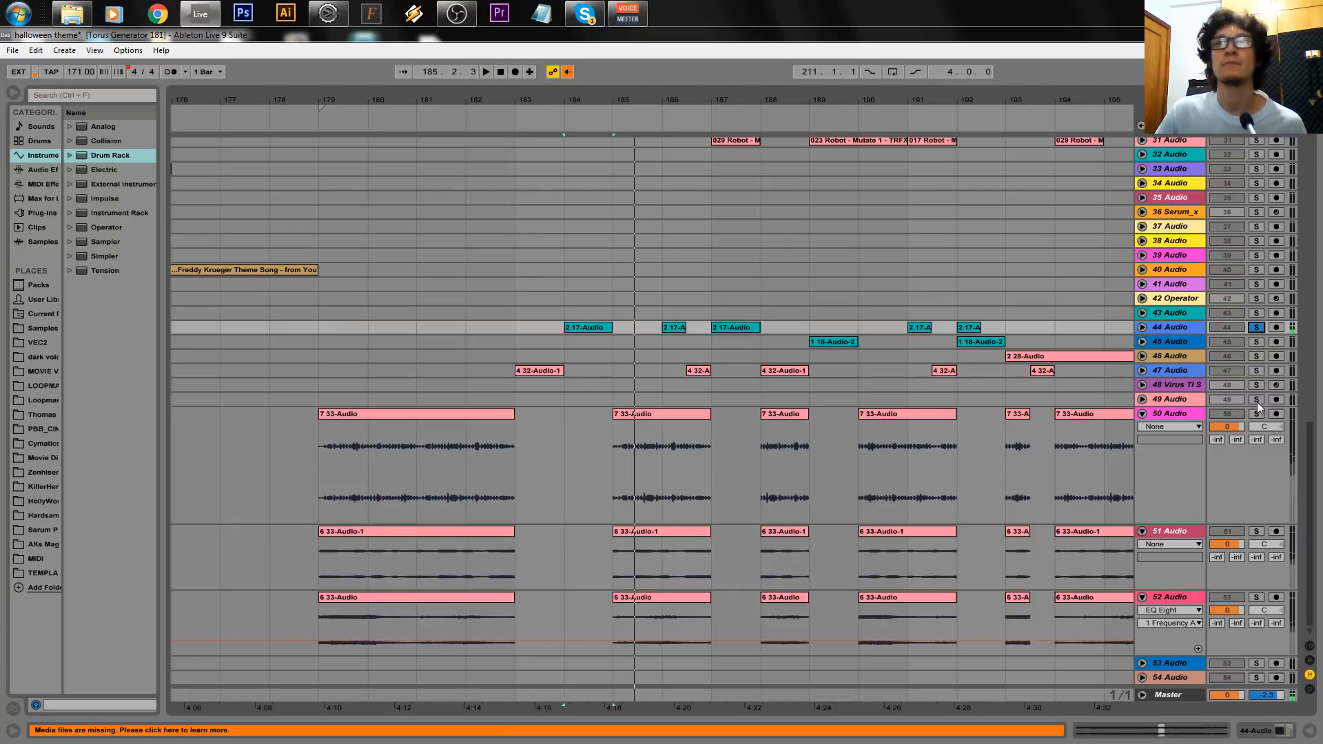
# Select the first clips on tracks 50, 47 and 44 in turn, and play briefly from bar 179 with the first 7 33-Audio clip selected.
pyautogui.click(462, 414)
pyautogui.click(552, 371)
pyautogui.click(578, 329)
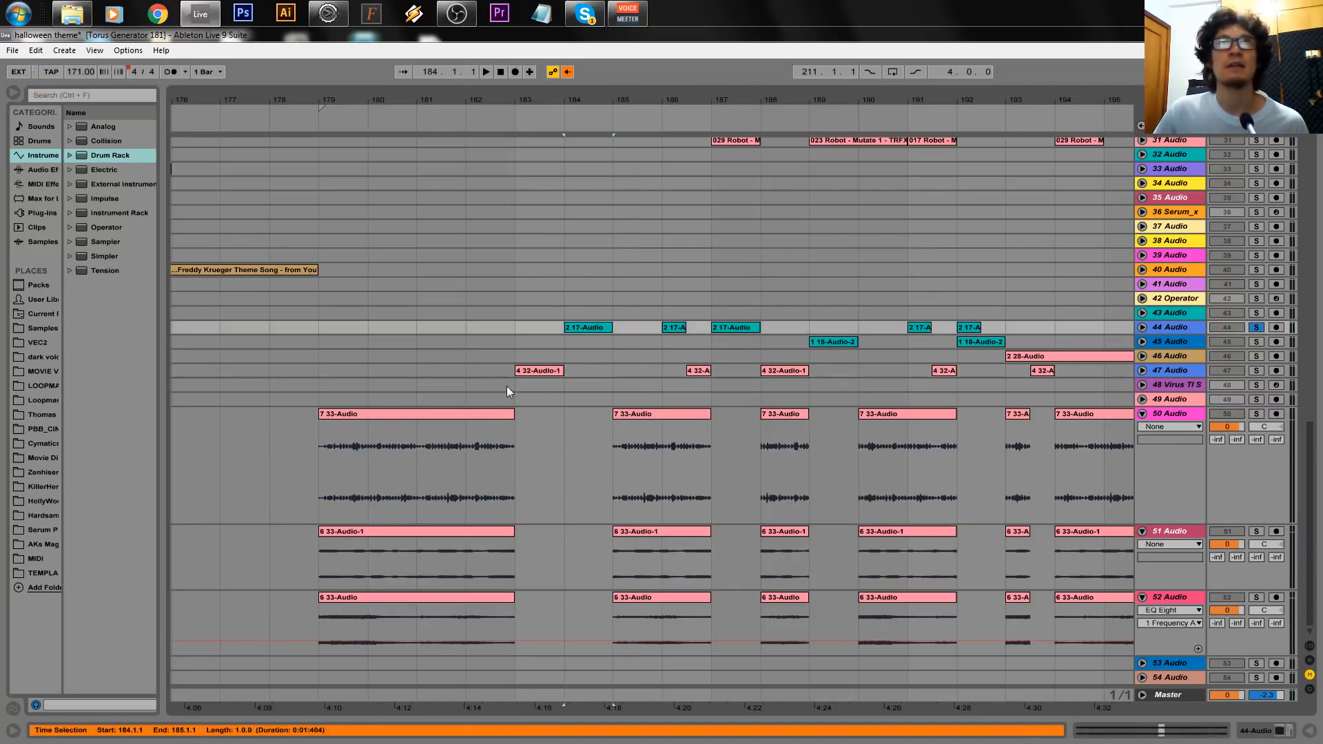
pyautogui.click(498, 414)
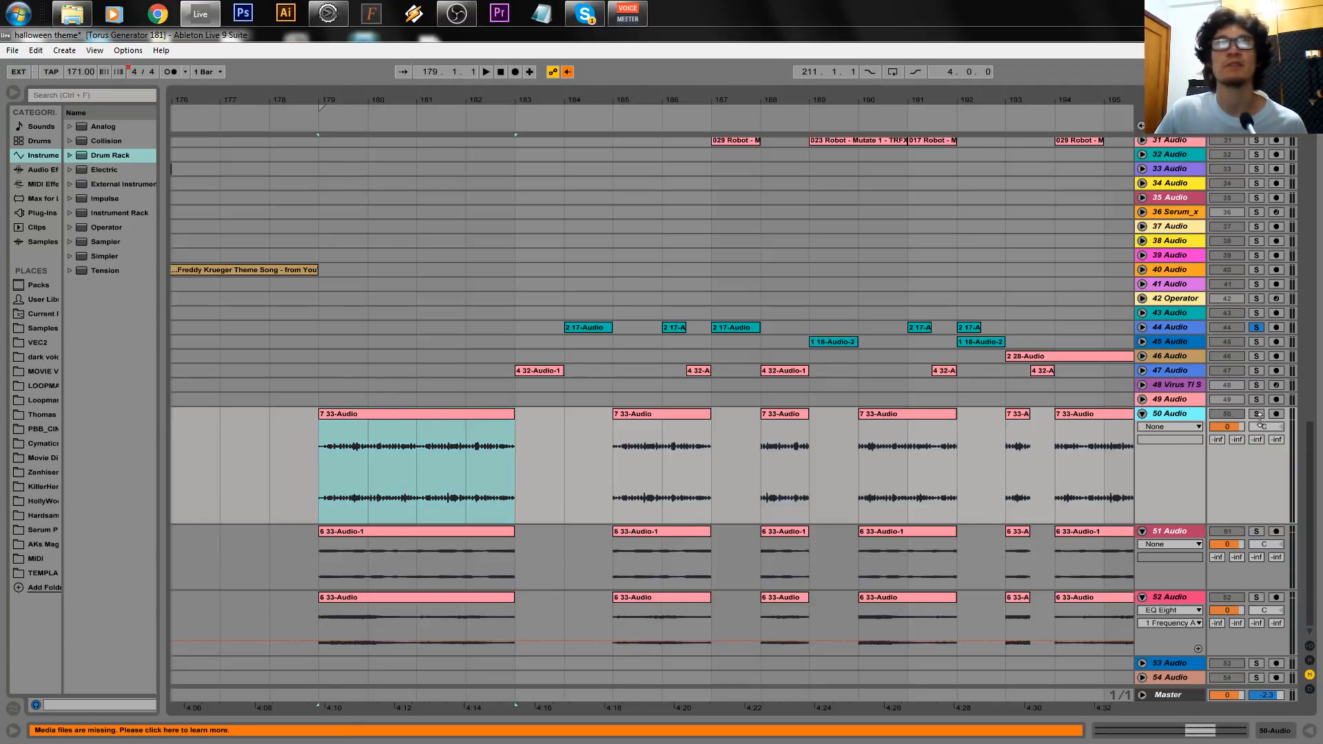
pyautogui.press('space')
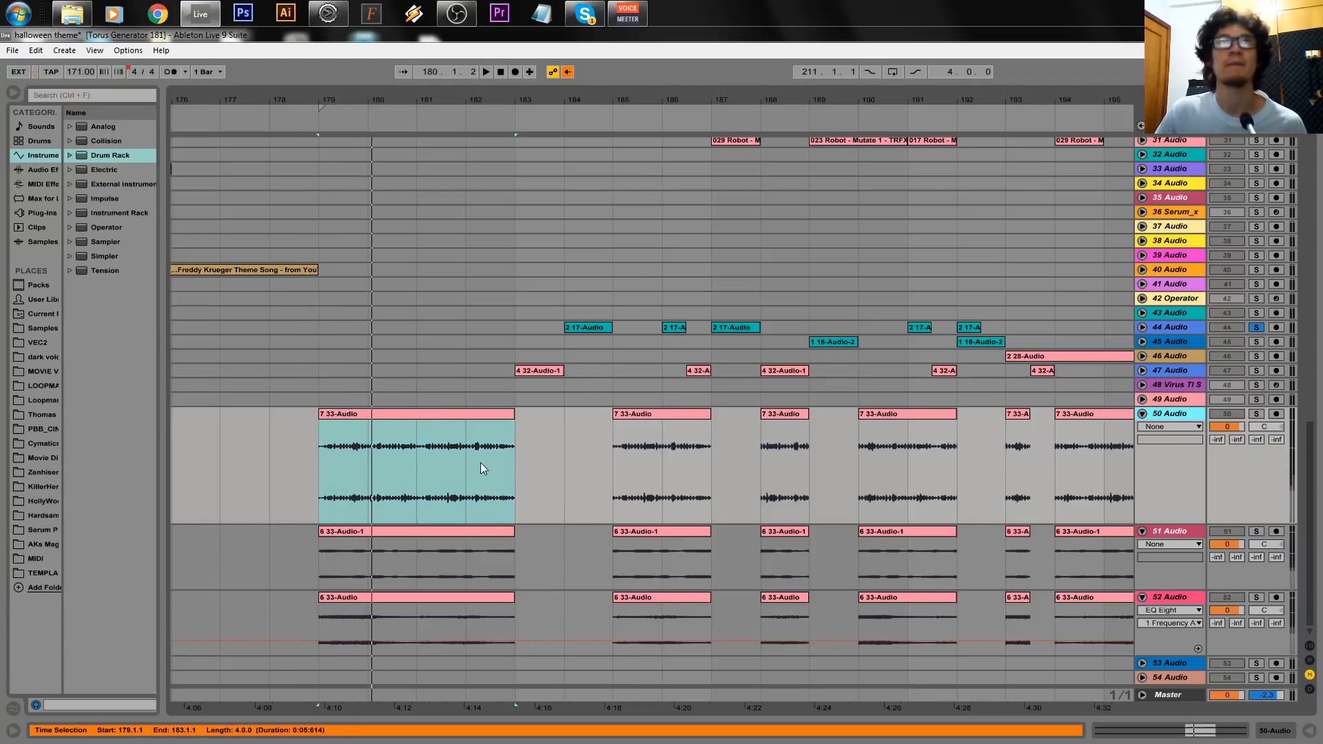
pyautogui.click(476, 465)
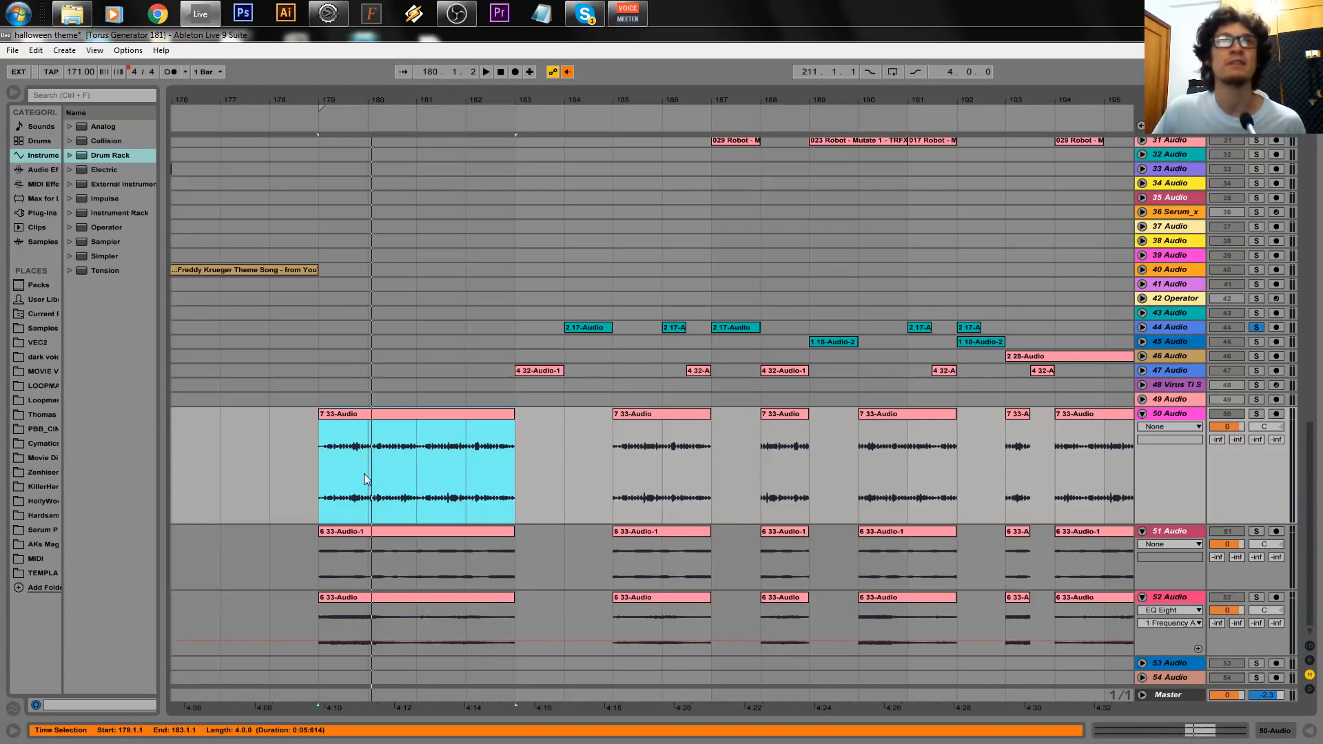
# Choose the 1 Bar fixed grid with the insert marker near bar 179 on track 47 Audio.
pyautogui.rightClick(371, 370)
pyautogui.press('Escape')
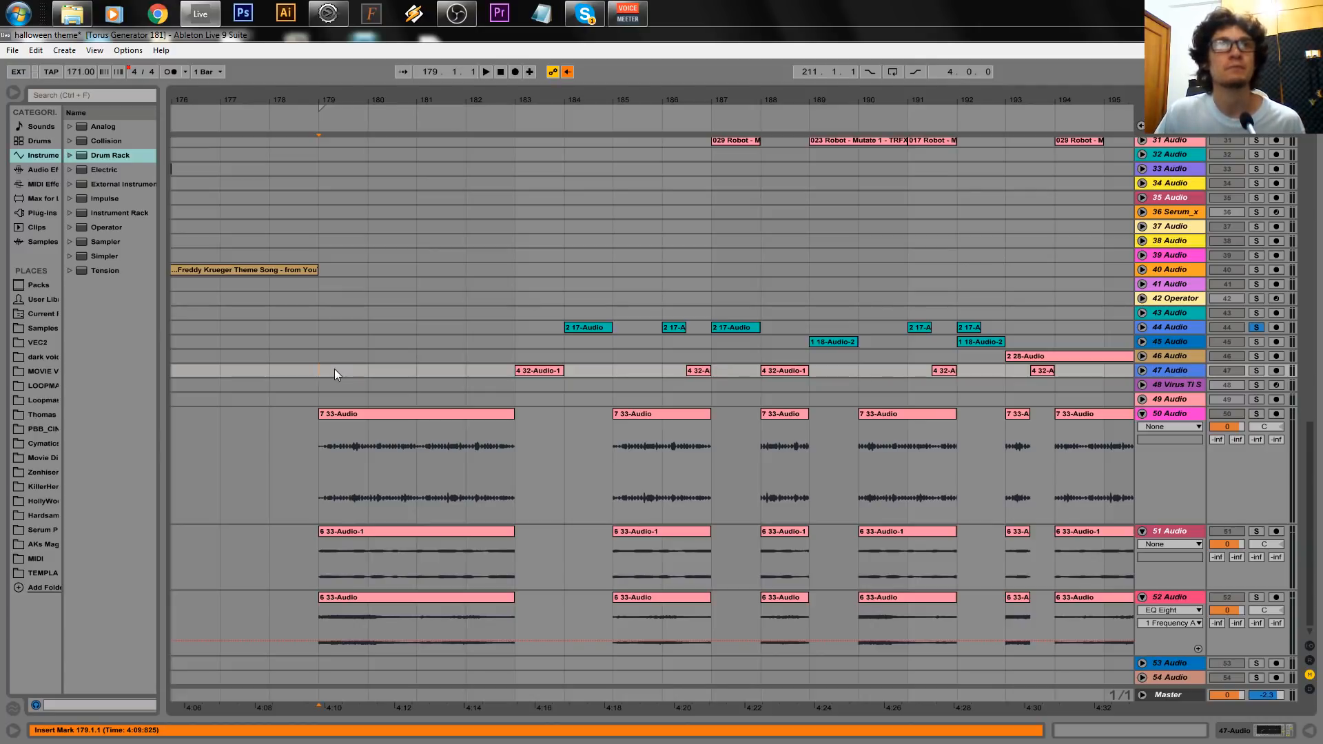
pyautogui.rightClick(335, 374)
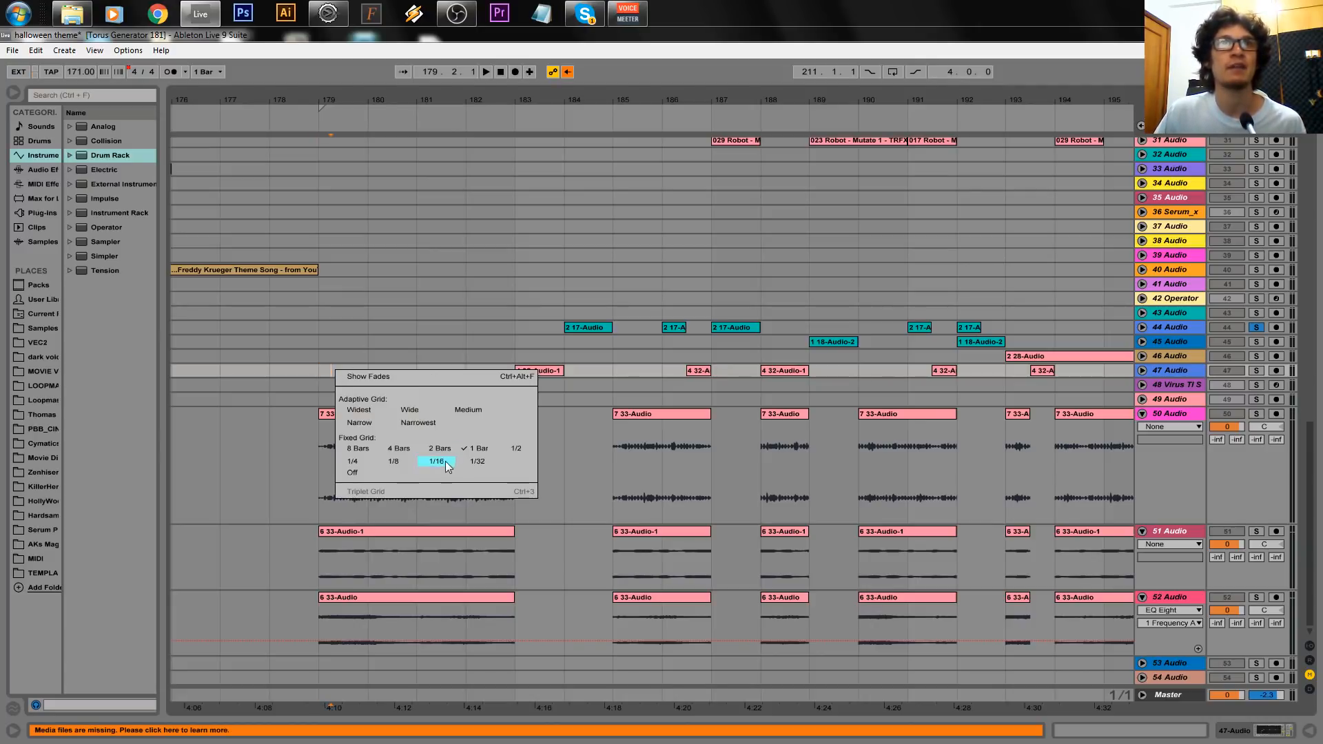
pyautogui.click(480, 446)
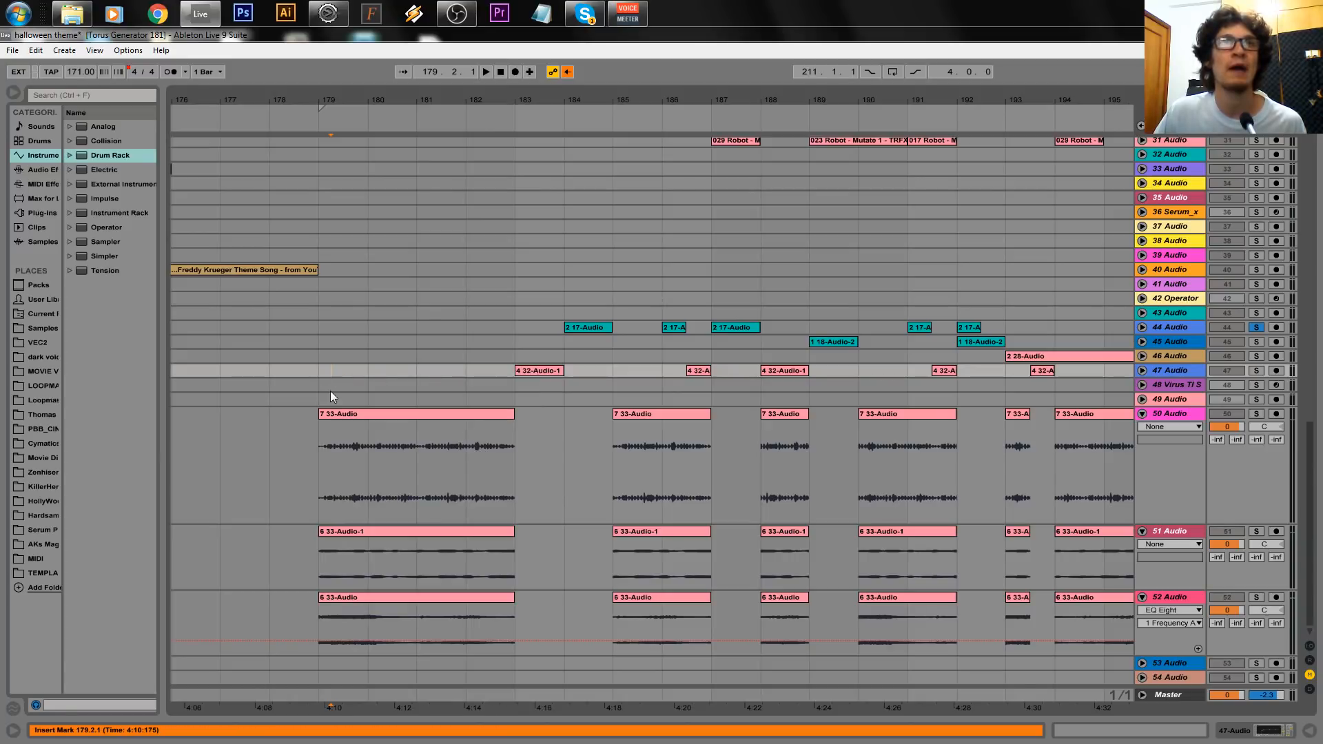
# Mark out the four bars from 179 to 183 on tracks 49 Audio and 50 Audio.
pyautogui.moveTo(318, 399); pyautogui.dragTo(516, 399)
pyautogui.click(475, 398)
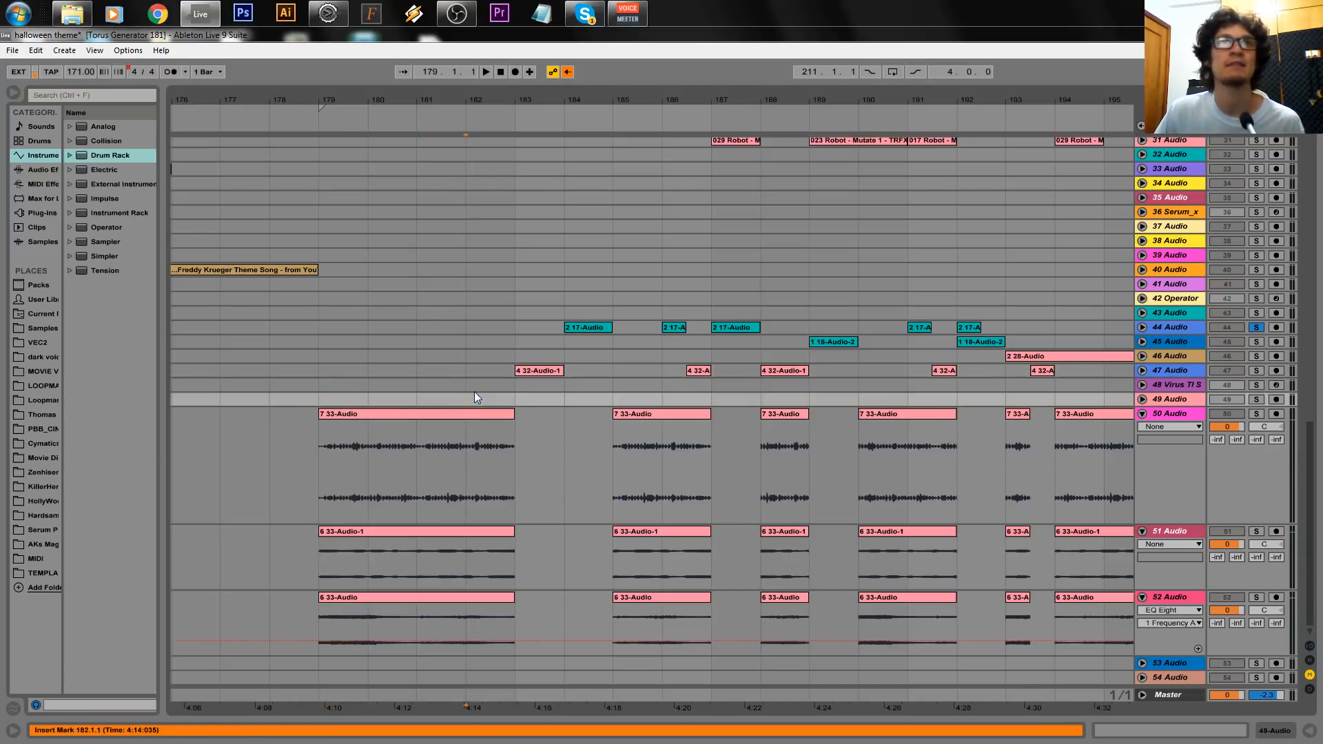
pyautogui.click(371, 416)
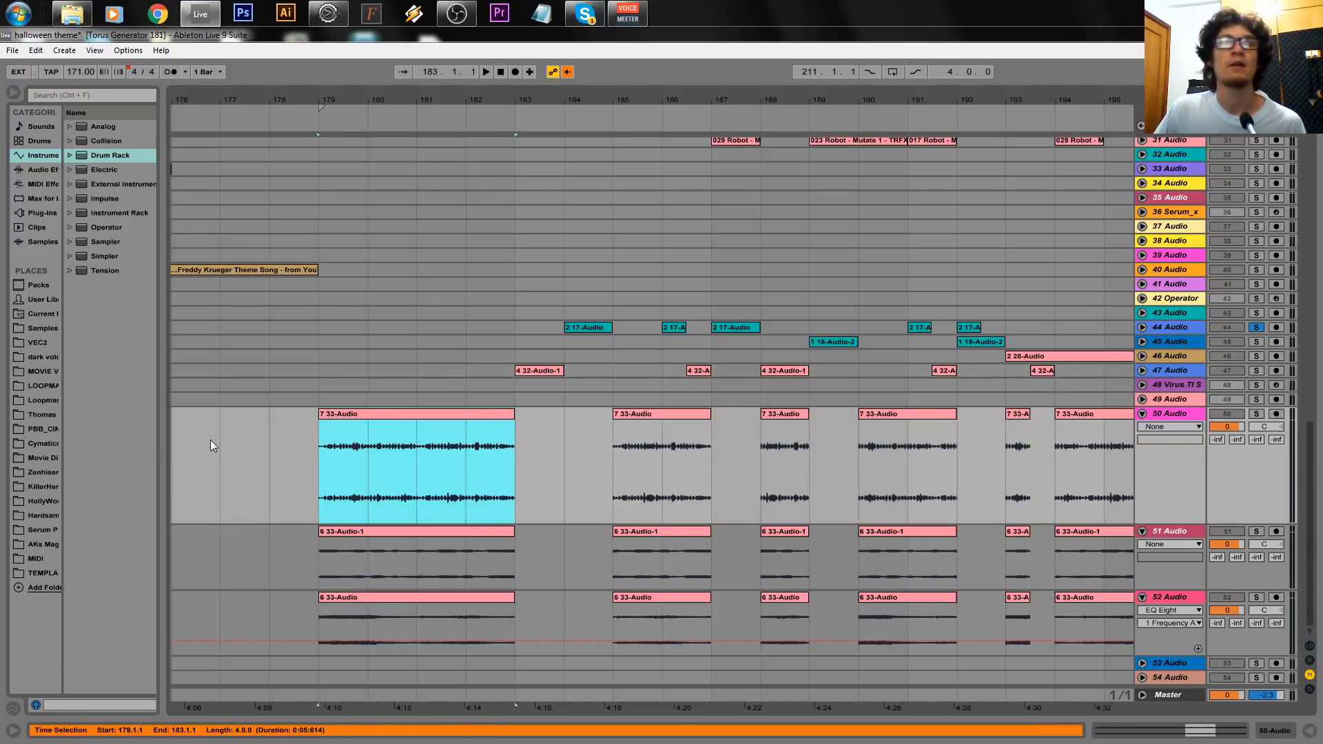
pyautogui.moveTo(317, 486); pyautogui.dragTo(536, 481)
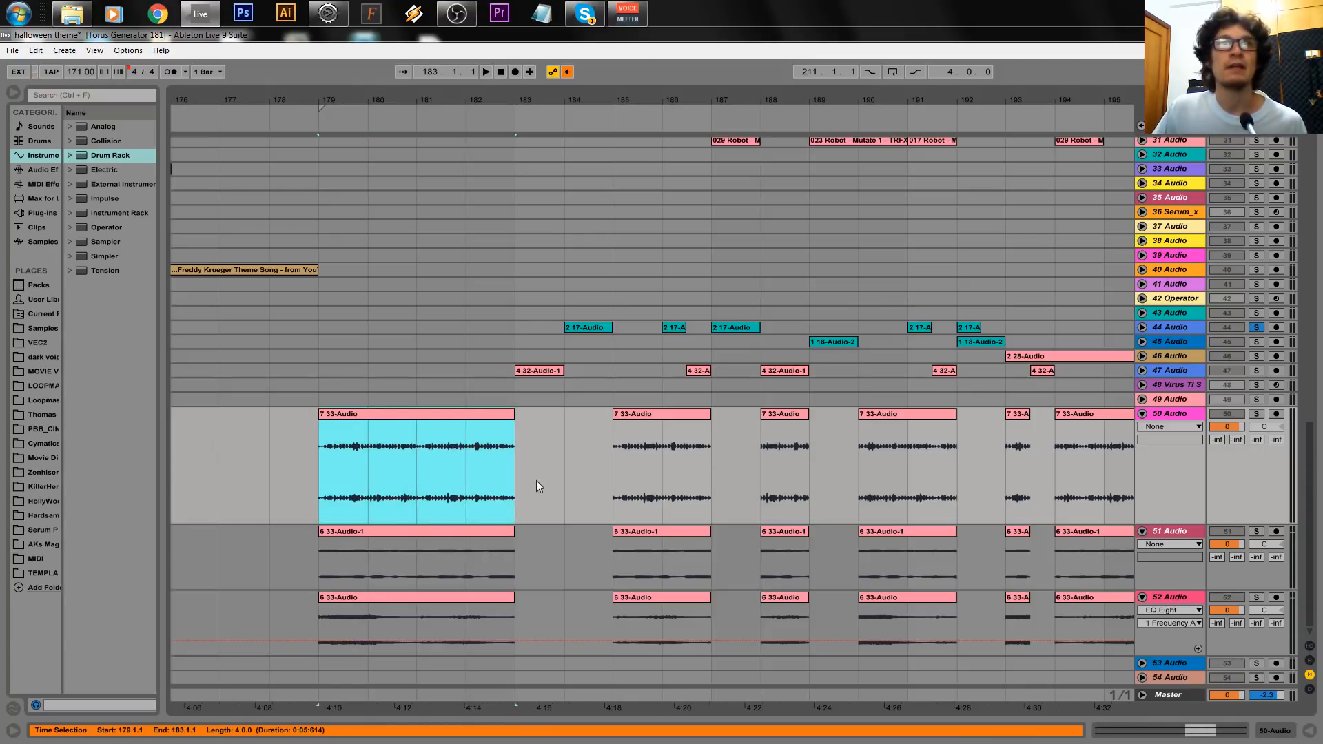
pyautogui.moveTo(310, 486); pyautogui.dragTo(410, 463)
pyautogui.moveTo(423, 462); pyautogui.dragTo(461, 460)
pyautogui.moveTo(319, 459); pyautogui.dragTo(515, 461)
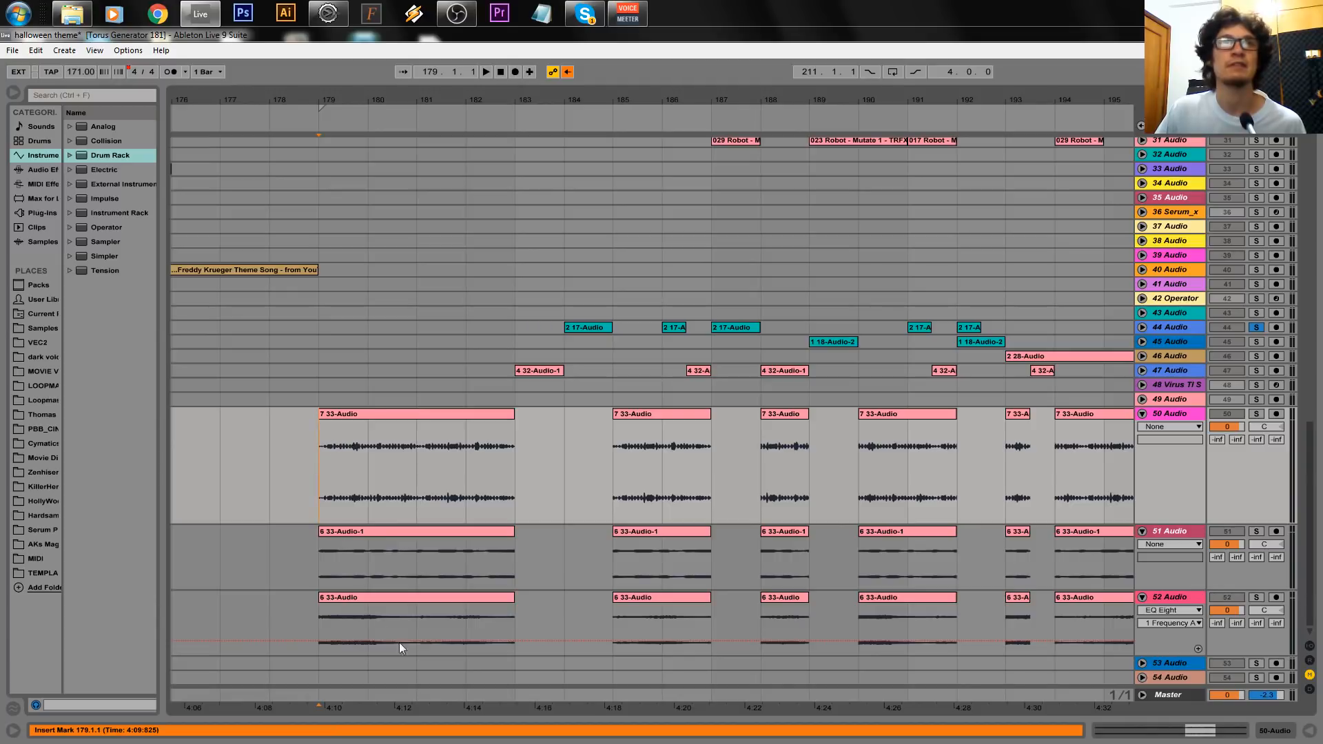
# Select the one-bar 4 32-Audio-1 clip at bar 183, solo track 47 Audio, and play it briefly.
pyautogui.click(538, 367)
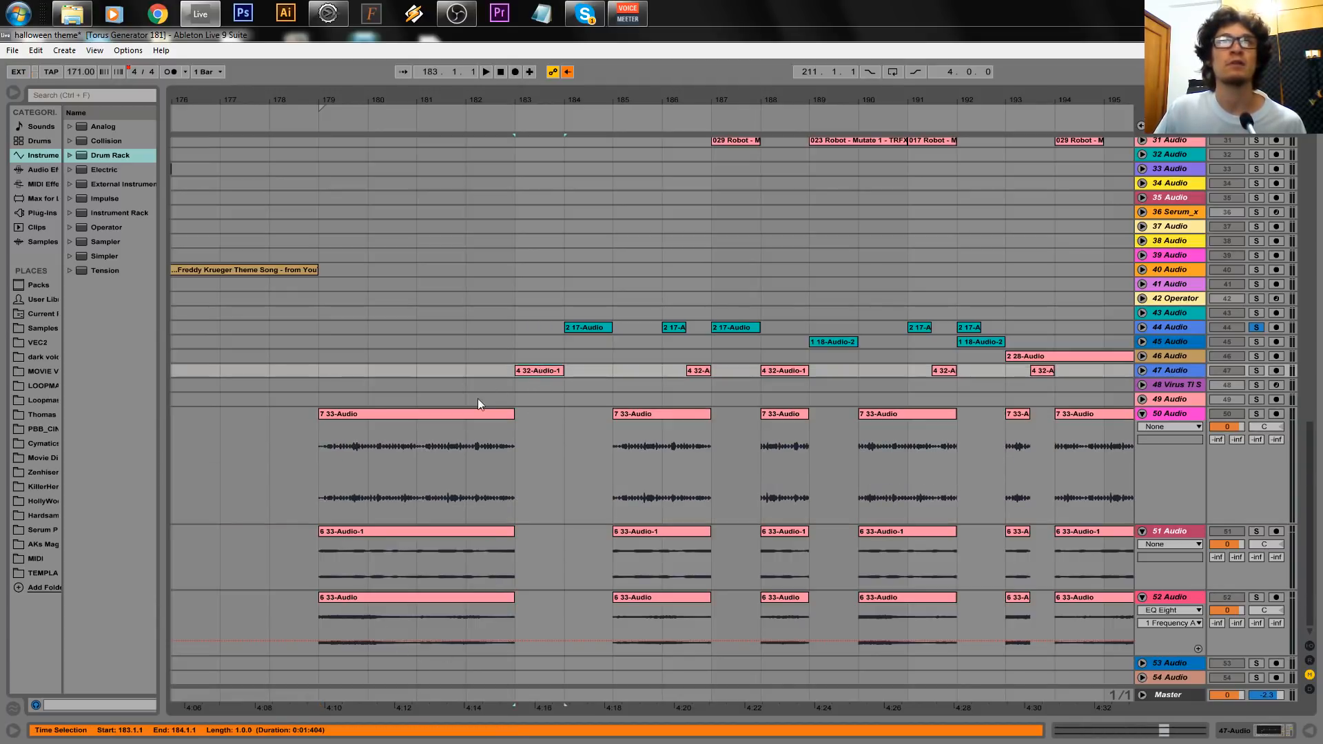
pyautogui.click(530, 372)
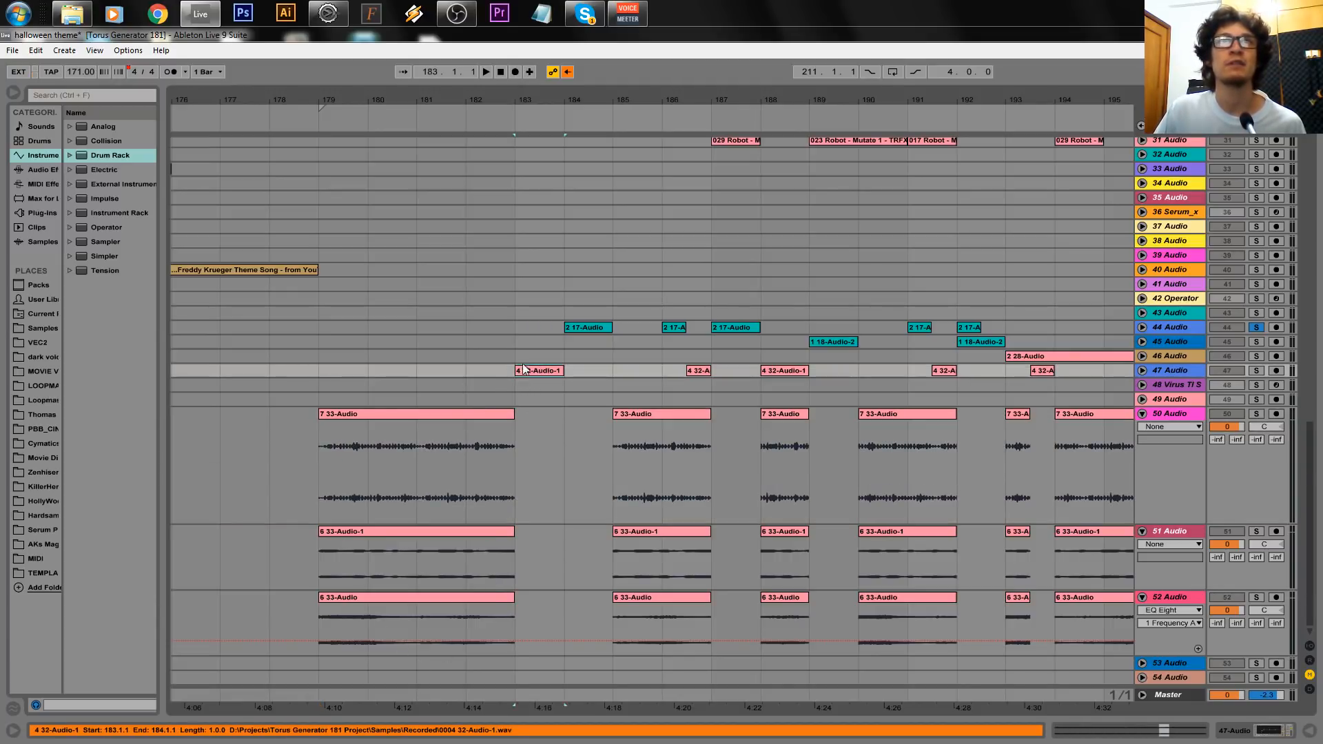
pyautogui.click(1255, 370)
pyautogui.press('space')
pyautogui.press('space')
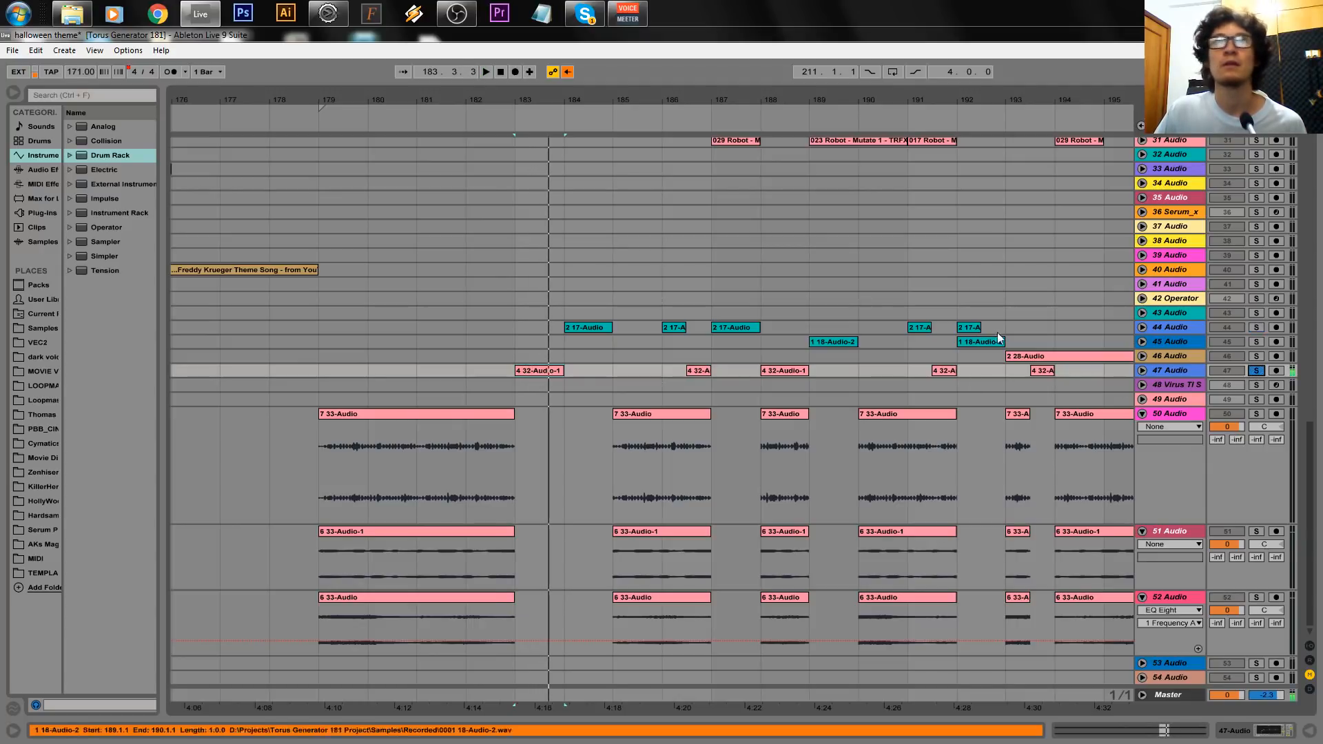
# Select the one-bar 2 17-Audio clip at bar 184, solo track 44 Audio, and audition it.
pyautogui.click(598, 327)
pyautogui.click(1255, 327)
pyautogui.press('space')
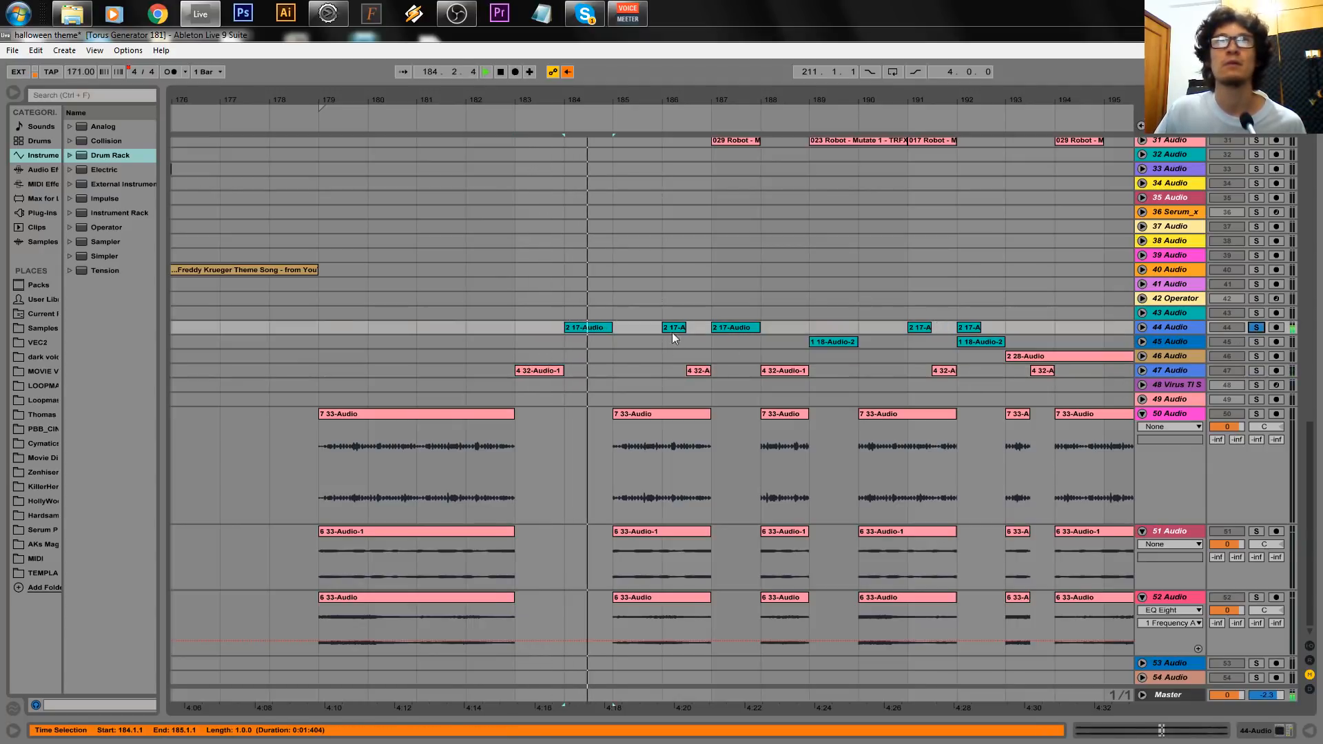
pyautogui.click(526, 371)
pyautogui.press('space')
# Select bars 179 to 185 across tracks 45 to 48, unsolo track 44 Audio, and play the full arrangement from bar 179 past bar 201.
pyautogui.click(446, 414)
pyautogui.moveTo(319, 386); pyautogui.dragTo(627, 348)
pyautogui.click(1256, 327)
pyautogui.press('space')
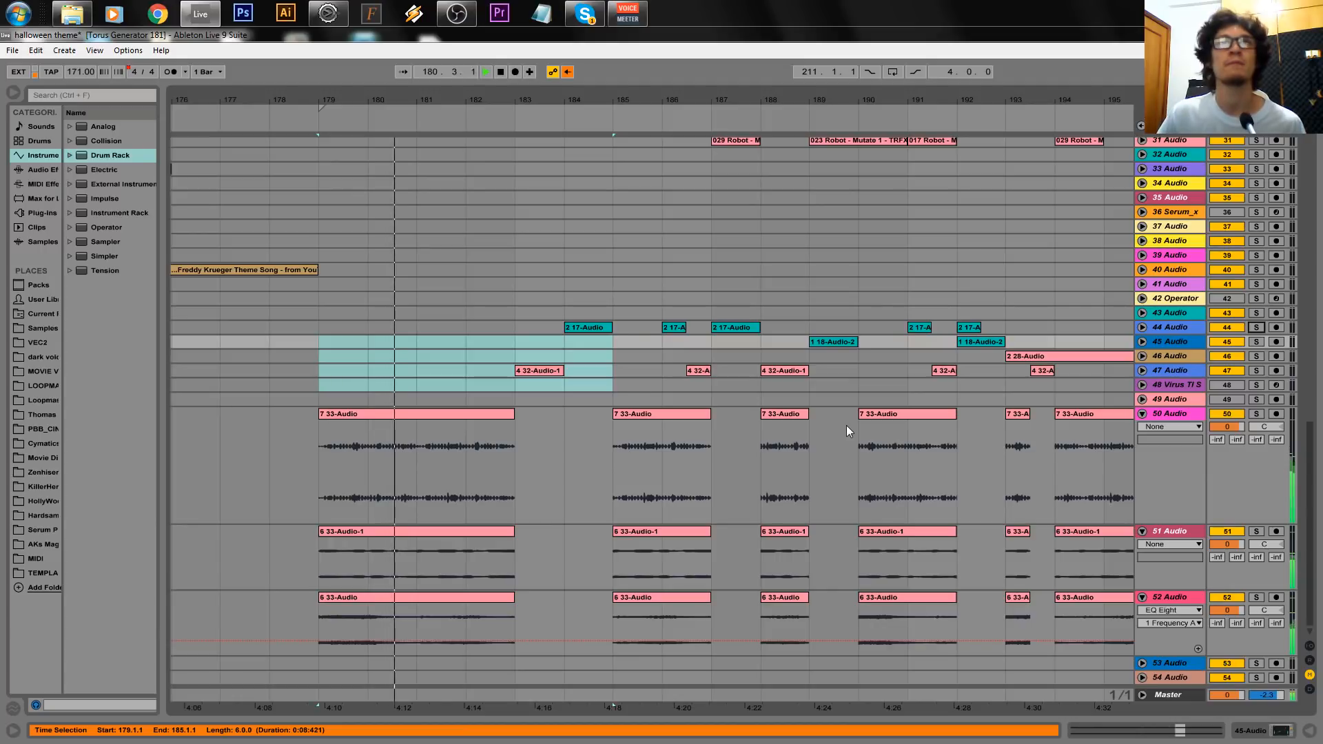
pyautogui.click(524, 458)
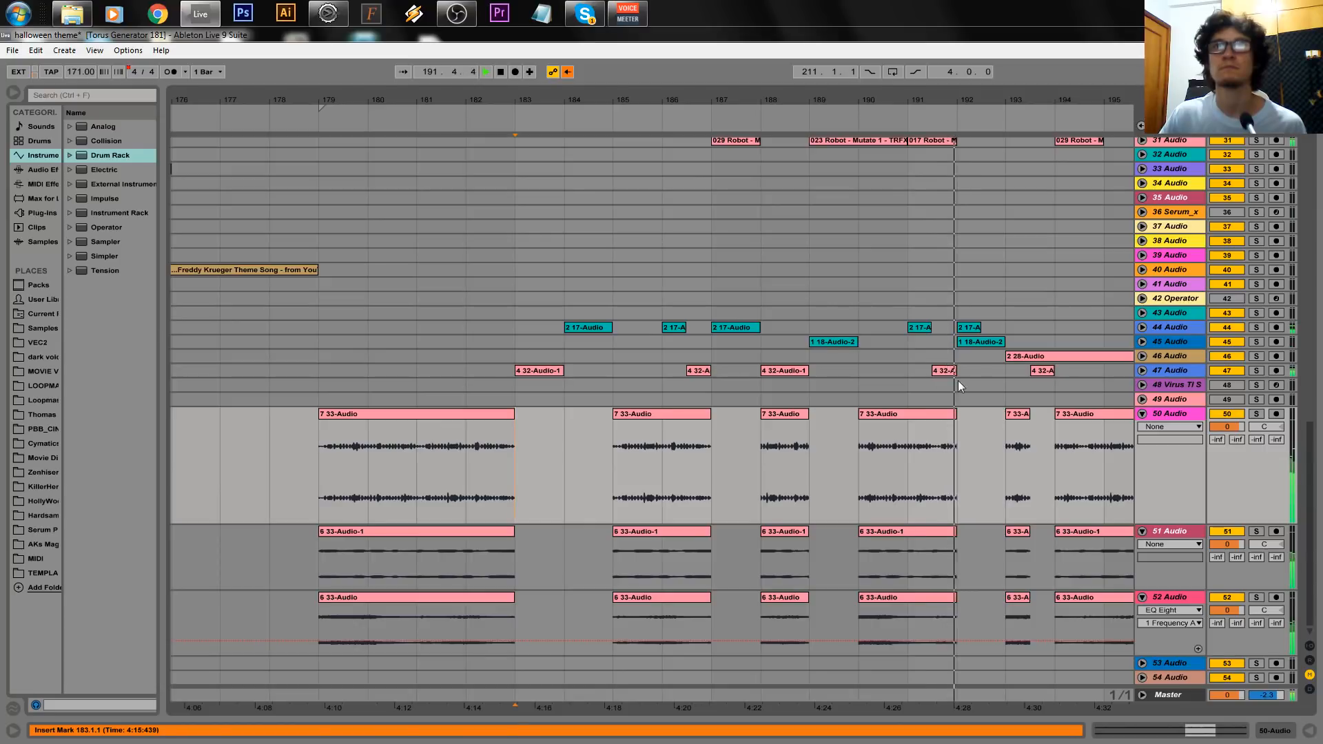
pyautogui.moveTo(1003, 117); pyautogui.dragTo(778, 105)
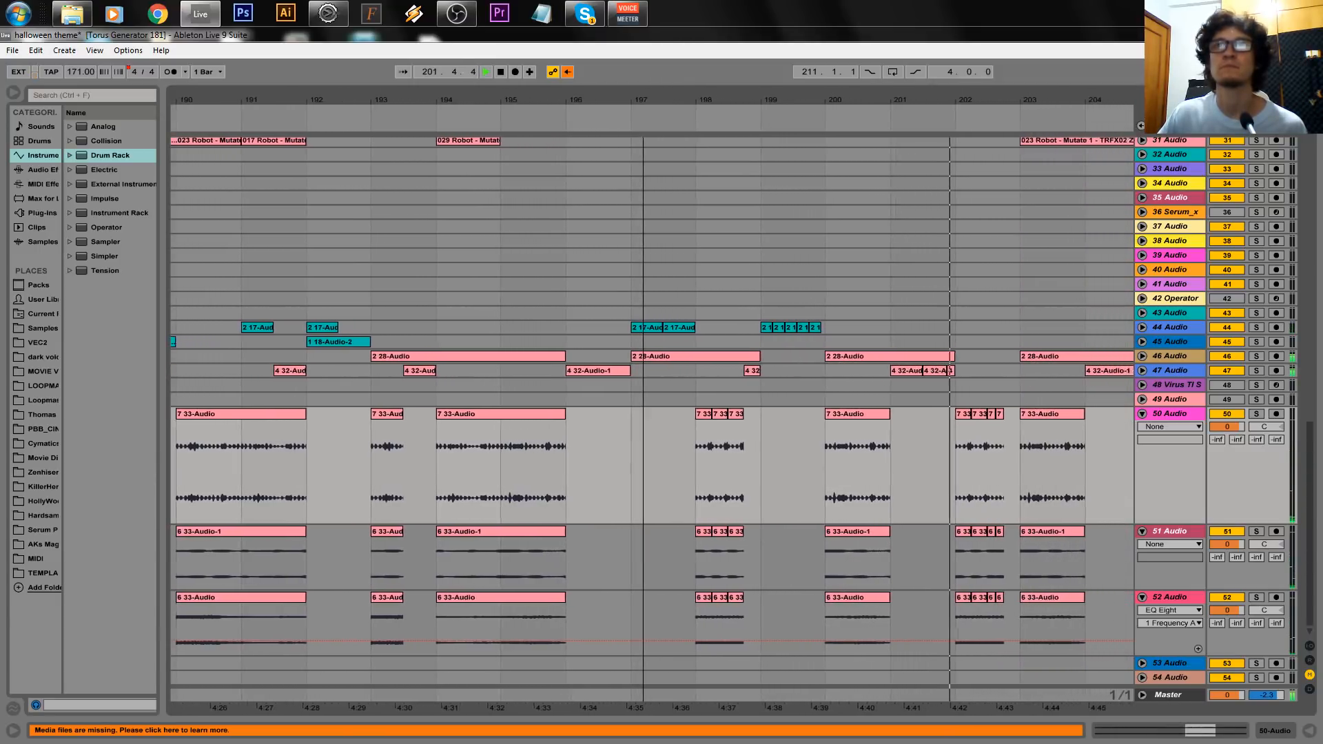
pyautogui.press('space')
# Select single bars in sequence: 183 on track 48, 184 on track 45 Audio, and 185 on track 50 Audio.
pyautogui.moveTo(673, 102); pyautogui.dragTo(858, 42)
pyautogui.moveTo(579, 101); pyautogui.dragTo(581, 165)
pyautogui.click(540, 383)
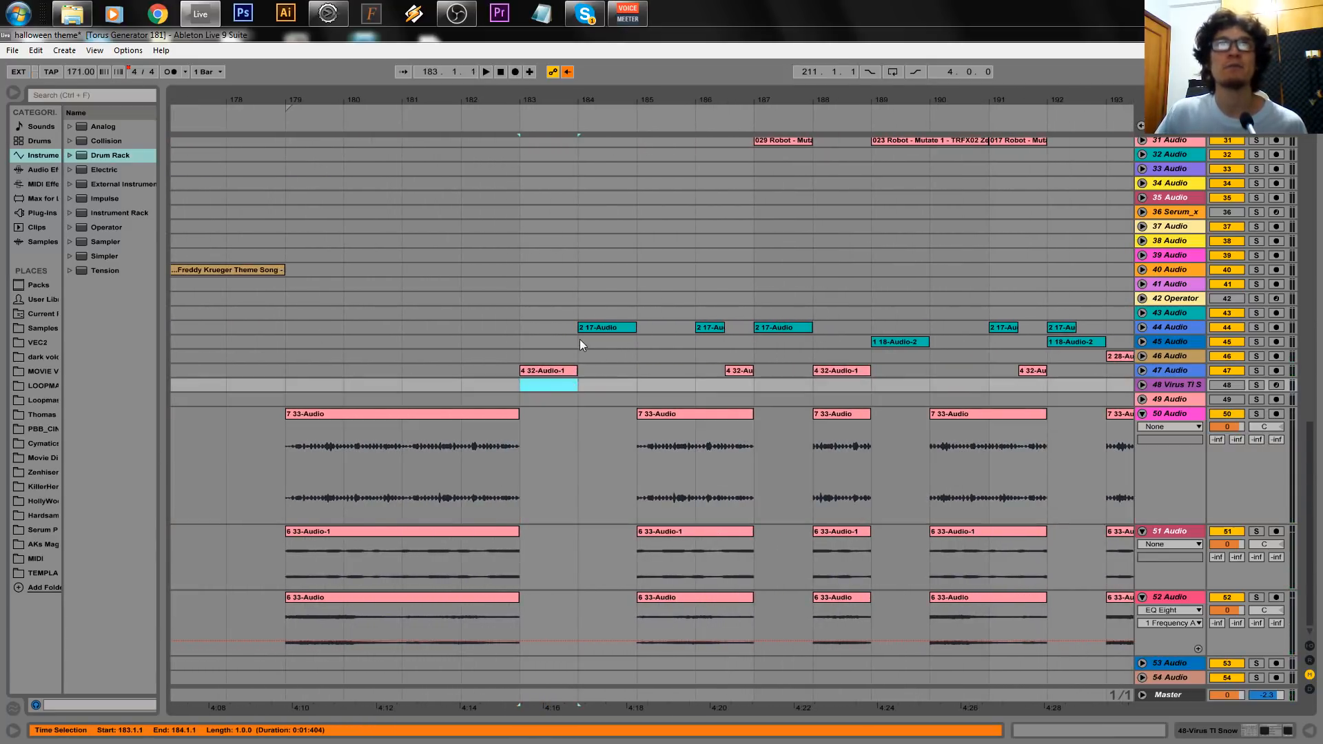
pyautogui.moveTo(580, 339); pyautogui.dragTo(621, 342)
pyautogui.click(644, 445)
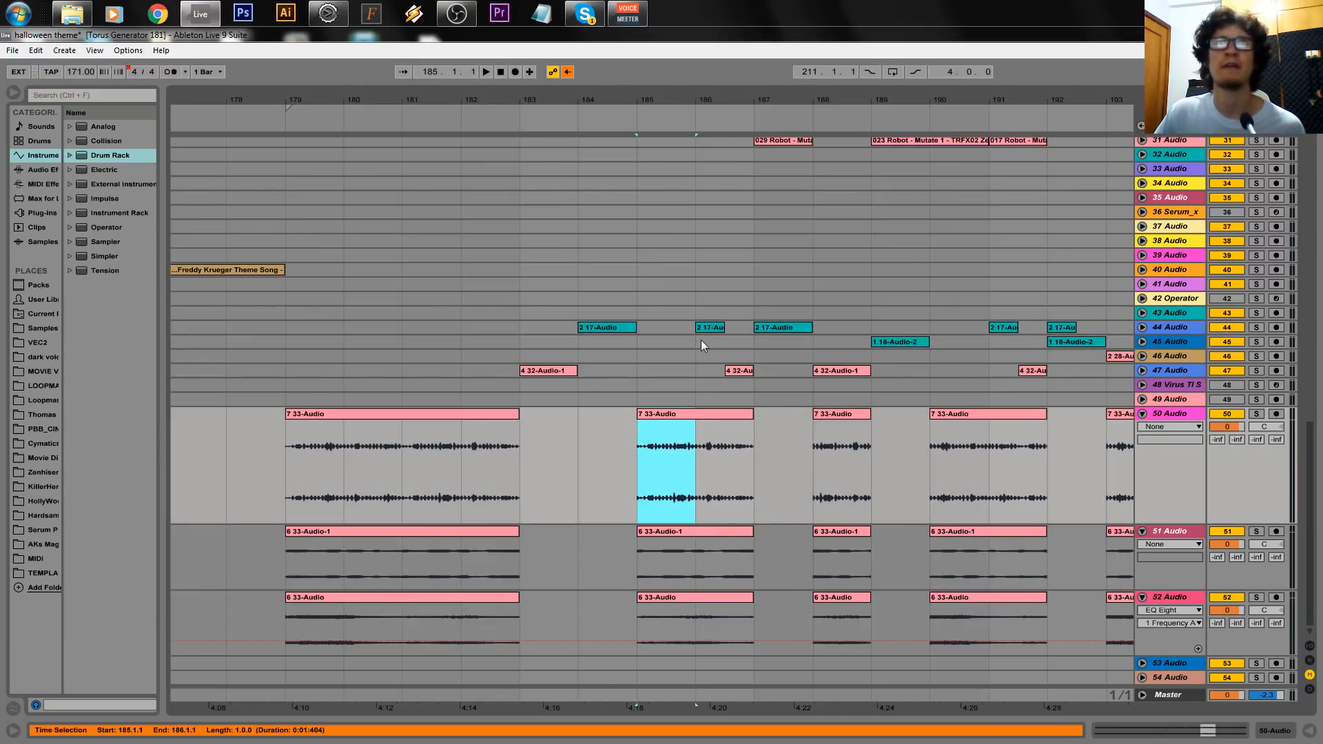
# Set the fixed grid to 1/2 and place the insert marker at bar 186 on track 46 Audio.
pyautogui.click(697, 371)
pyautogui.press('+')
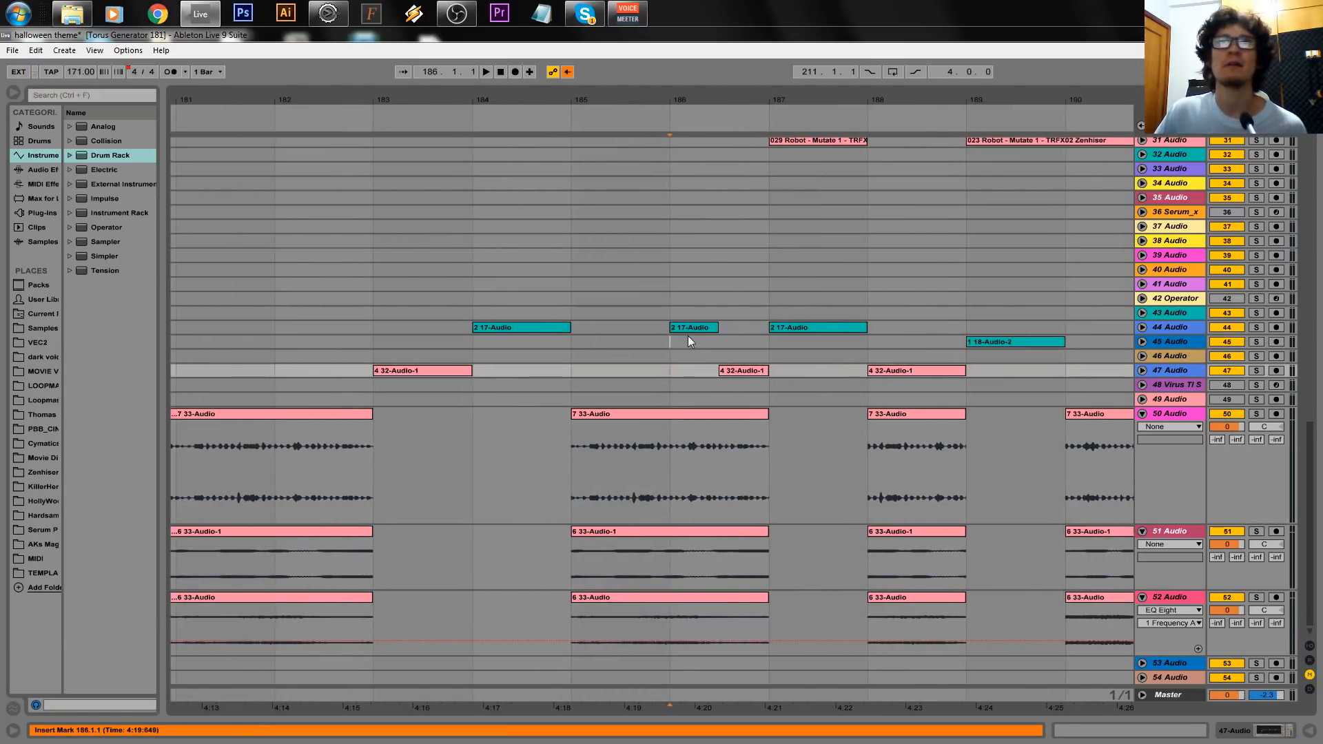
pyautogui.rightClick(747, 284)
pyautogui.click(930, 363)
pyautogui.click(694, 353)
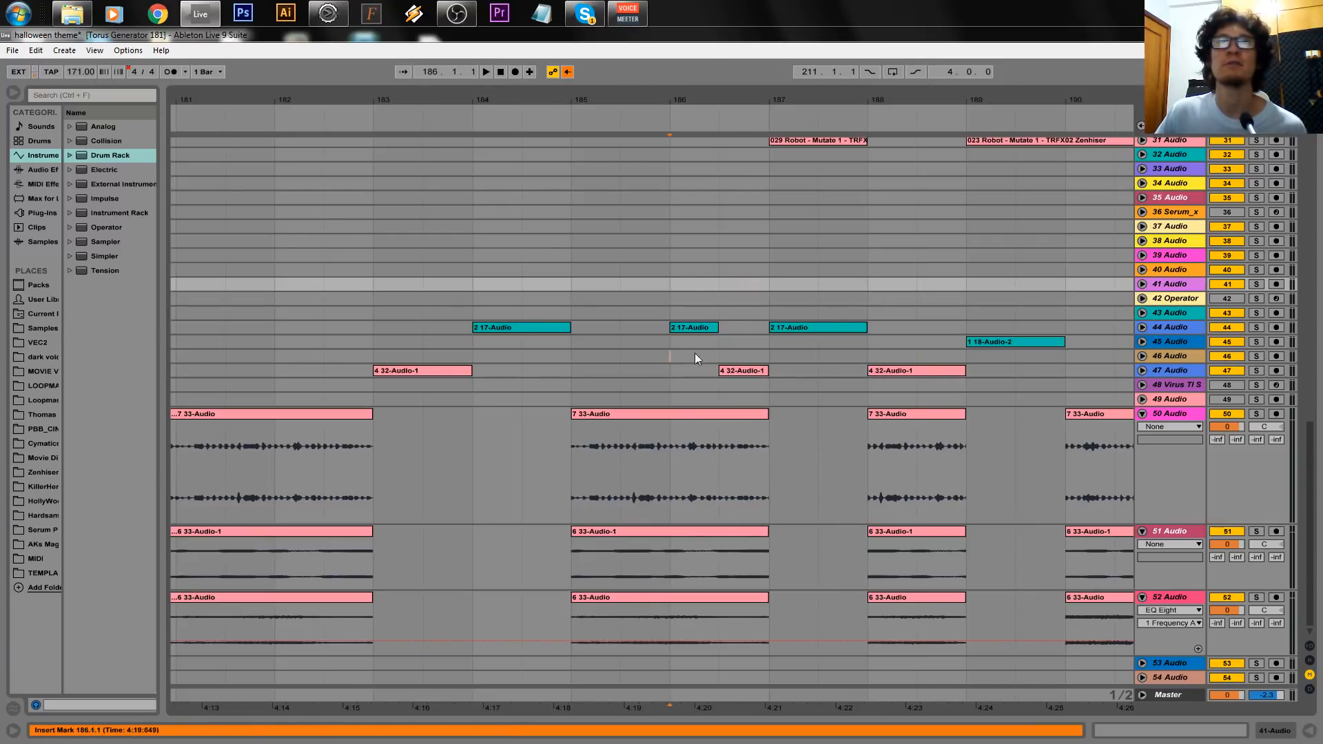
# Play from bar 186, soloing track 44 Audio and then 47 Audio to audition their half-bar clips, then unsolo 47 Audio.
pyautogui.moveTo(695, 354); pyautogui.dragTo(740, 357)
pyautogui.click(680, 346)
pyautogui.press('space')
pyautogui.click(1257, 326)
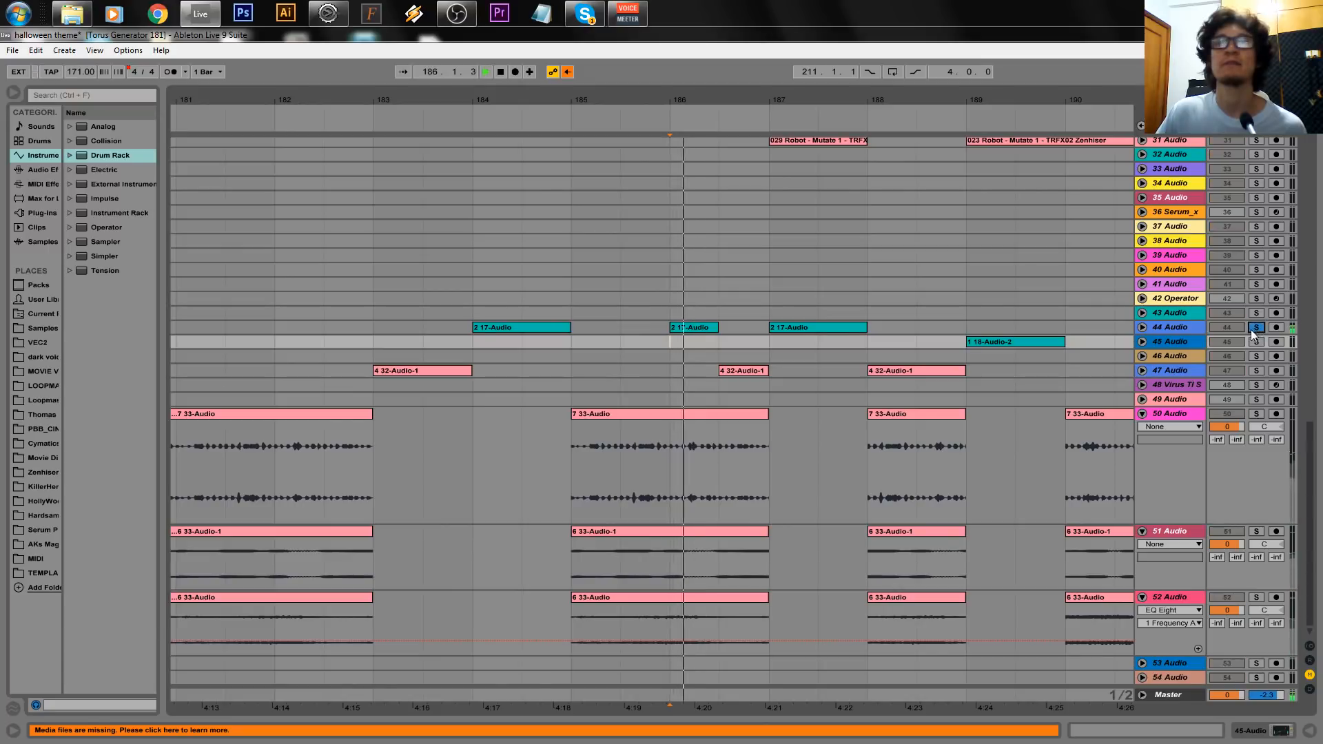
pyautogui.click(1256, 370)
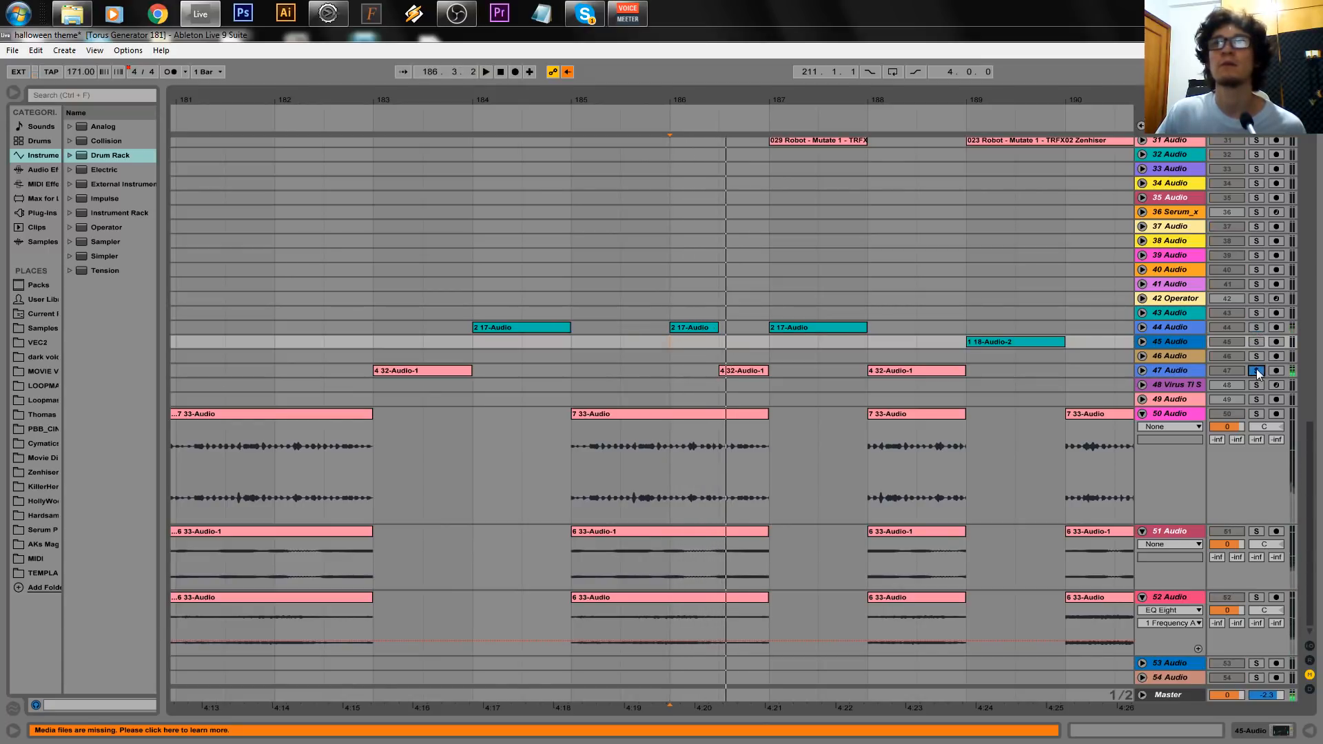
pyautogui.click(1256, 370)
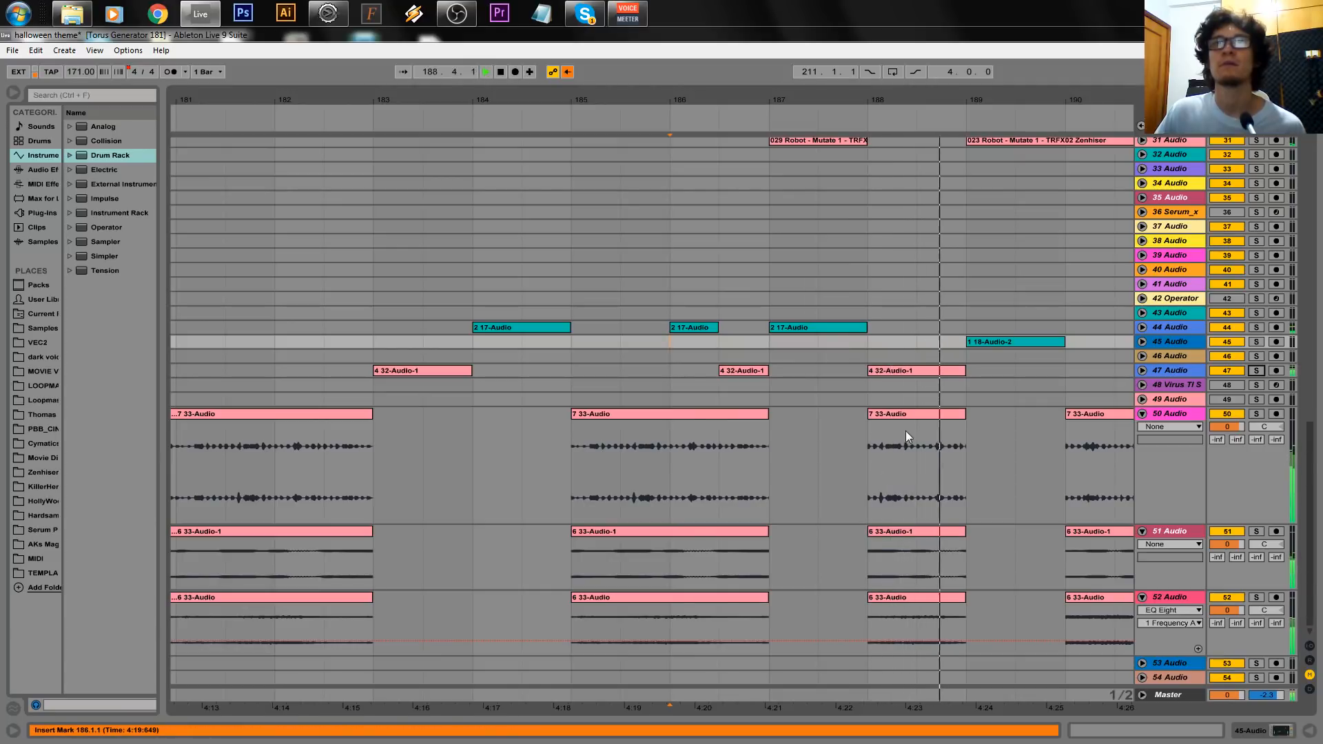
# Set the fixed grid to 1 Bar and play the full arrangement on to bar 191.
pyautogui.rightClick(919, 314)
pyautogui.click(1064, 395)
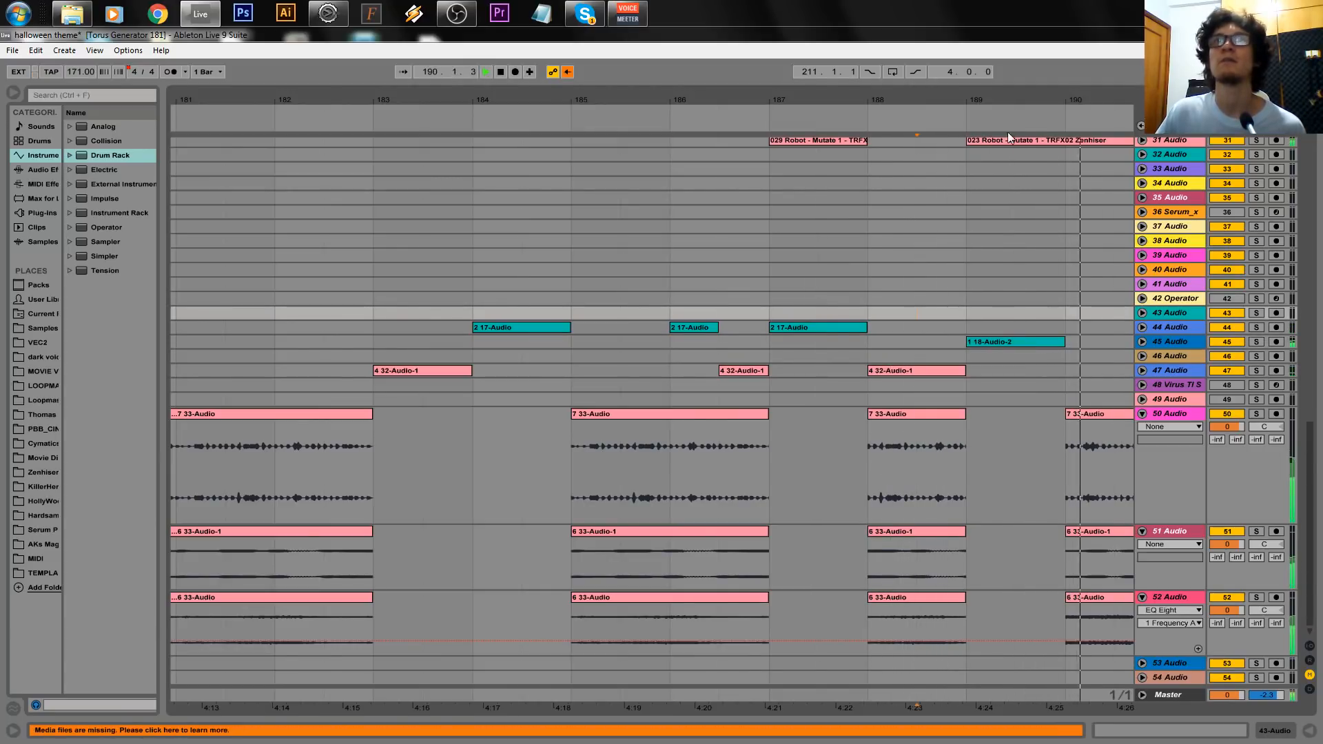
pyautogui.moveTo(771, 100); pyautogui.dragTo(702, 97)
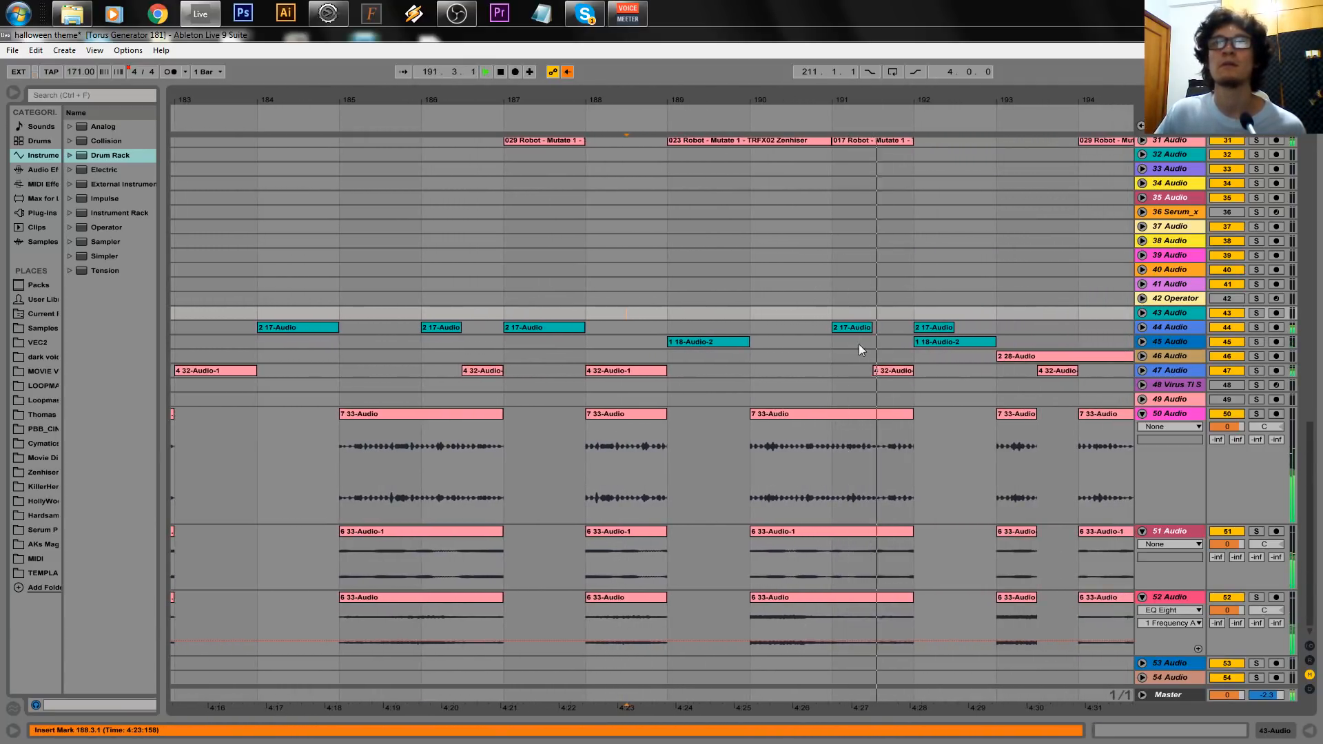
pyautogui.press('space')
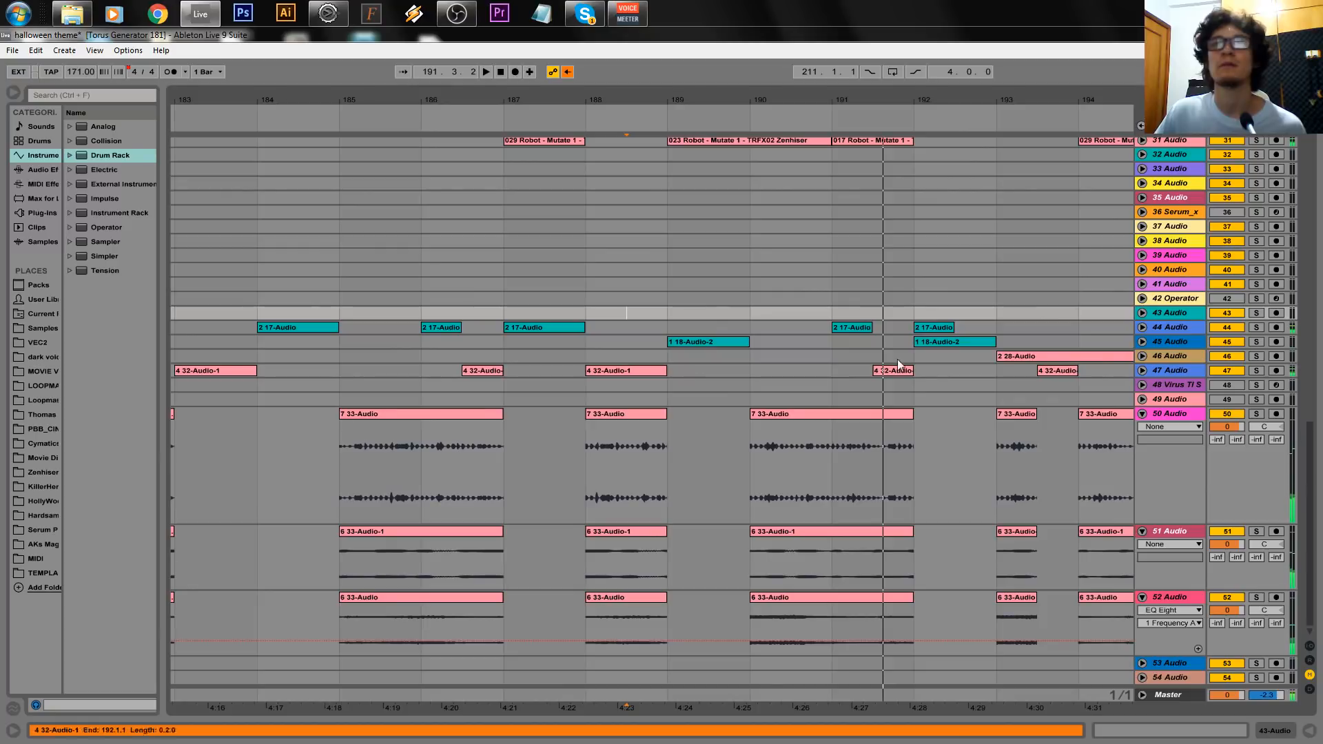
# Audition the overlapping bar 192 clips on tracks 44 and 45 Audio, soloing 45 Audio, then unsolo it and play past bar 193.
pyautogui.click(938, 329)
pyautogui.press('space')
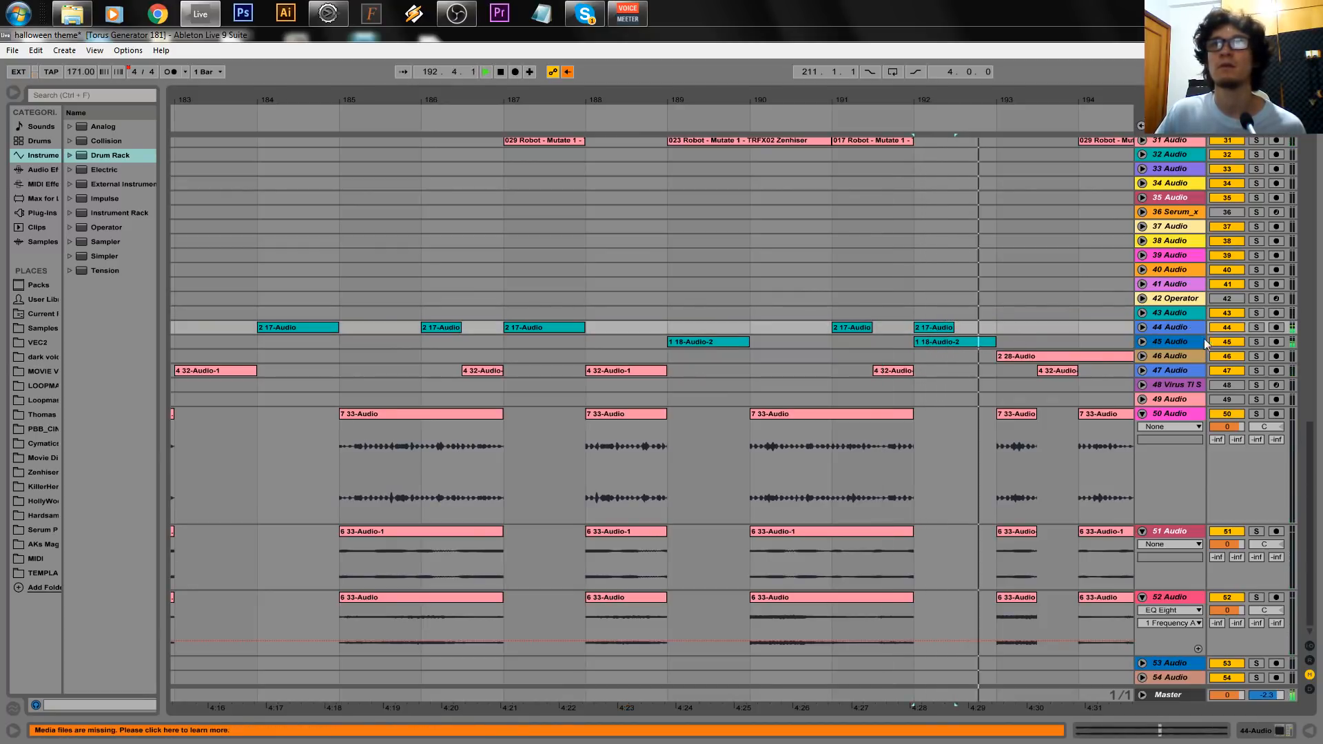
pyautogui.press('space')
pyautogui.click(1261, 347)
pyautogui.click(1257, 344)
pyautogui.press('space')
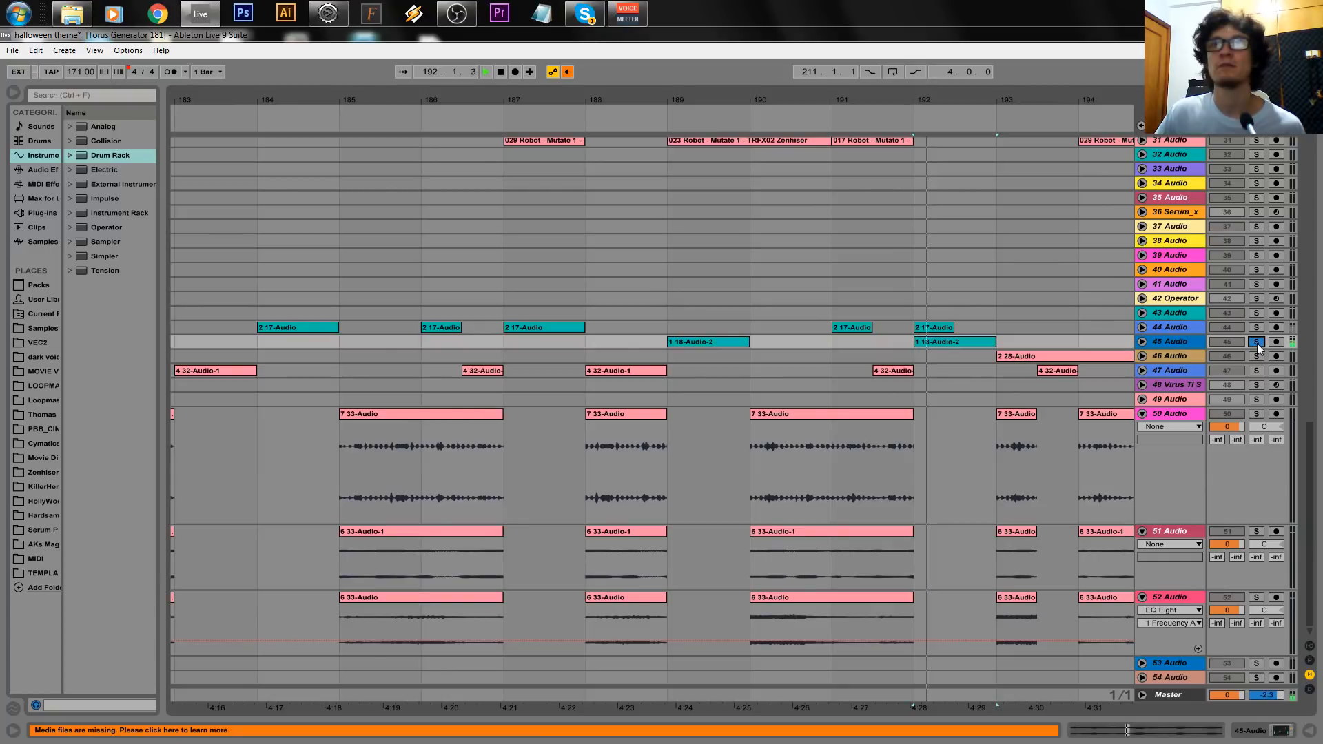
pyautogui.click(1257, 343)
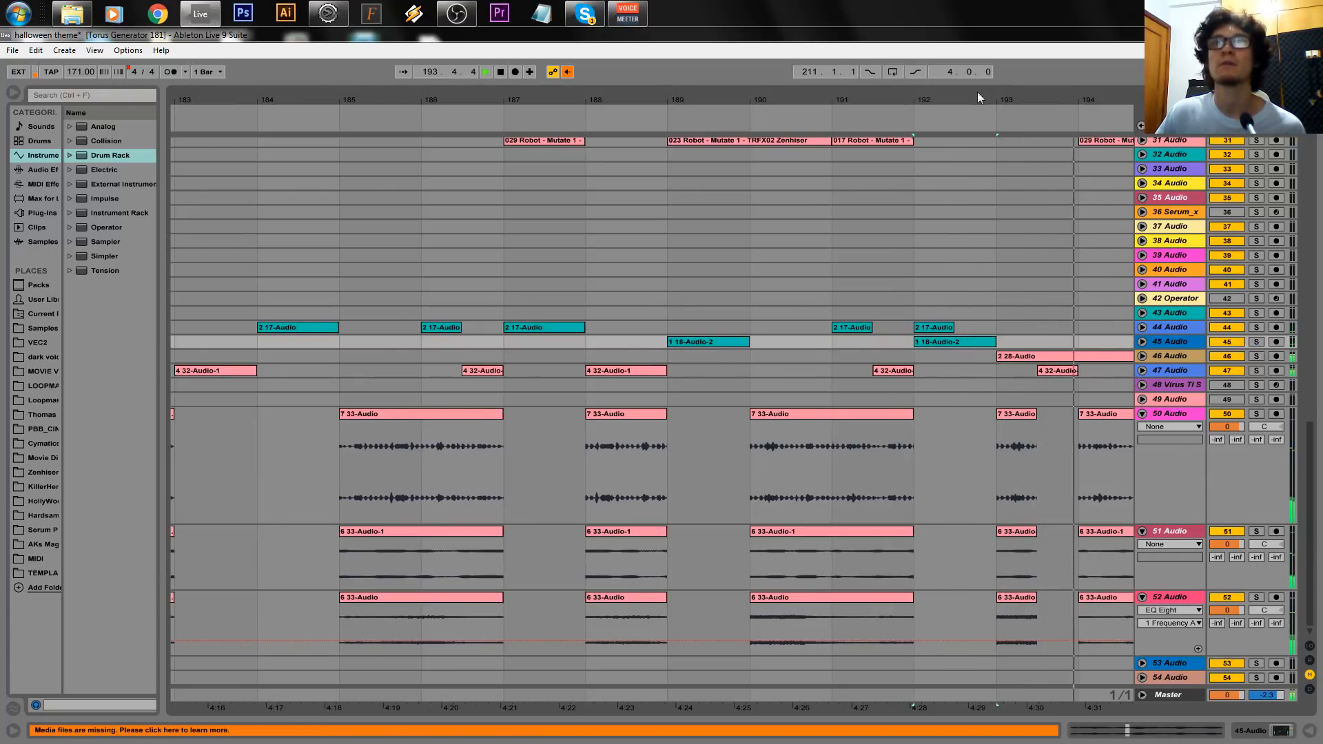
pyautogui.moveTo(908, 101); pyautogui.dragTo(728, 100)
pyautogui.press('space')
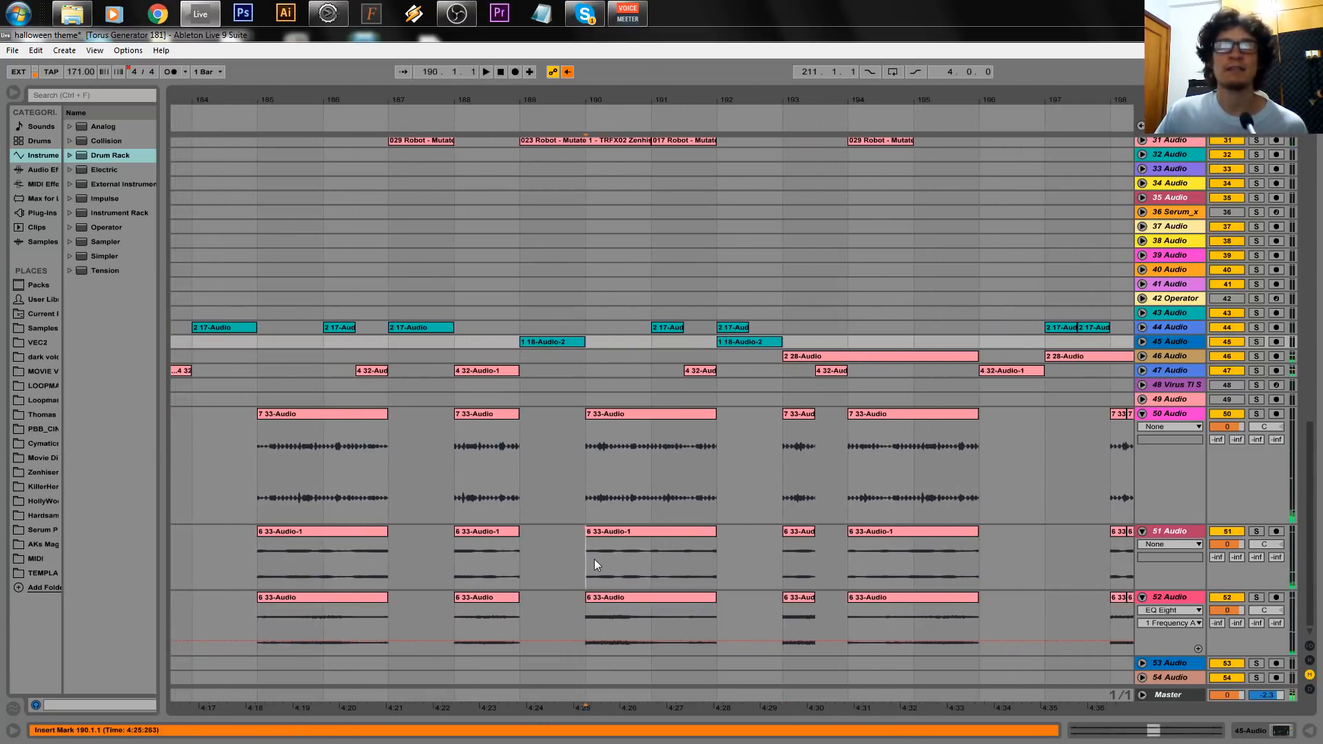
# Mark bar 190 on track 51 Audio and bar 181 on track 50 Audio, and select bars 185 to 187 on track 50.
pyautogui.click(594, 560)
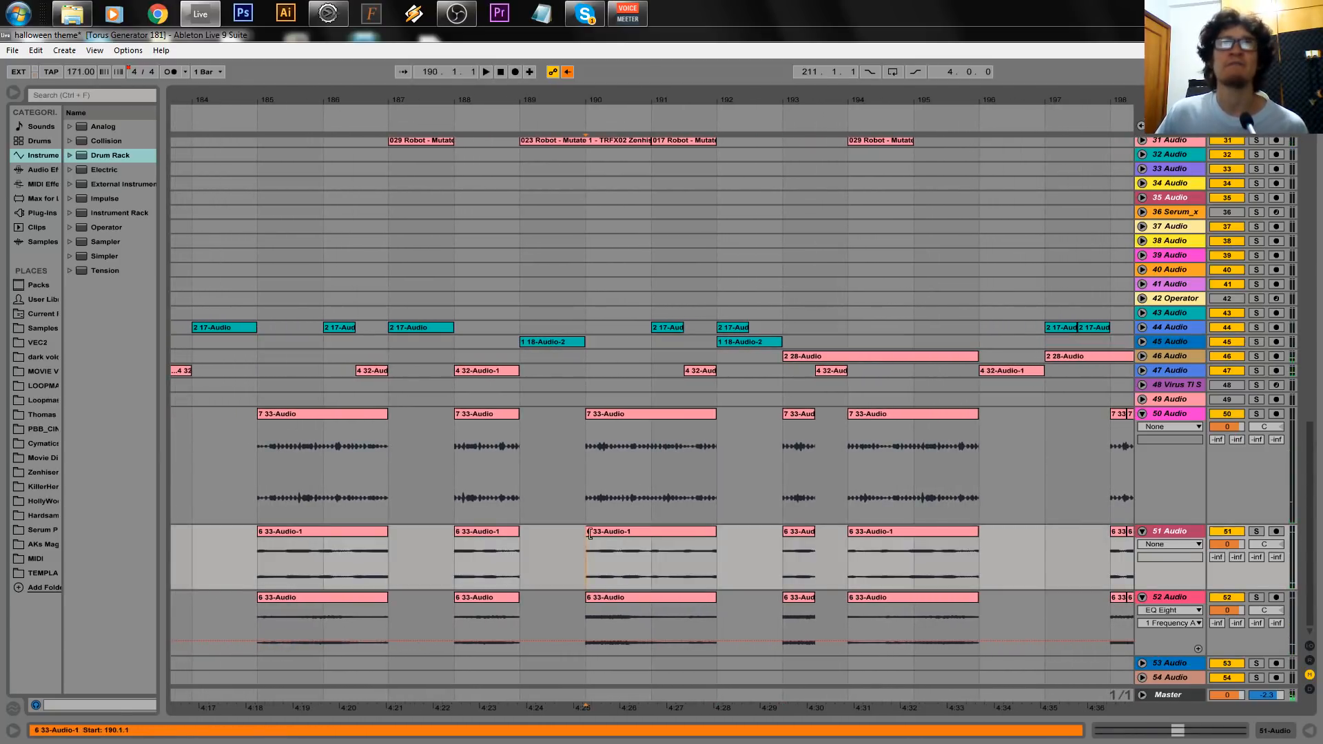
pyautogui.click(590, 494)
pyautogui.moveTo(486, 94); pyautogui.dragTo(672, 74)
pyautogui.click(422, 475)
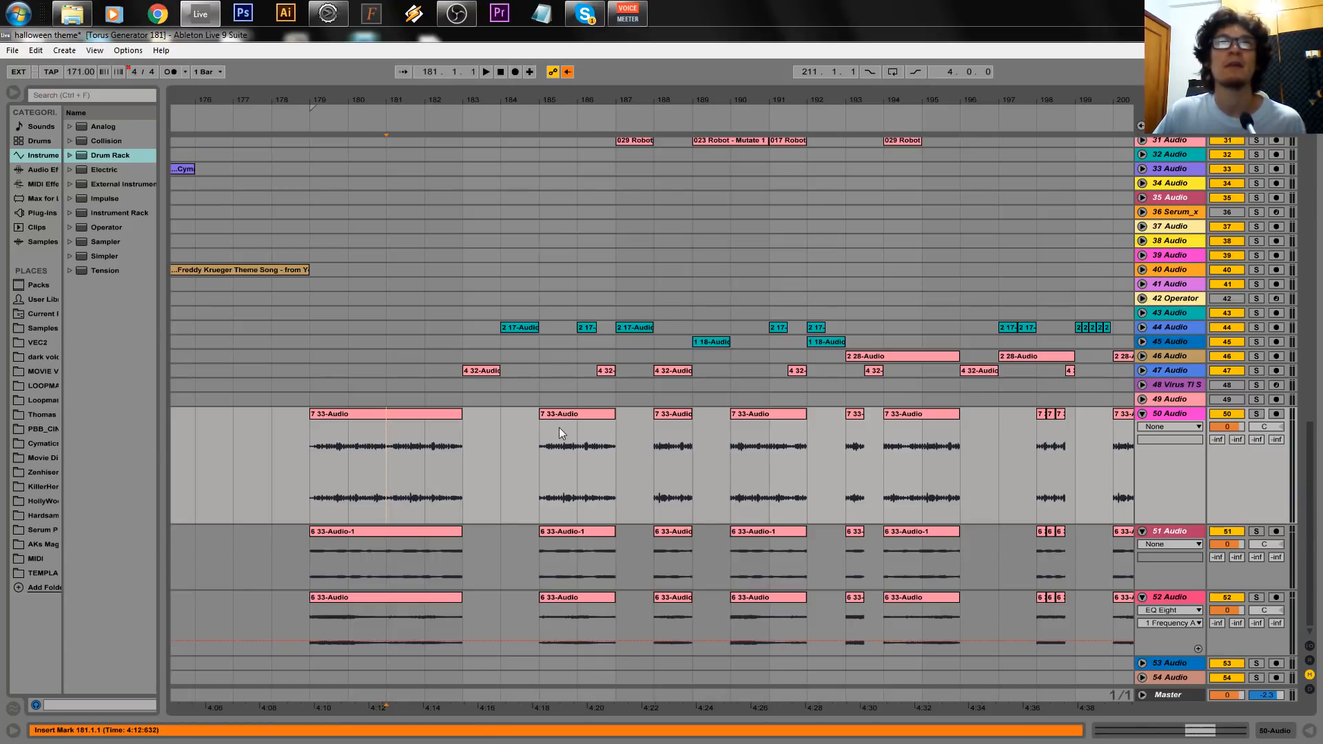
pyautogui.moveTo(547, 448); pyautogui.dragTo(612, 449)
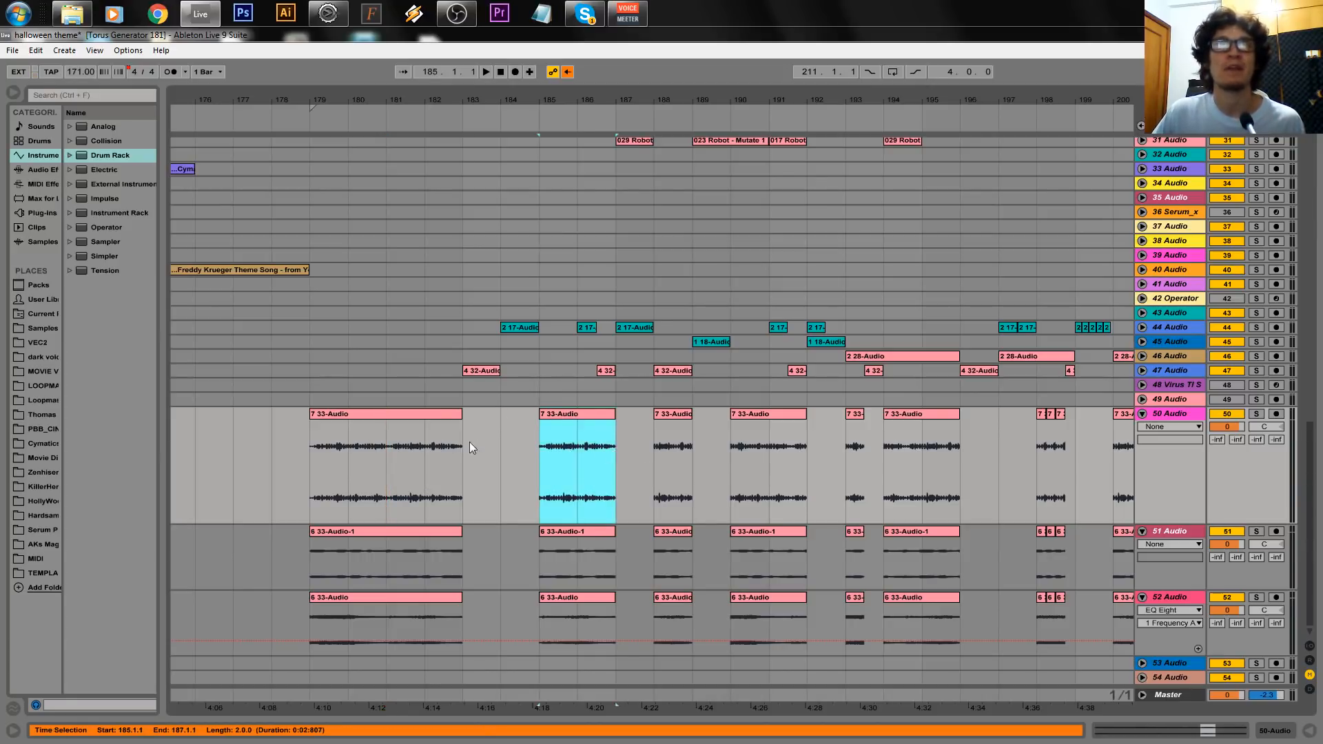
pyautogui.moveTo(382, 465)
pyautogui.mouseDown()
pyautogui.moveTo(456, 461)
pyautogui.moveTo(508, 537)
pyautogui.mouseUp()
pyautogui.click(486, 462)
# Move the insert marker to bar 182 on track 50 Audio and play the full arrangement to bar 191.
pyautogui.click(407, 475)
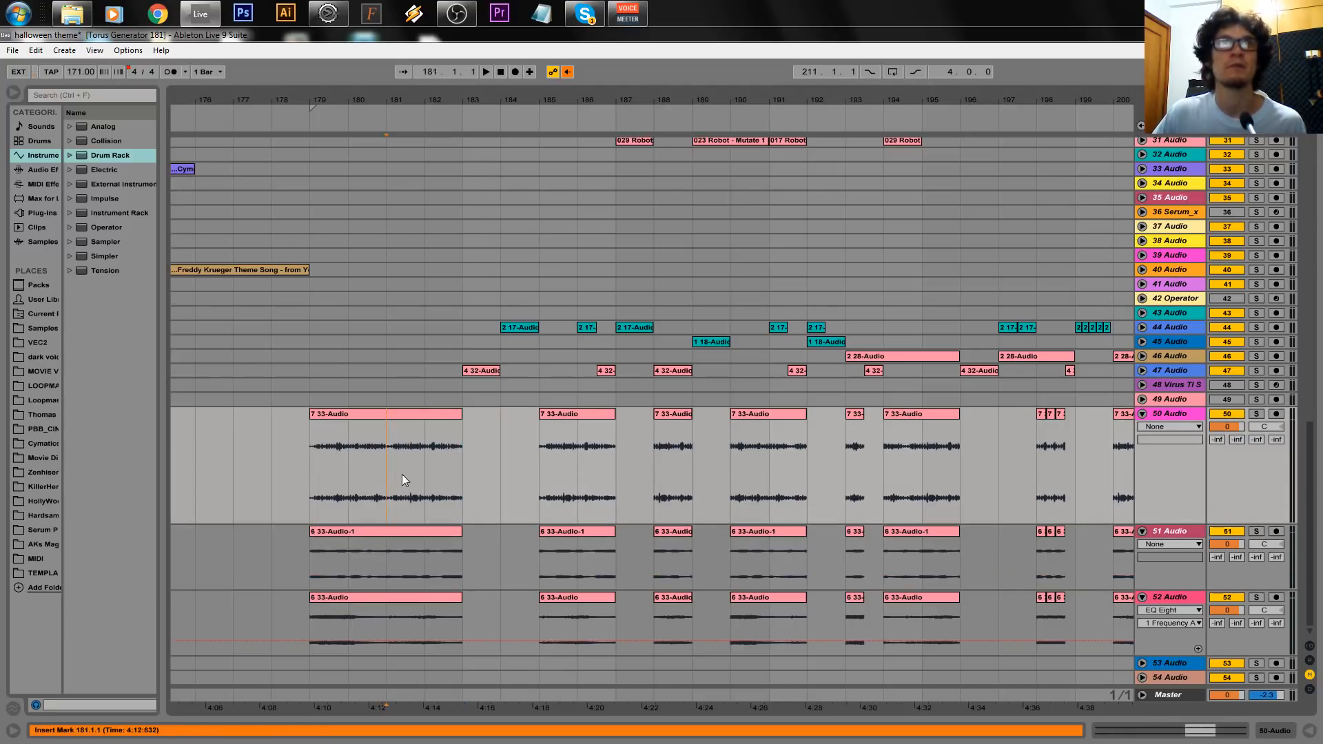
pyautogui.press('space')
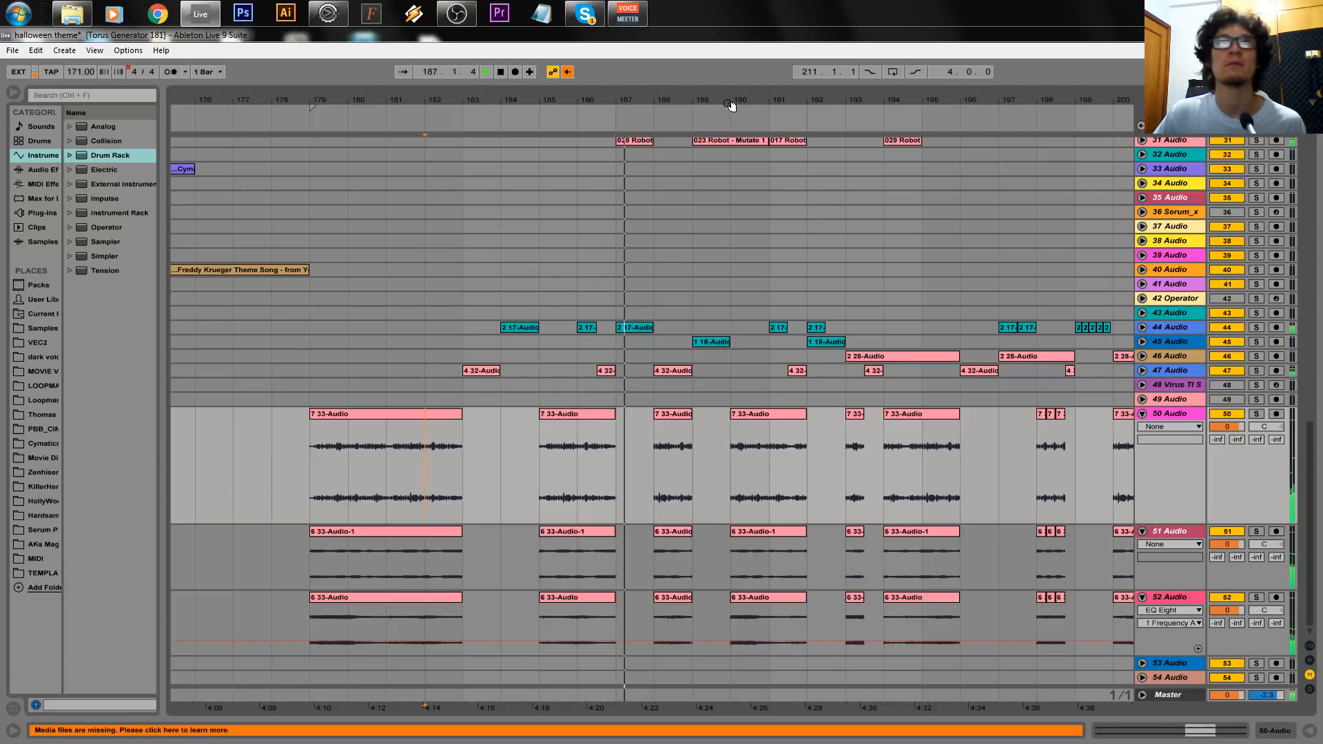
pyautogui.moveTo(717, 100); pyautogui.dragTo(582, 104)
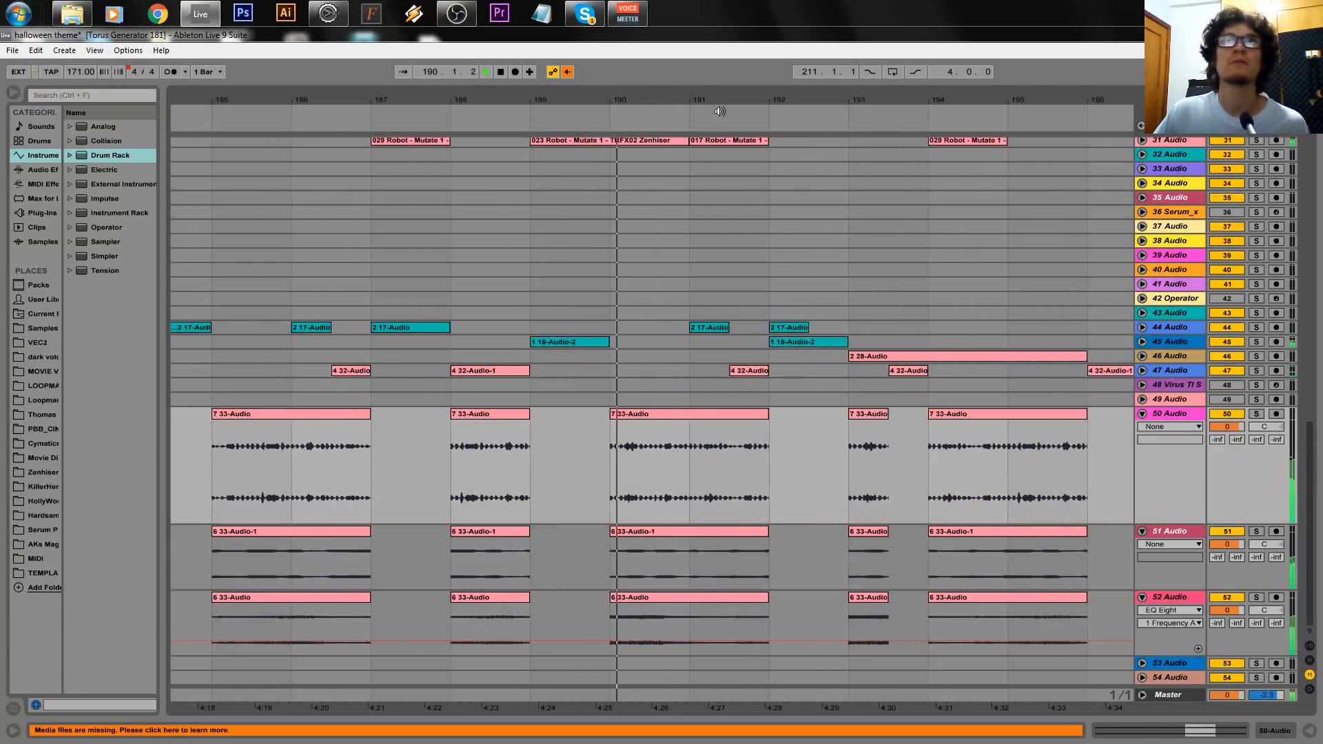
pyautogui.moveTo(732, 107); pyautogui.dragTo(732, 122)
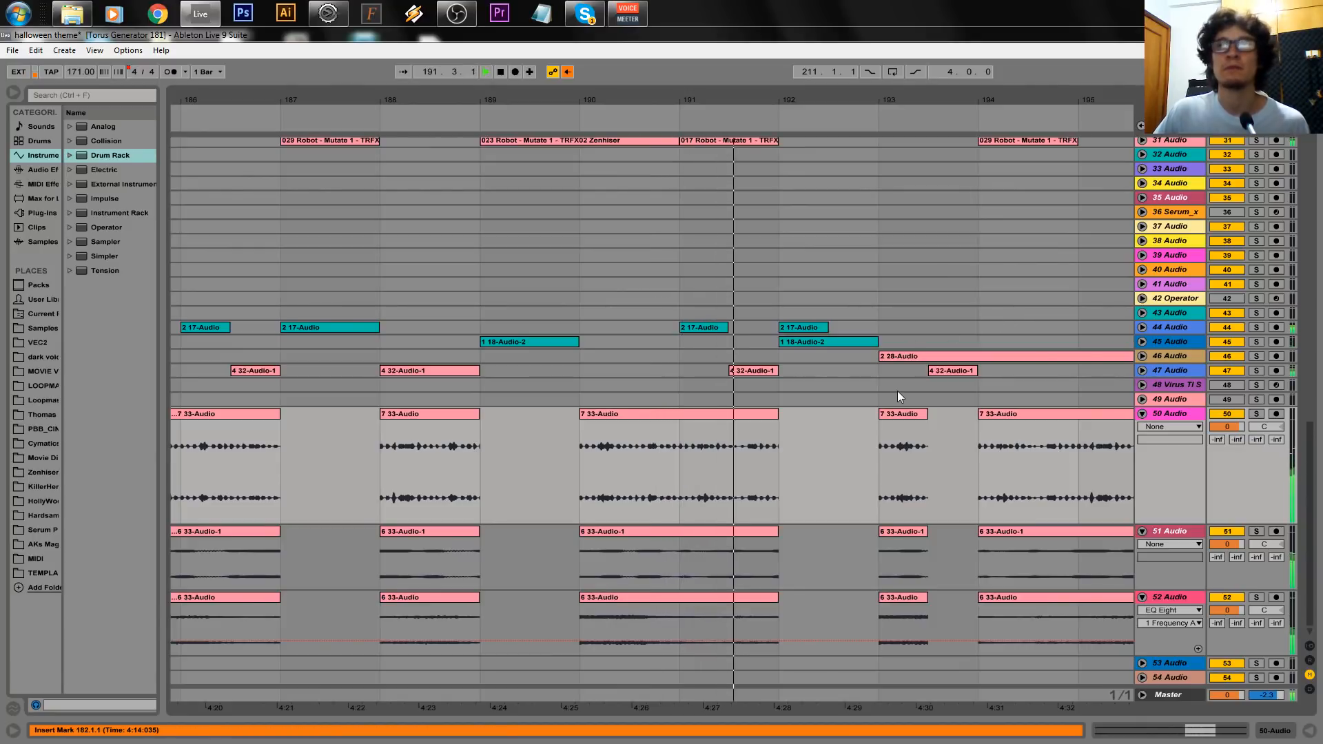
pyautogui.press('space')
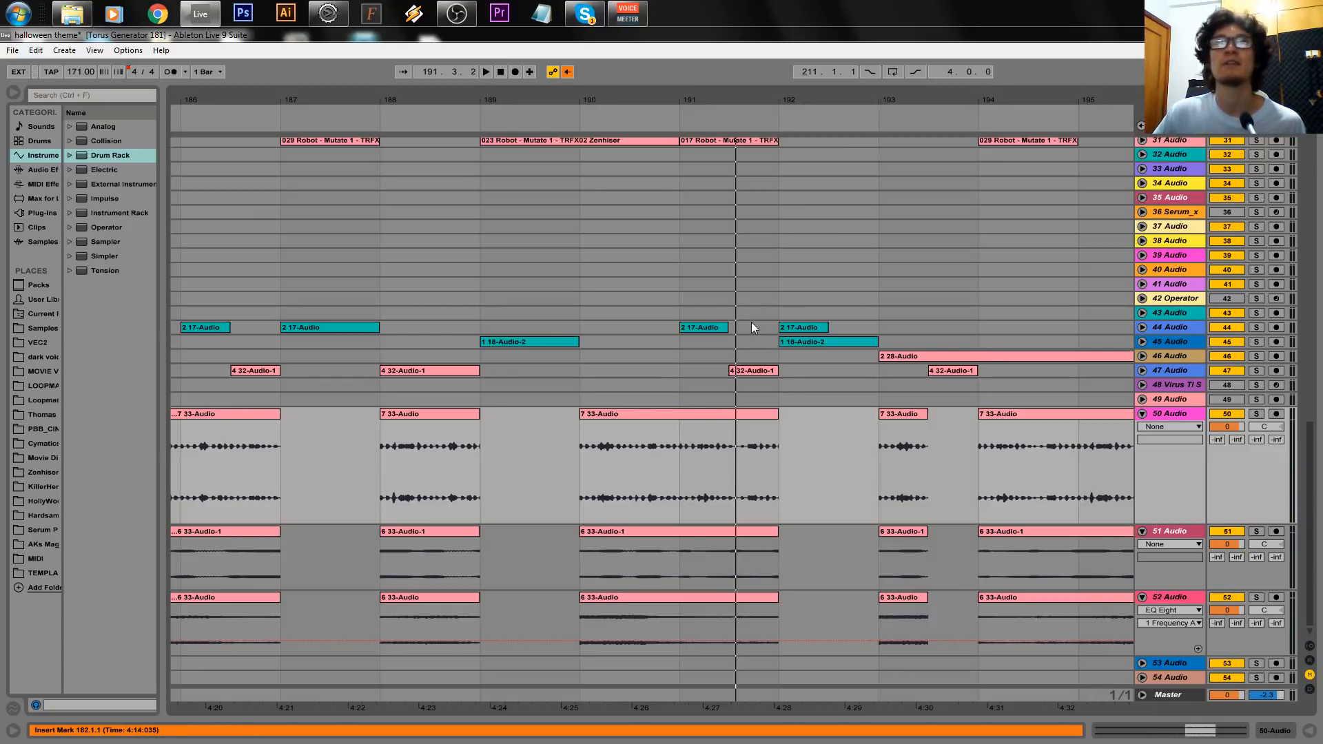
# Switch to the Narrow adaptive grid and check how its divisions adapt across zoom levels.
pyautogui.rightClick(758, 306)
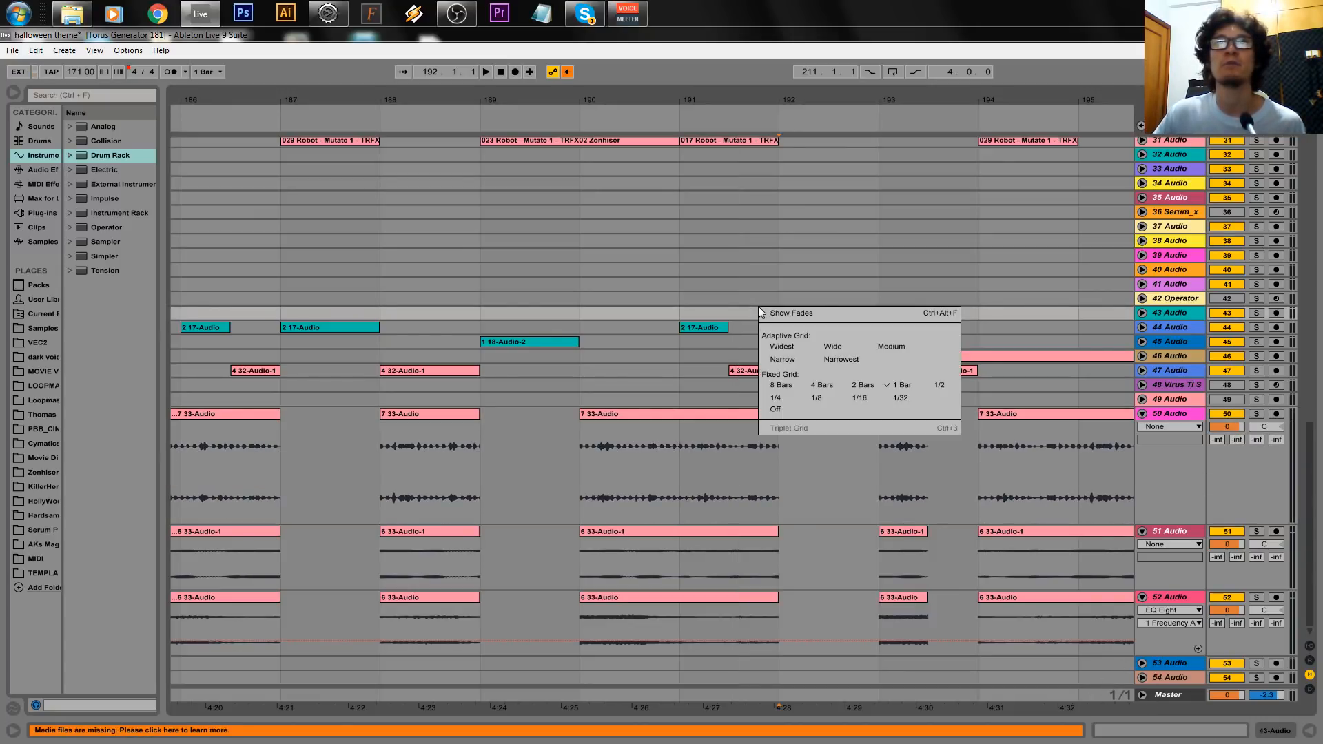
pyautogui.click(782, 359)
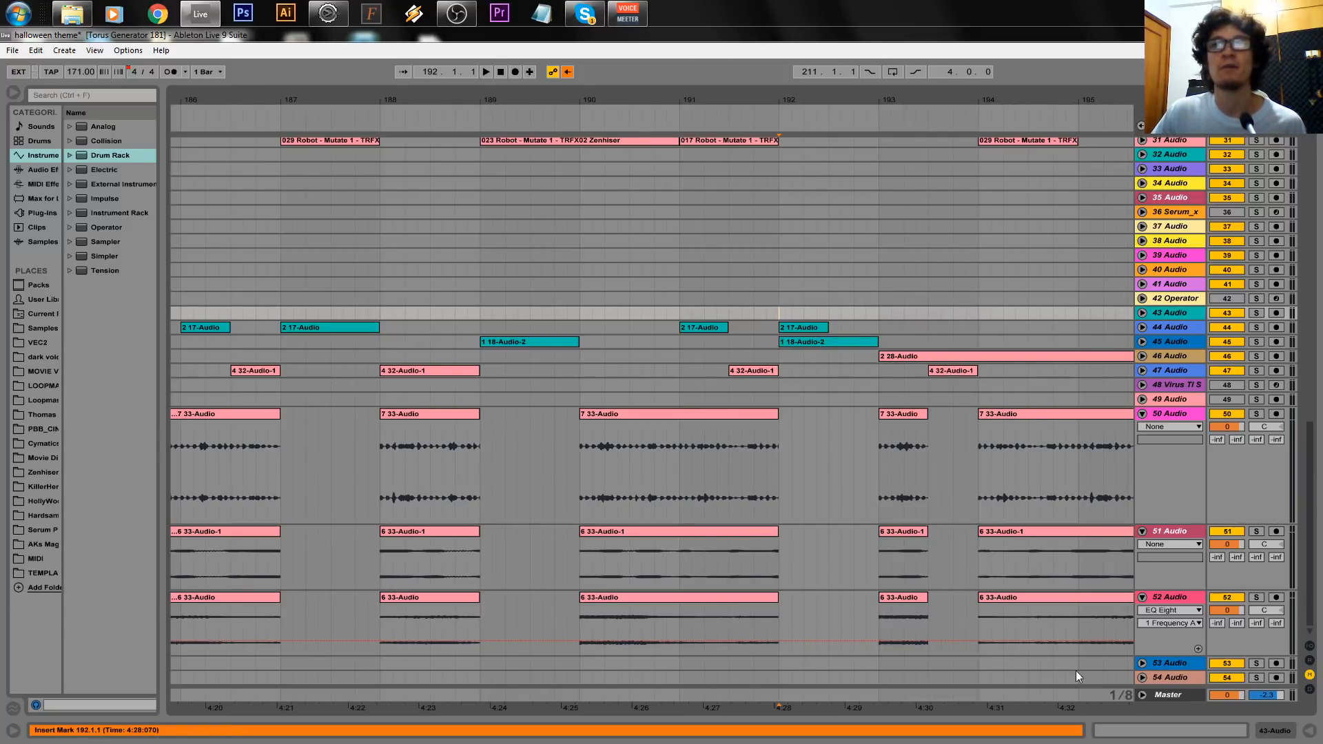
pyautogui.moveTo(754, 102)
pyautogui.mouseDown()
pyautogui.moveTo(754, 17)
pyautogui.moveTo(751, 158)
pyautogui.mouseUp()
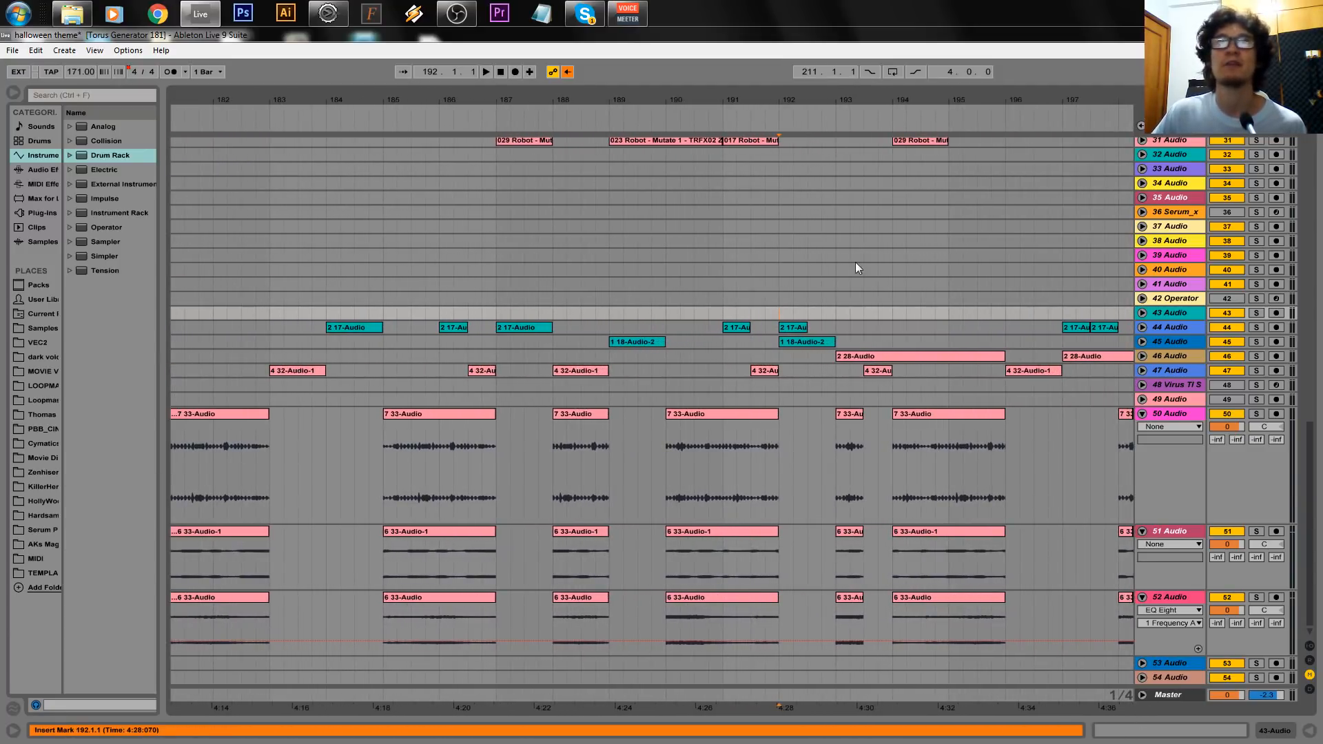
pyautogui.moveTo(782, 105)
pyautogui.mouseDown()
pyautogui.moveTo(782, 138)
pyautogui.moveTo(782, 99)
pyautogui.mouseUp()
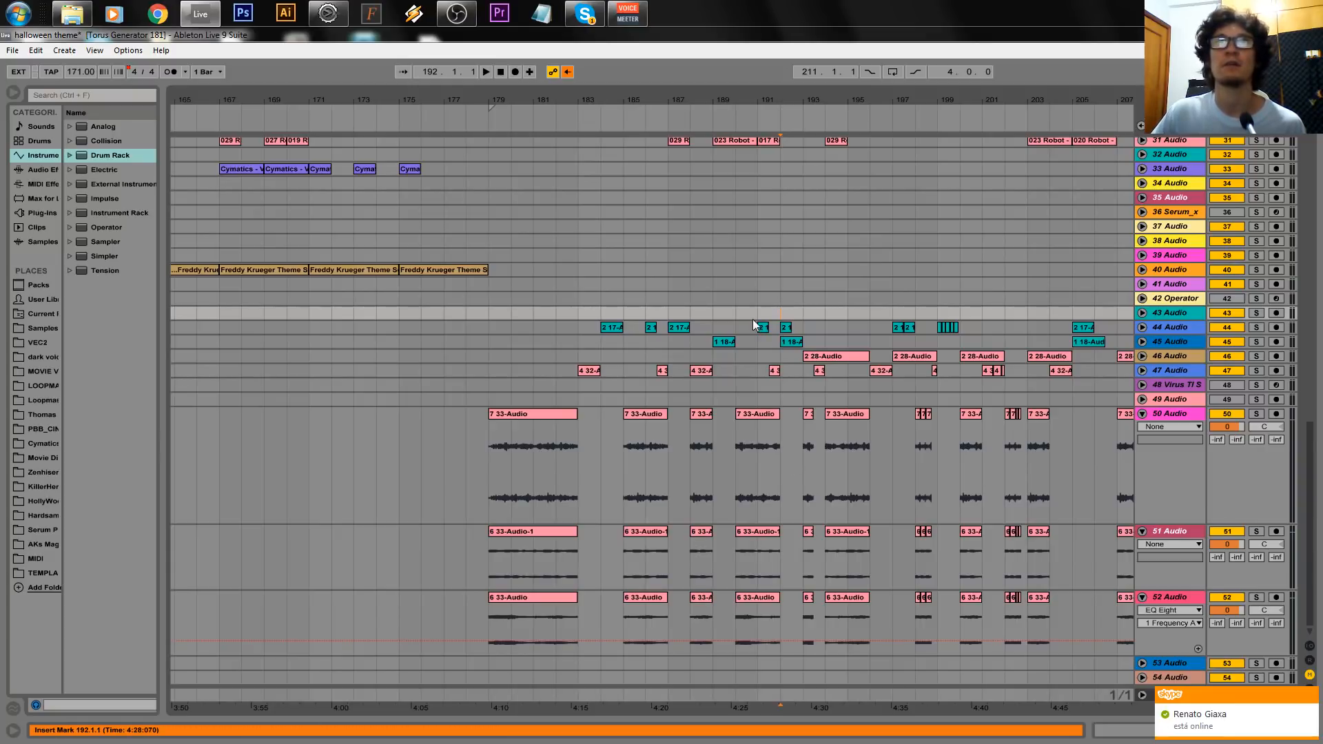
# Select bar 191 and then bar 184 on track 43 Audio, and play from bar 184 to bar 187.
pyautogui.moveTo(757, 313); pyautogui.dragTo(775, 309)
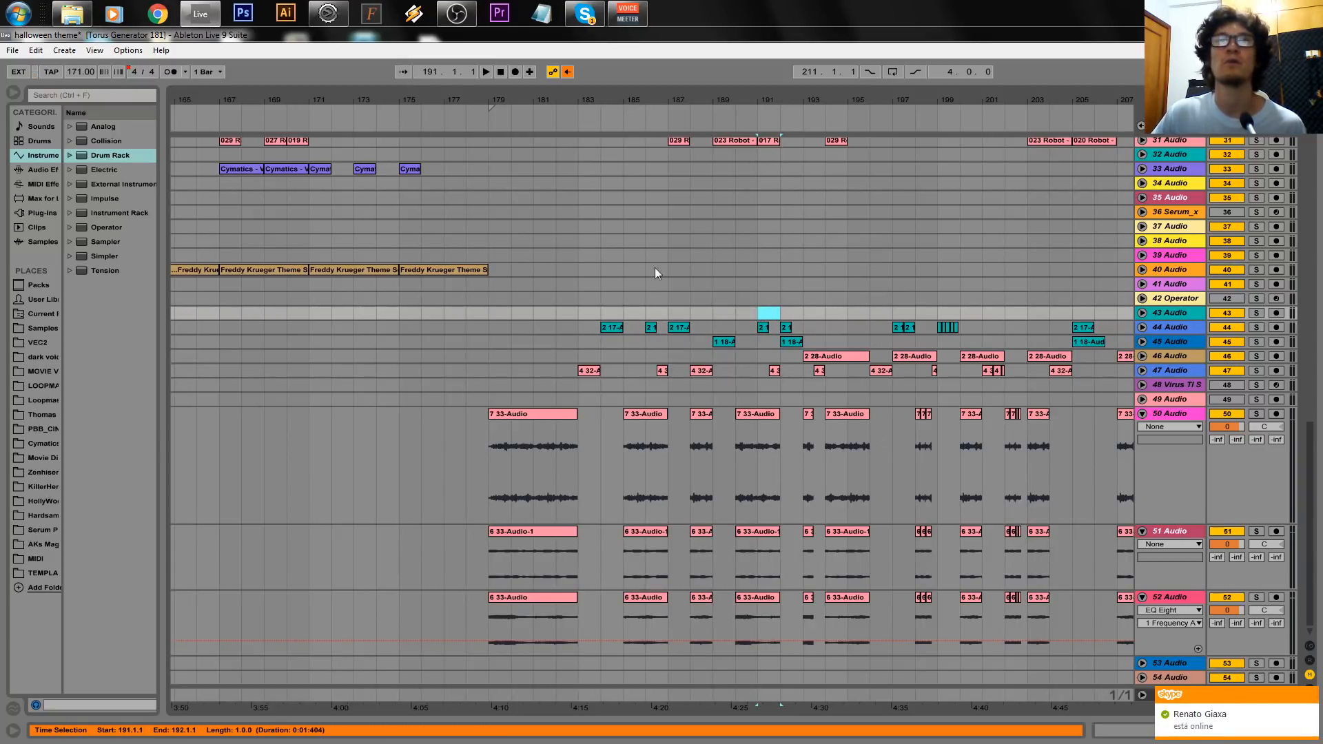
pyautogui.moveTo(604, 314); pyautogui.dragTo(620, 318)
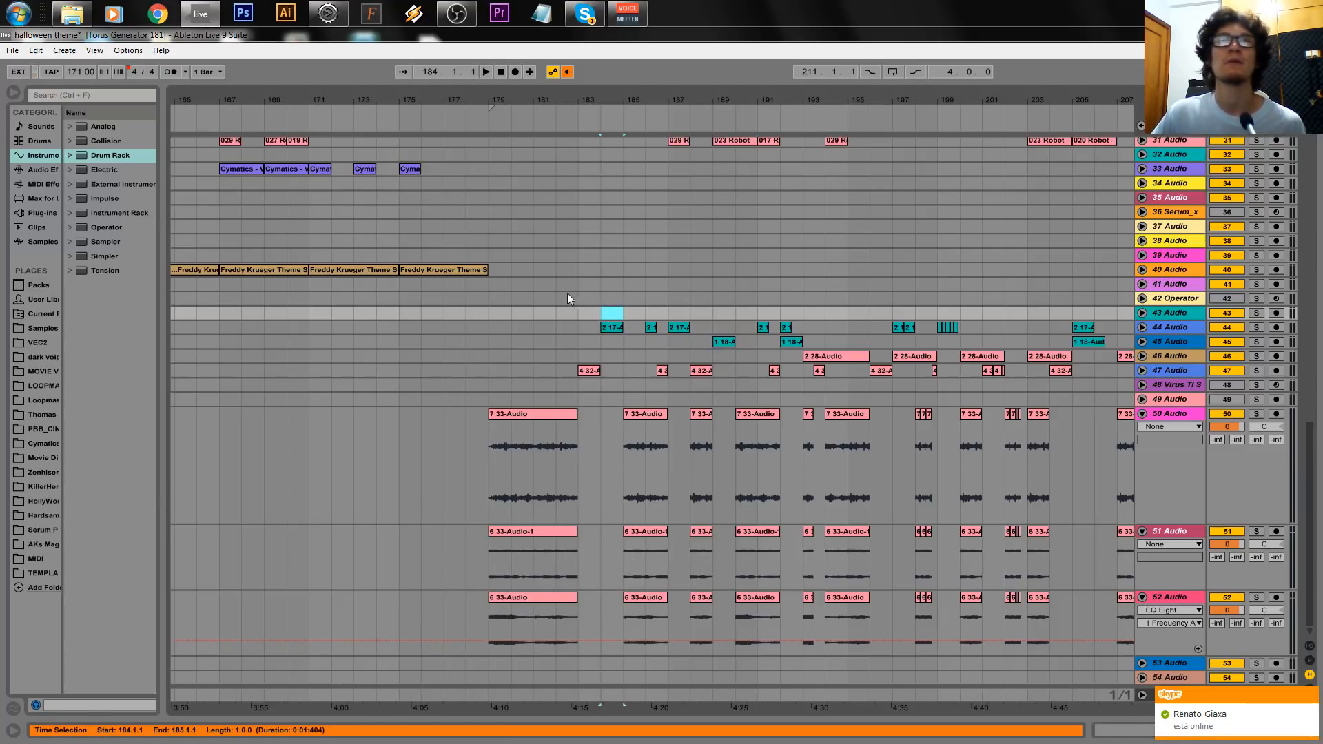
pyautogui.press('space')
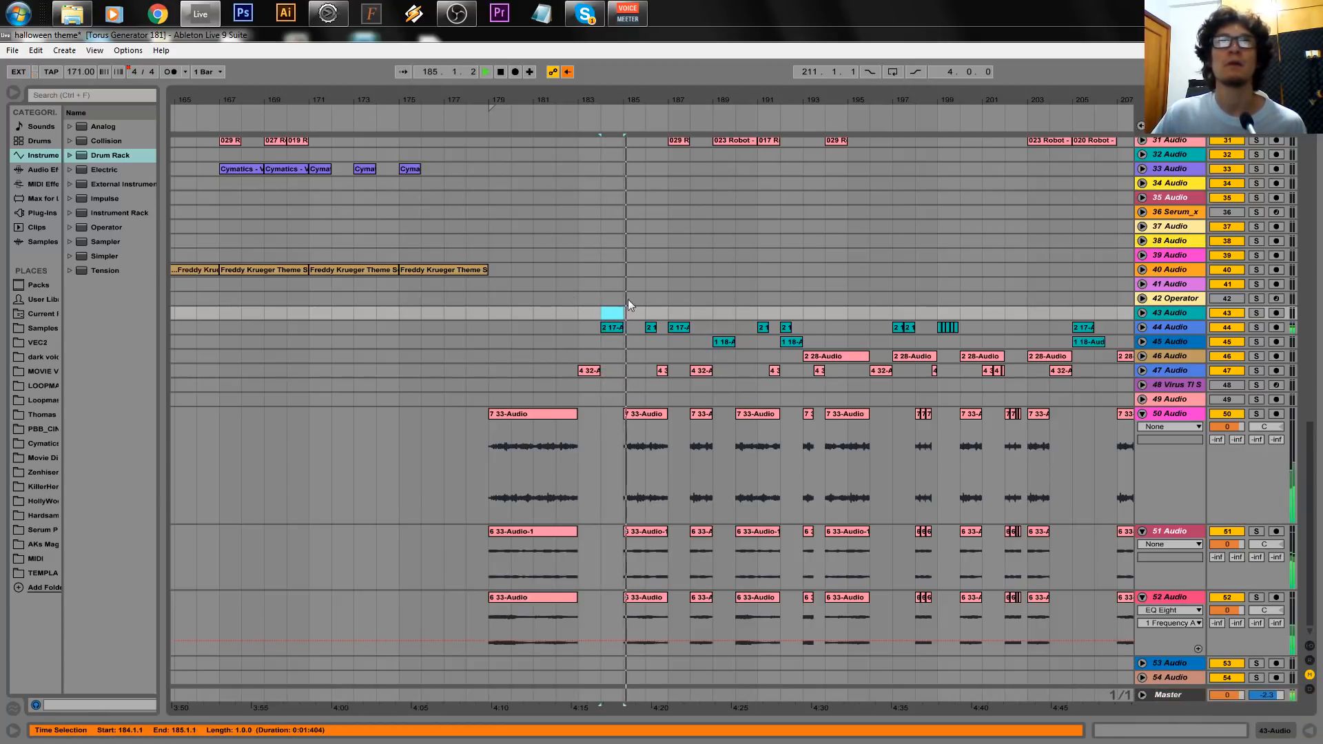
pyautogui.moveTo(629, 102); pyautogui.dragTo(603, 171)
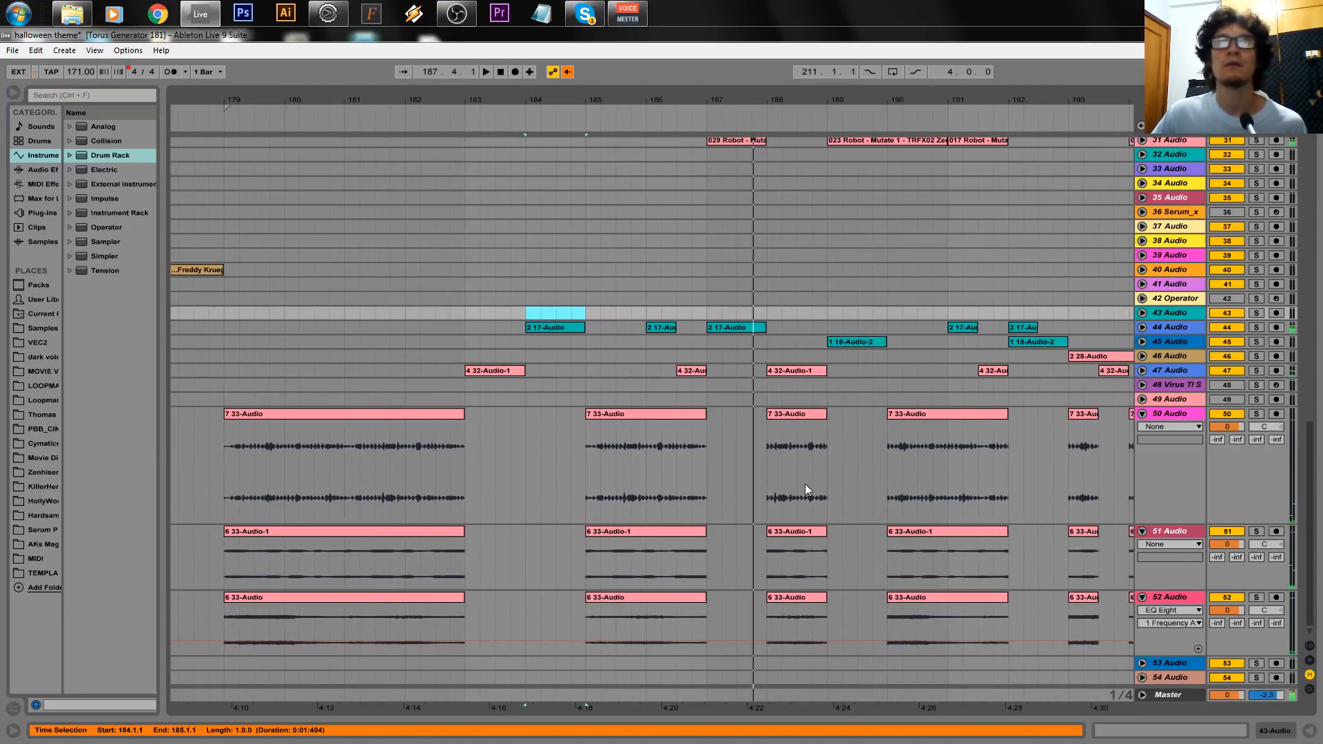
pyautogui.press('space')
# Select beat ranges within bars 187 and 188 on several tracks, ending with the whole of bar 187 on track 43 Audio.
pyautogui.click(764, 328)
pyautogui.moveTo(777, 332); pyautogui.dragTo(766, 331)
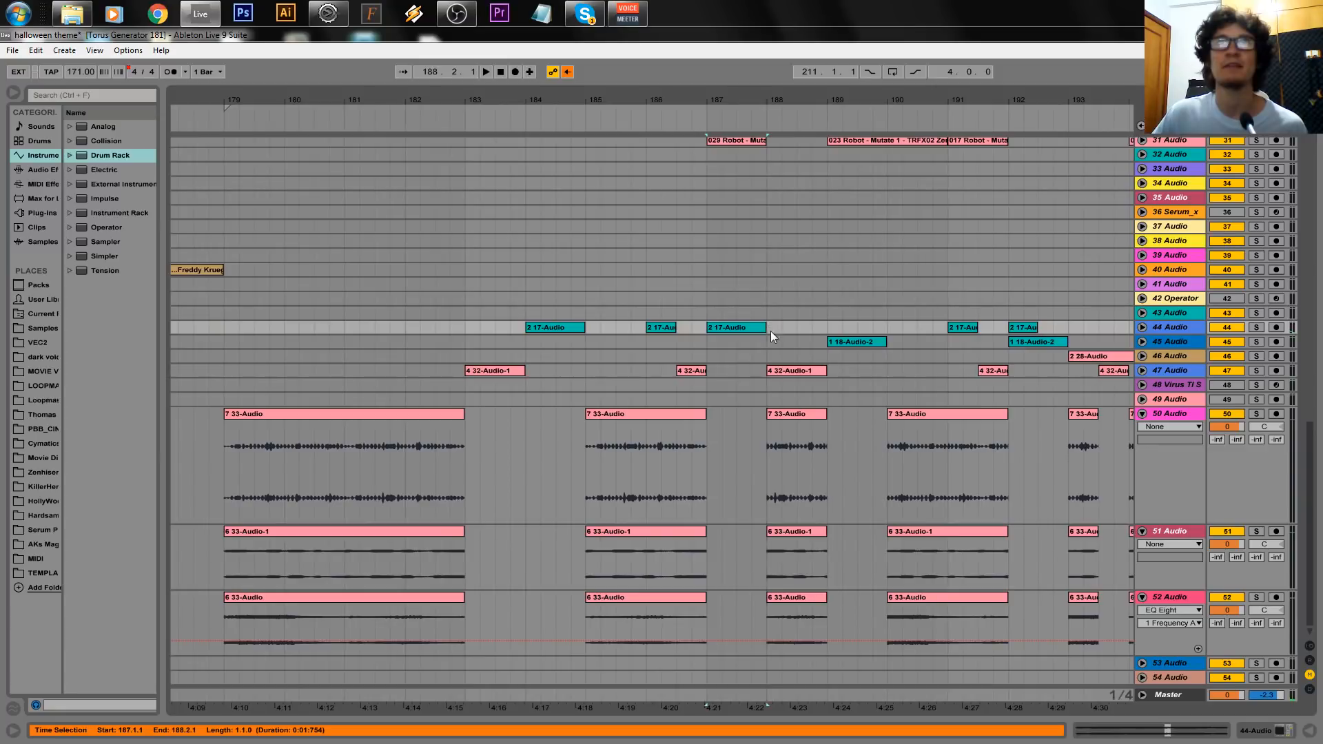
pyautogui.click(763, 383)
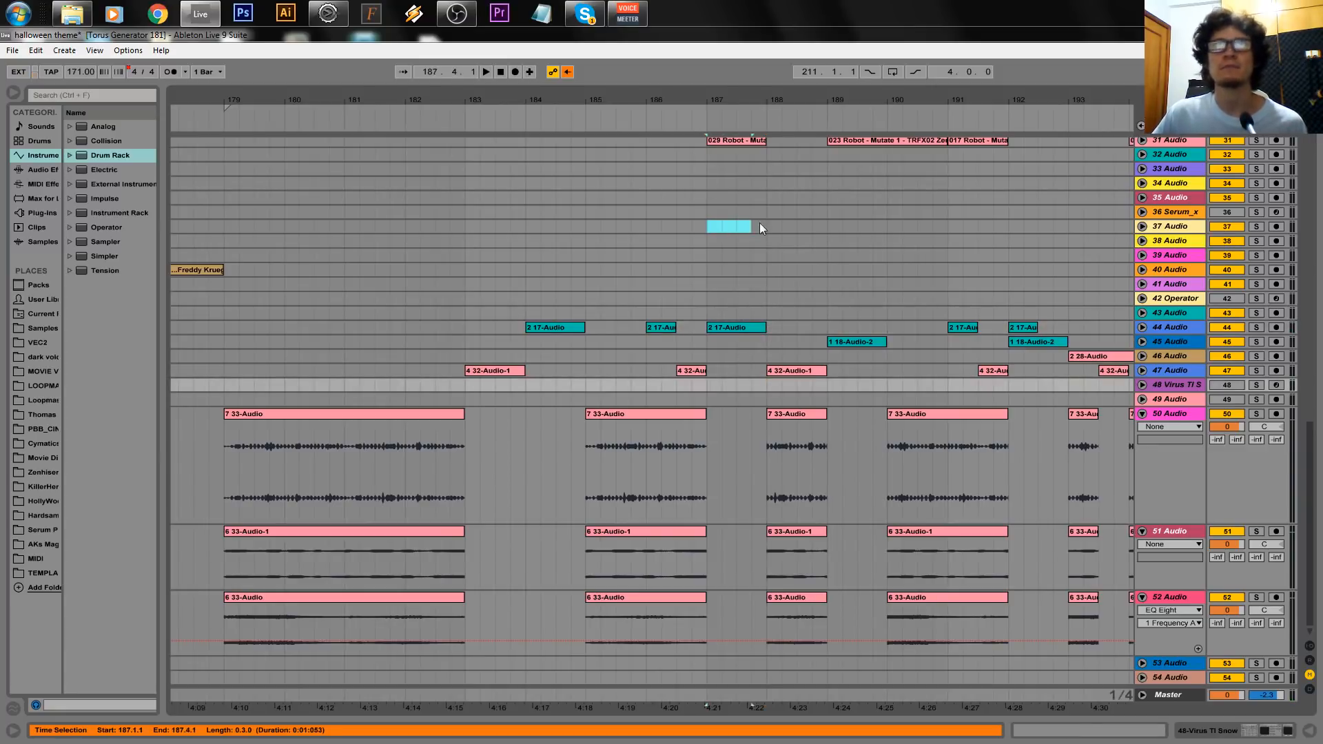
pyautogui.moveTo(759, 222); pyautogui.dragTo(805, 313)
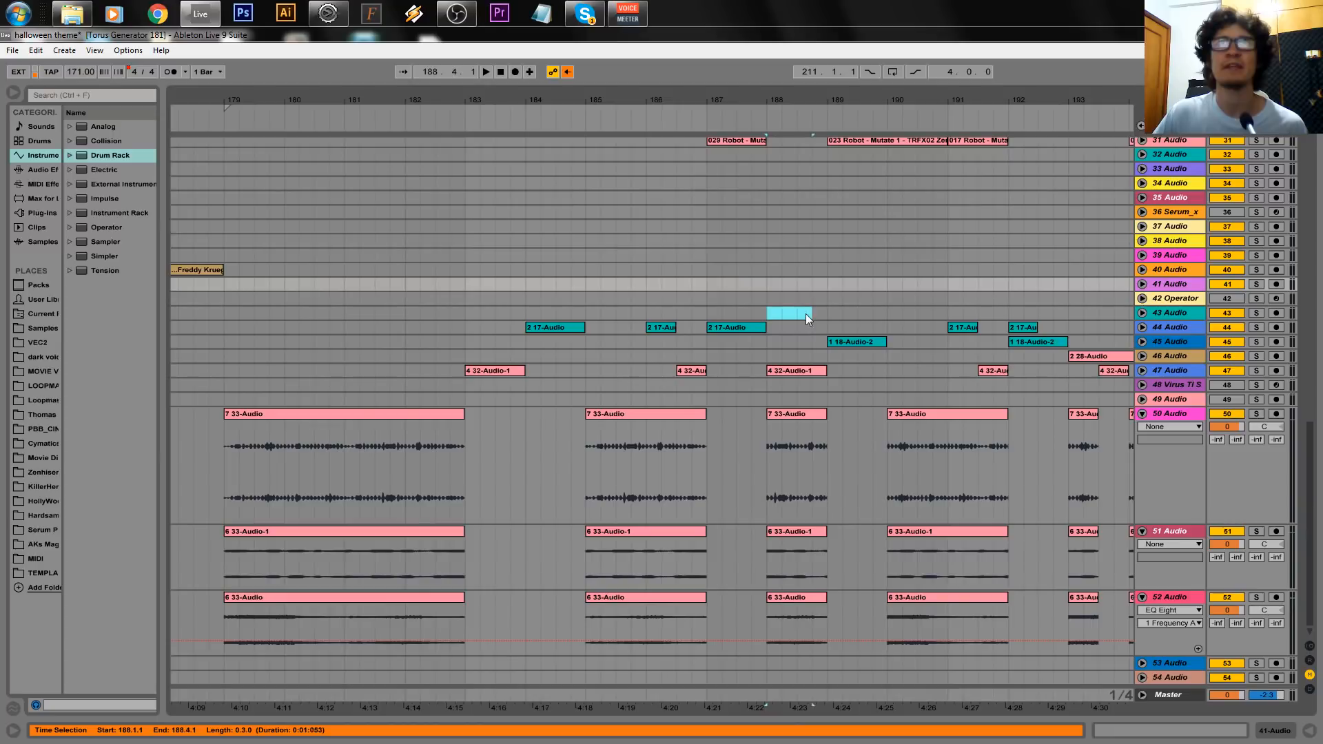
pyautogui.click(767, 255)
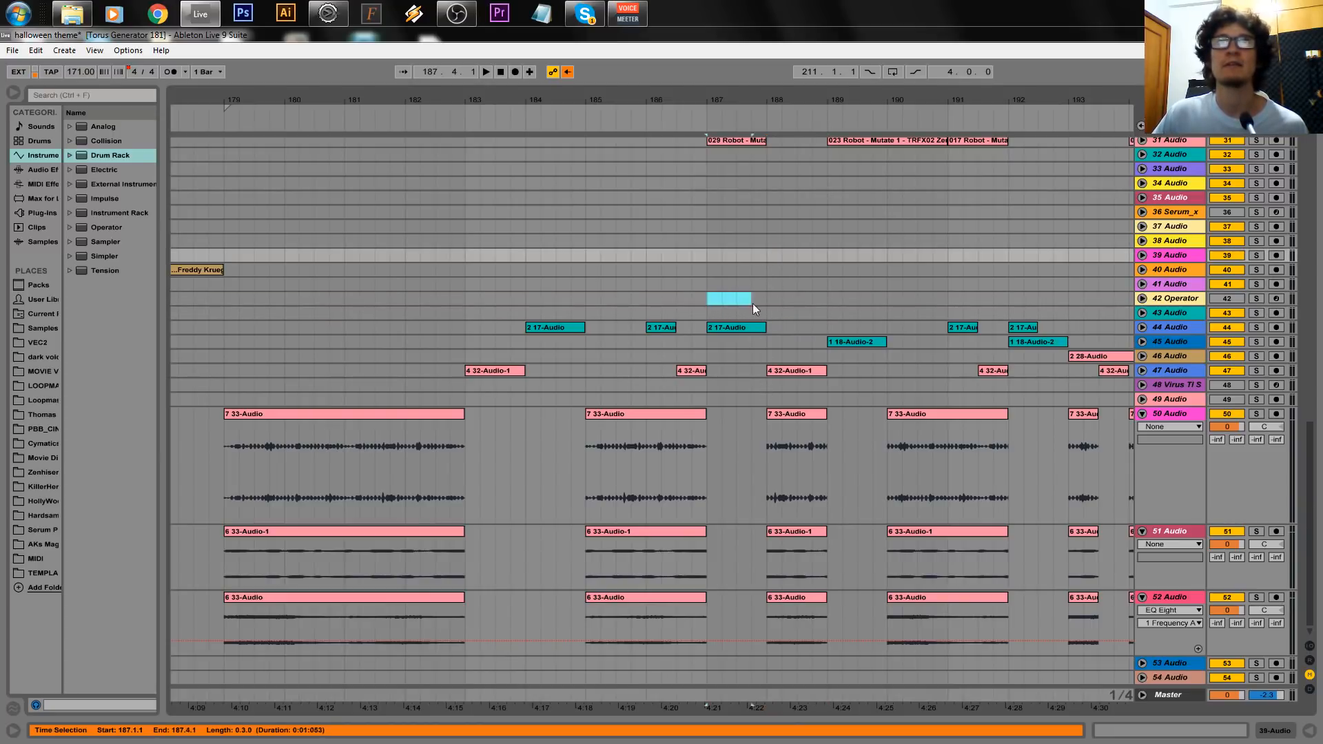
pyautogui.moveTo(710, 314); pyautogui.dragTo(761, 312)
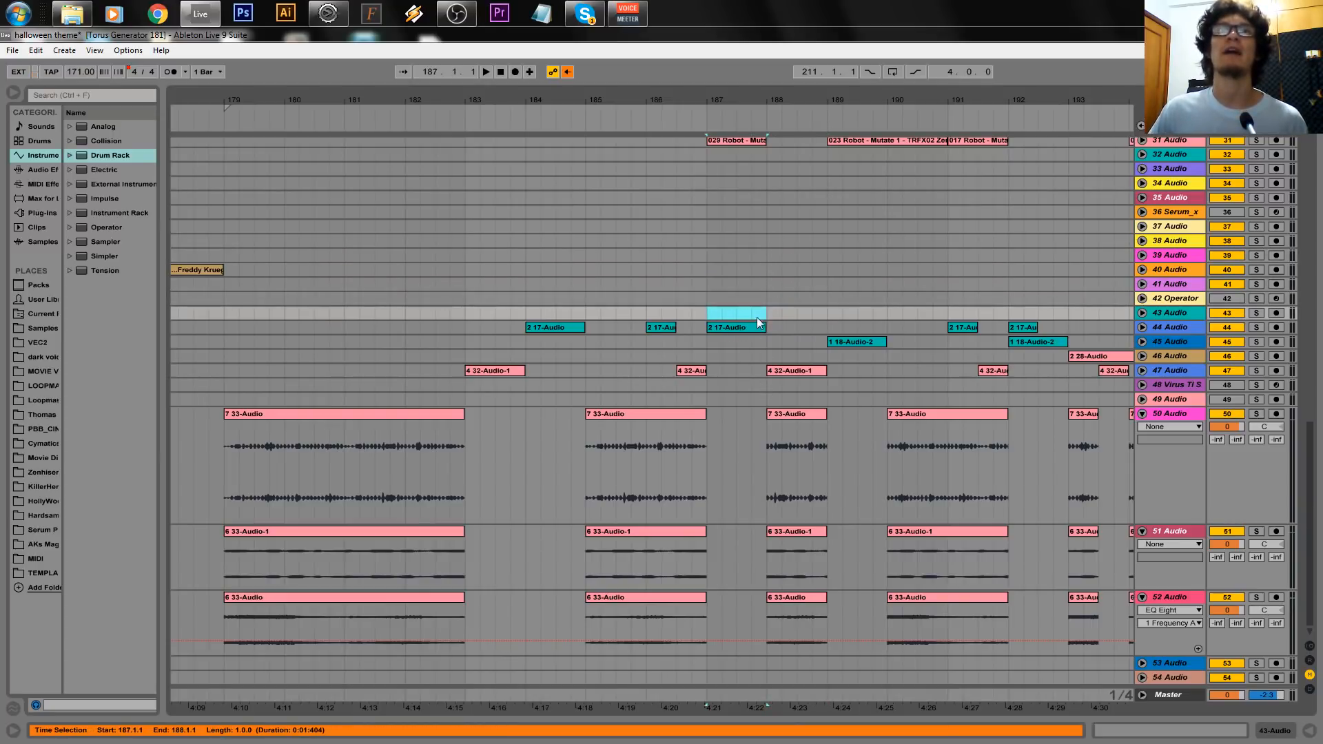
# Unfold track 44 Audio, select bar 187 of its 2 17-Audio clip, and narrow the selection to the first beat.
pyautogui.click(707, 315)
pyautogui.click(721, 329)
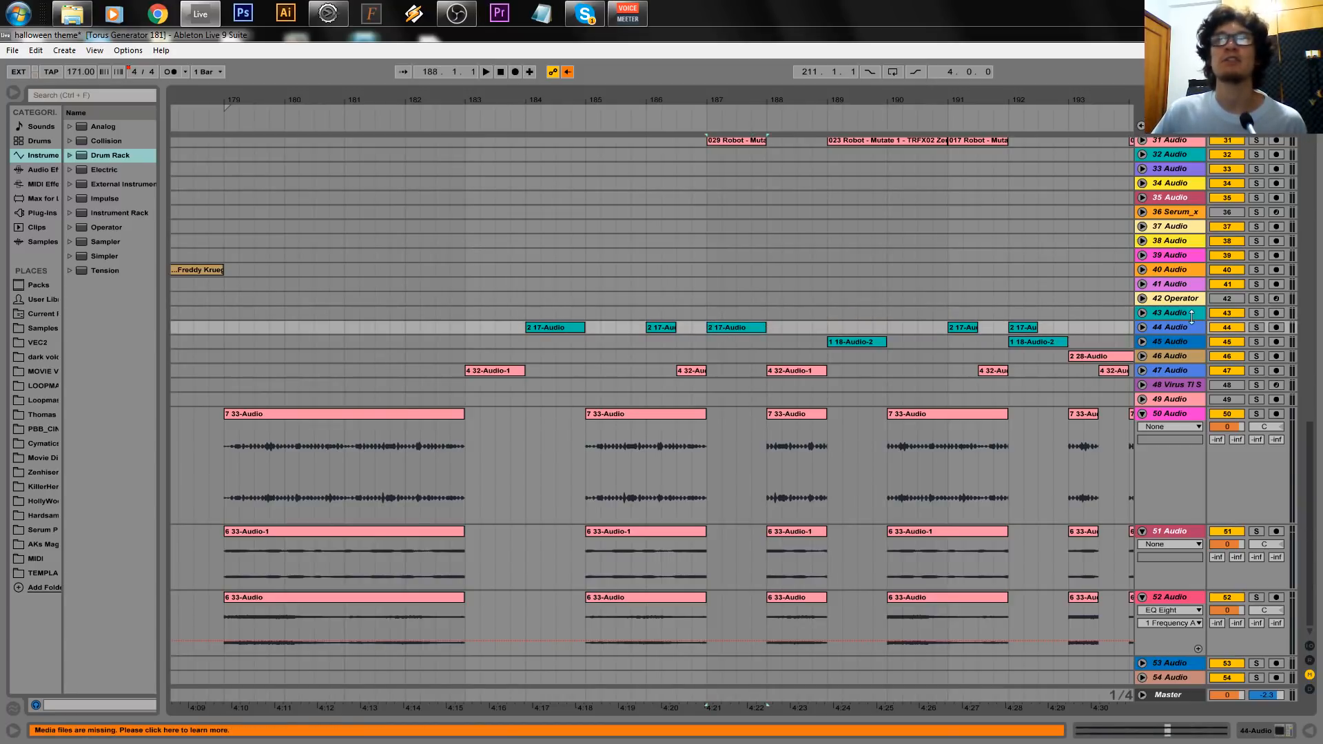
pyautogui.click(1141, 328)
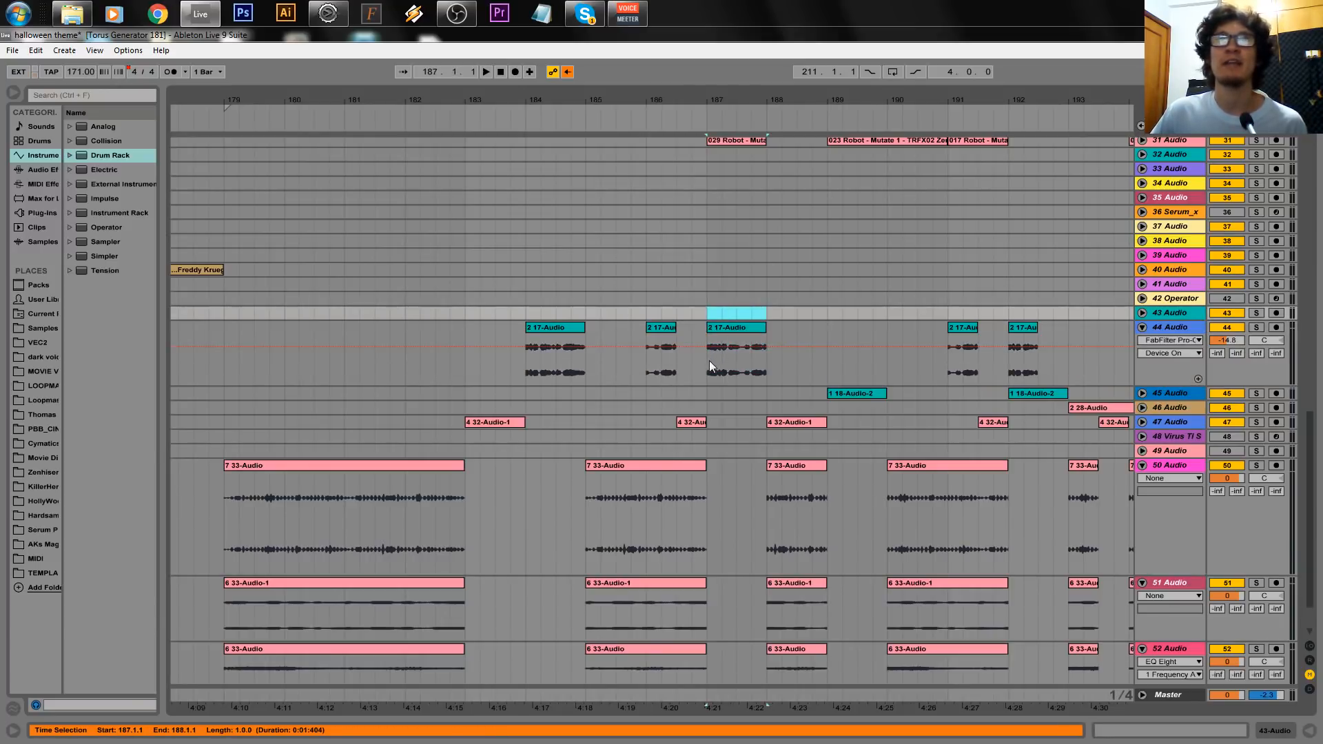
pyautogui.moveTo(709, 361); pyautogui.dragTo(741, 363)
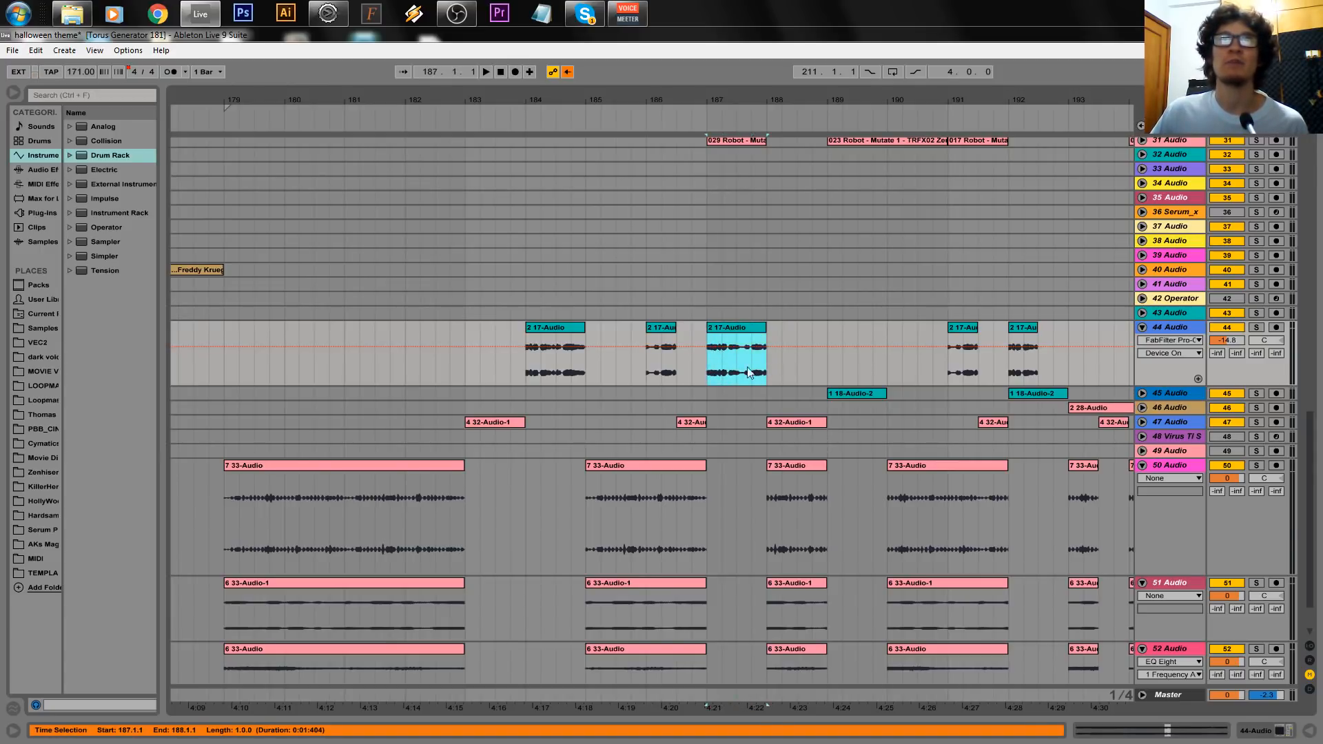
pyautogui.moveTo(716, 368)
pyautogui.mouseDown()
pyautogui.moveTo(765, 367)
pyautogui.moveTo(725, 366)
pyautogui.mouseUp()
pyautogui.press('space')
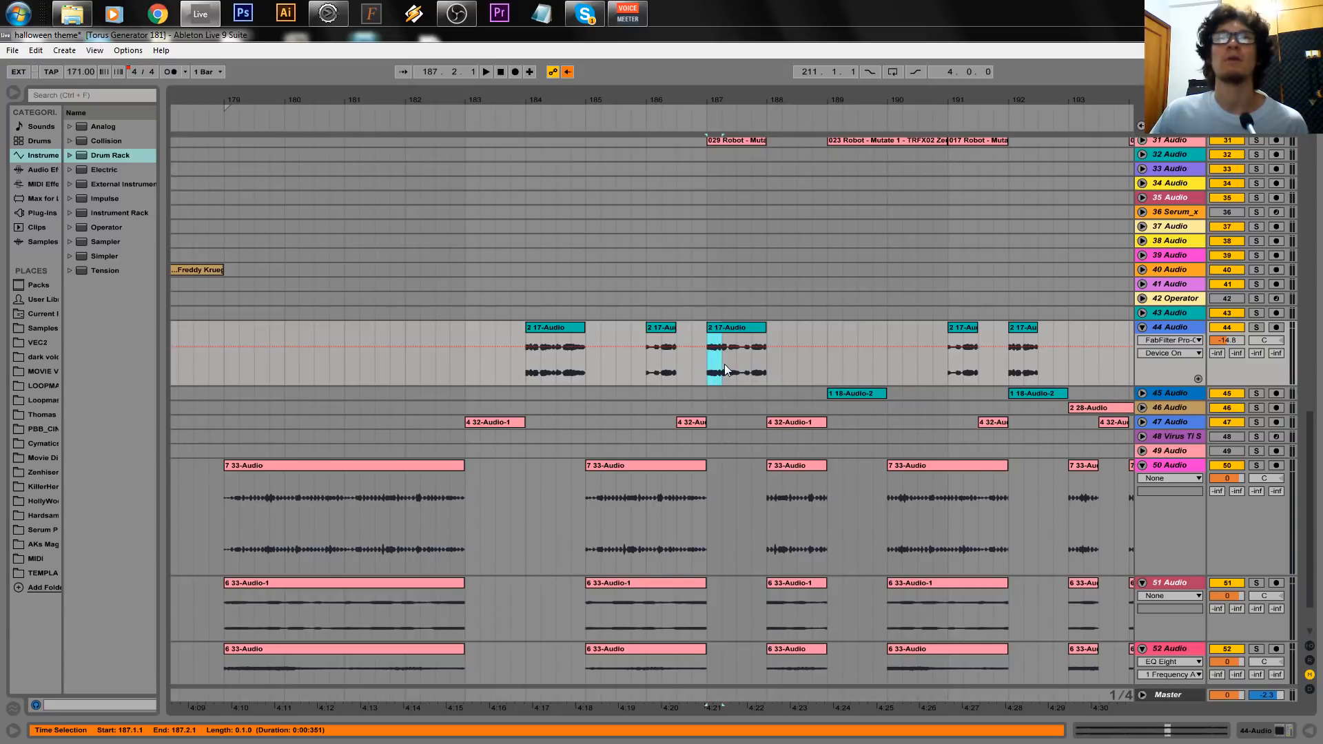
# Extend the track 44 Audio selection to the whole of bar 187 and play the arrangement through to bar 198.
pyautogui.keyDown('shift'); pyautogui.click(763, 364); pyautogui.keyUp('shift')
pyautogui.press('space')
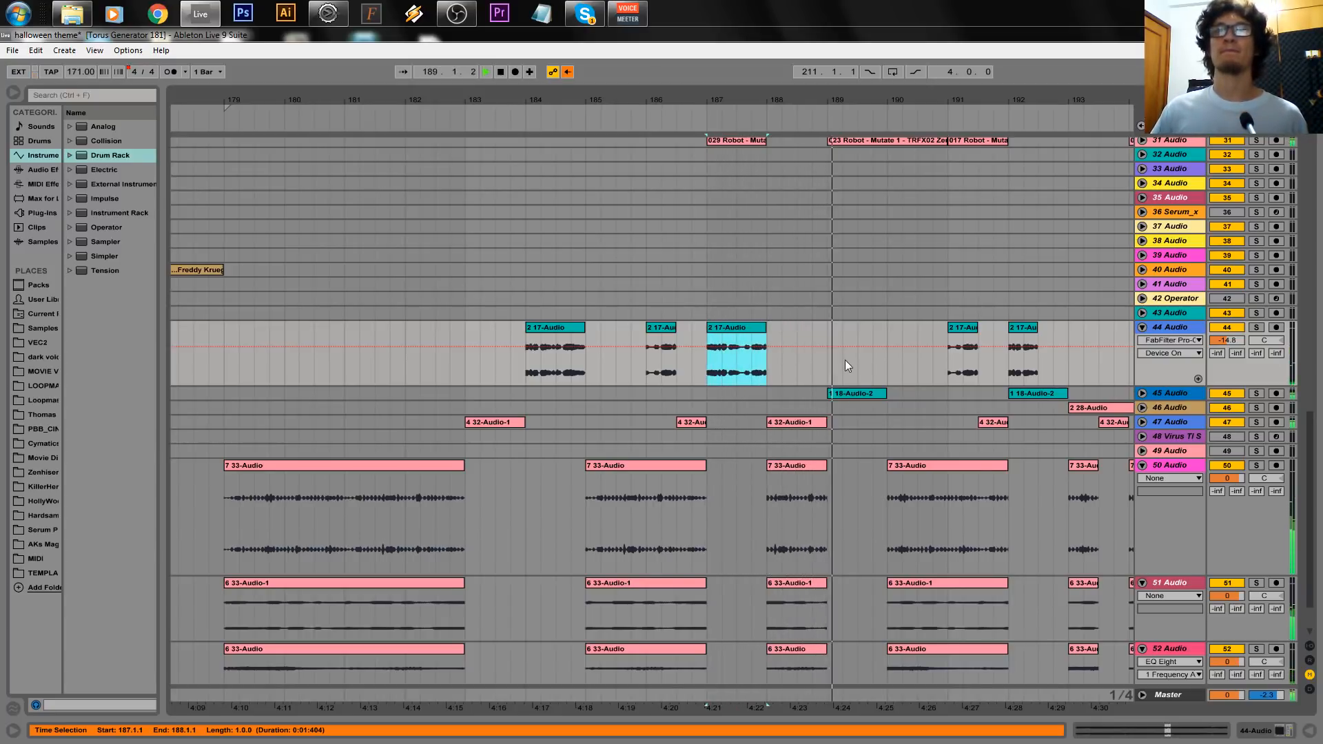
pyautogui.moveTo(859, 100); pyautogui.dragTo(723, 117)
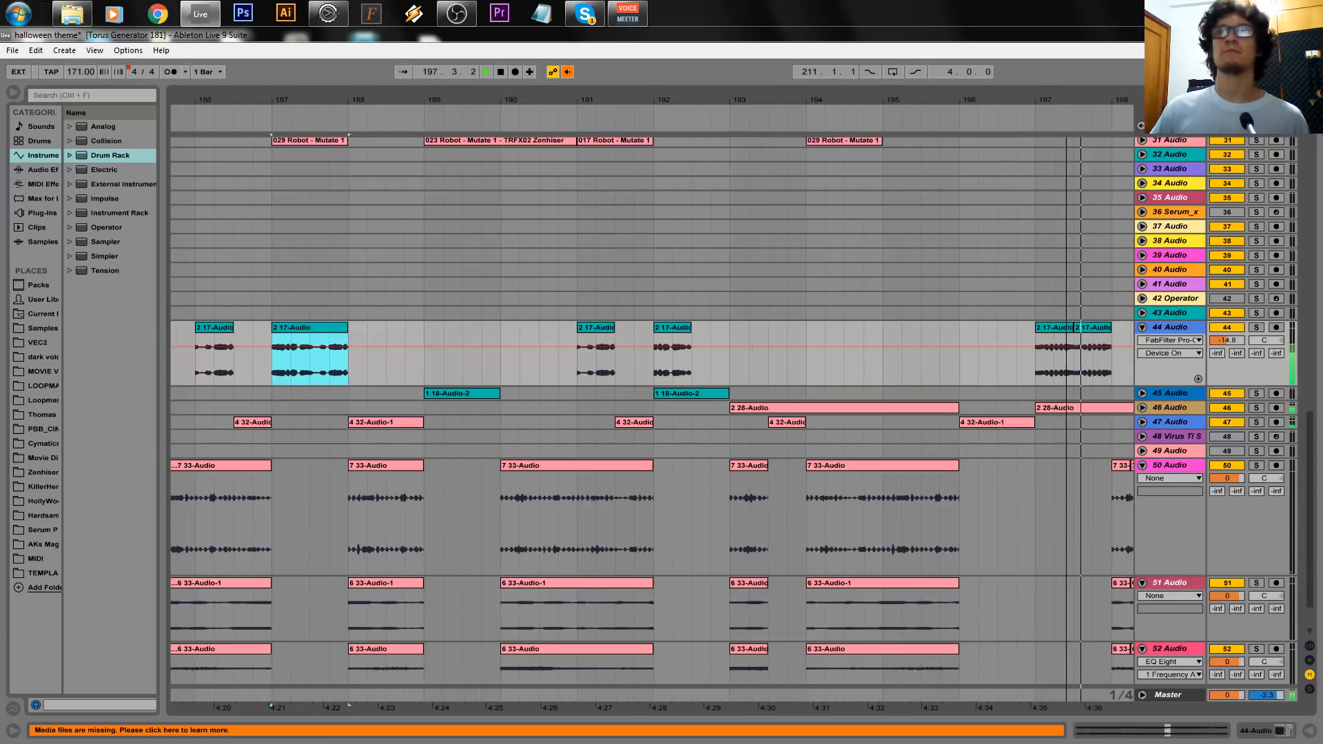
pyautogui.press('space')
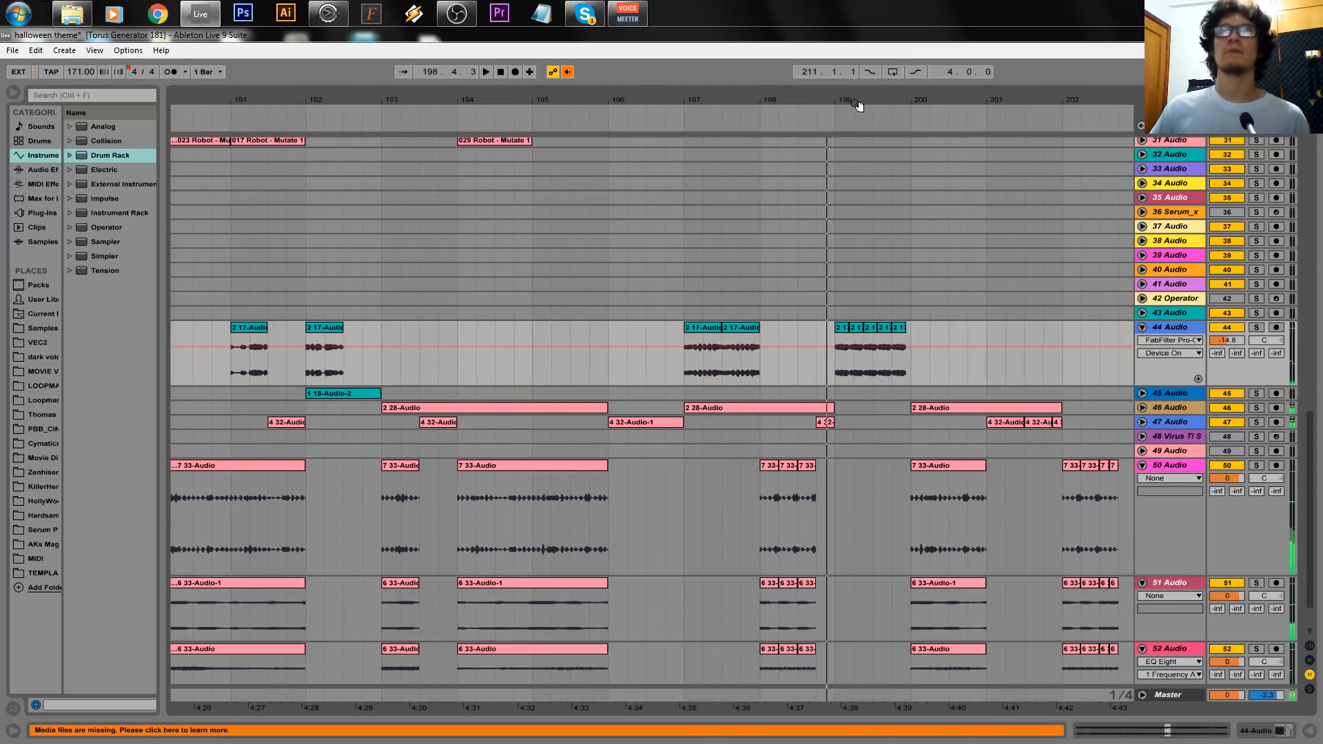
# Select part of the repeated 2 17-Audio clips in bar 199 on track 44 Audio, then only the bar's first beat.
pyautogui.moveTo(858, 103); pyautogui.dragTo(827, 172)
pyautogui.moveTo(736, 371); pyautogui.dragTo(974, 365)
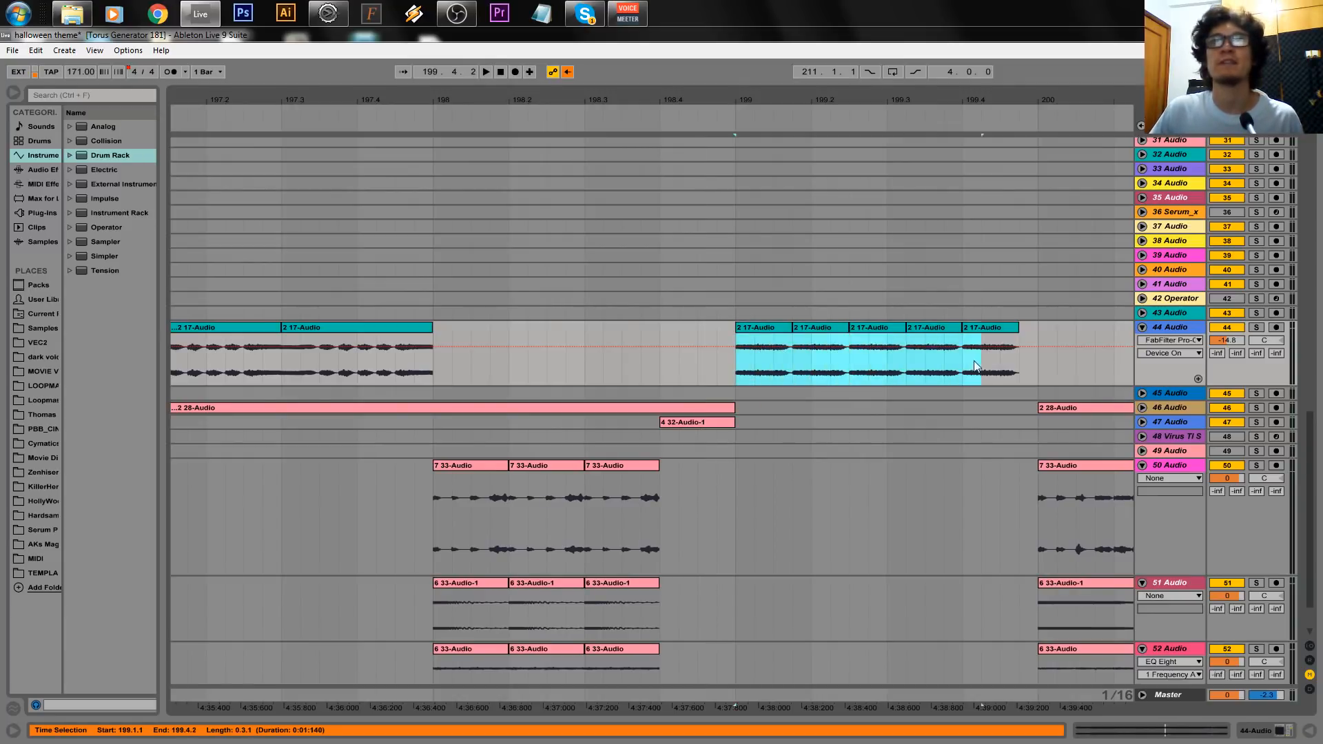
pyautogui.click(756, 325)
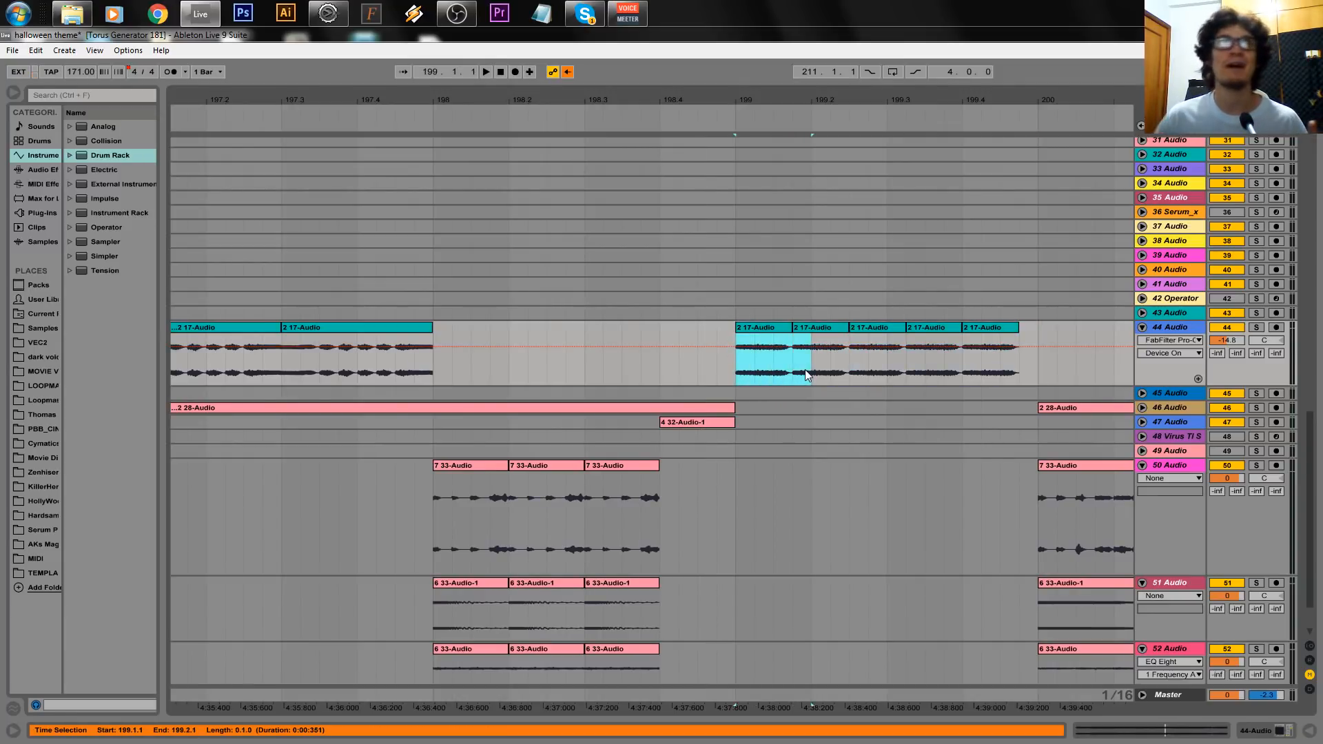
pyautogui.click(767, 330)
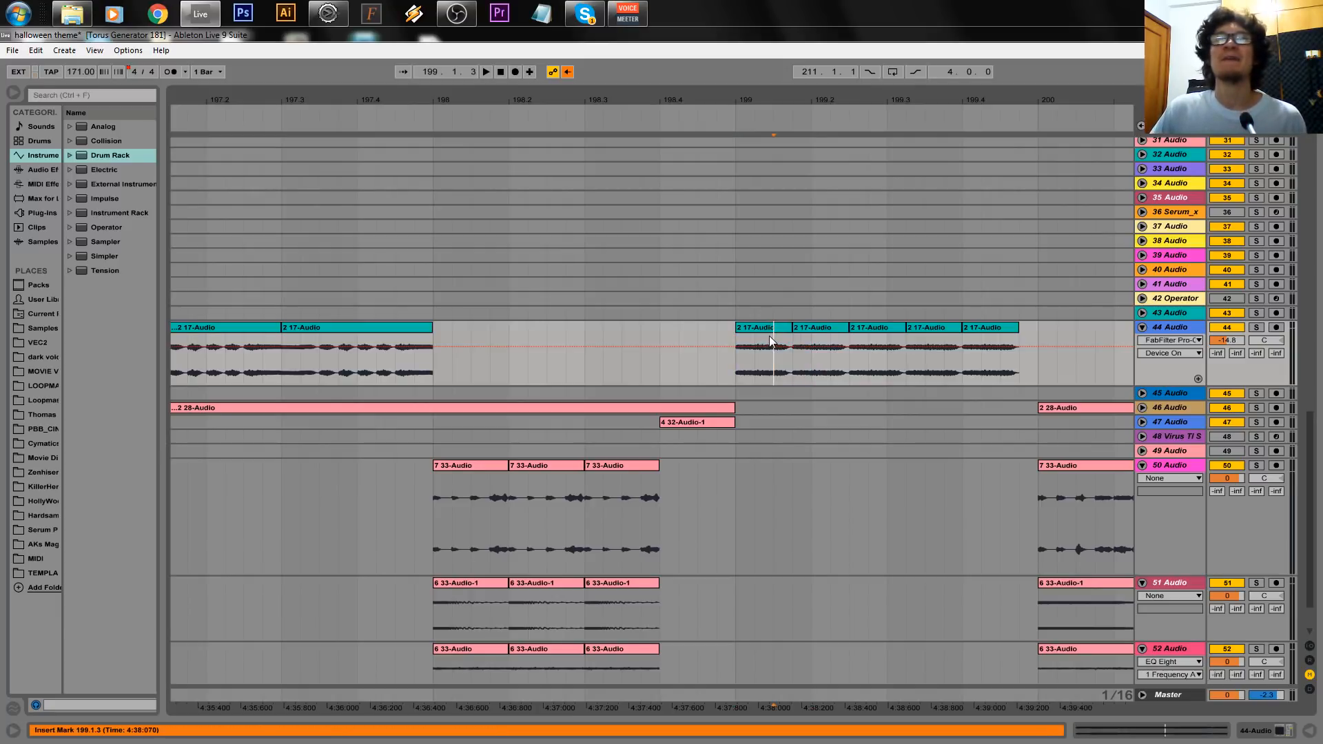
pyautogui.moveTo(737, 366); pyautogui.dragTo(751, 365)
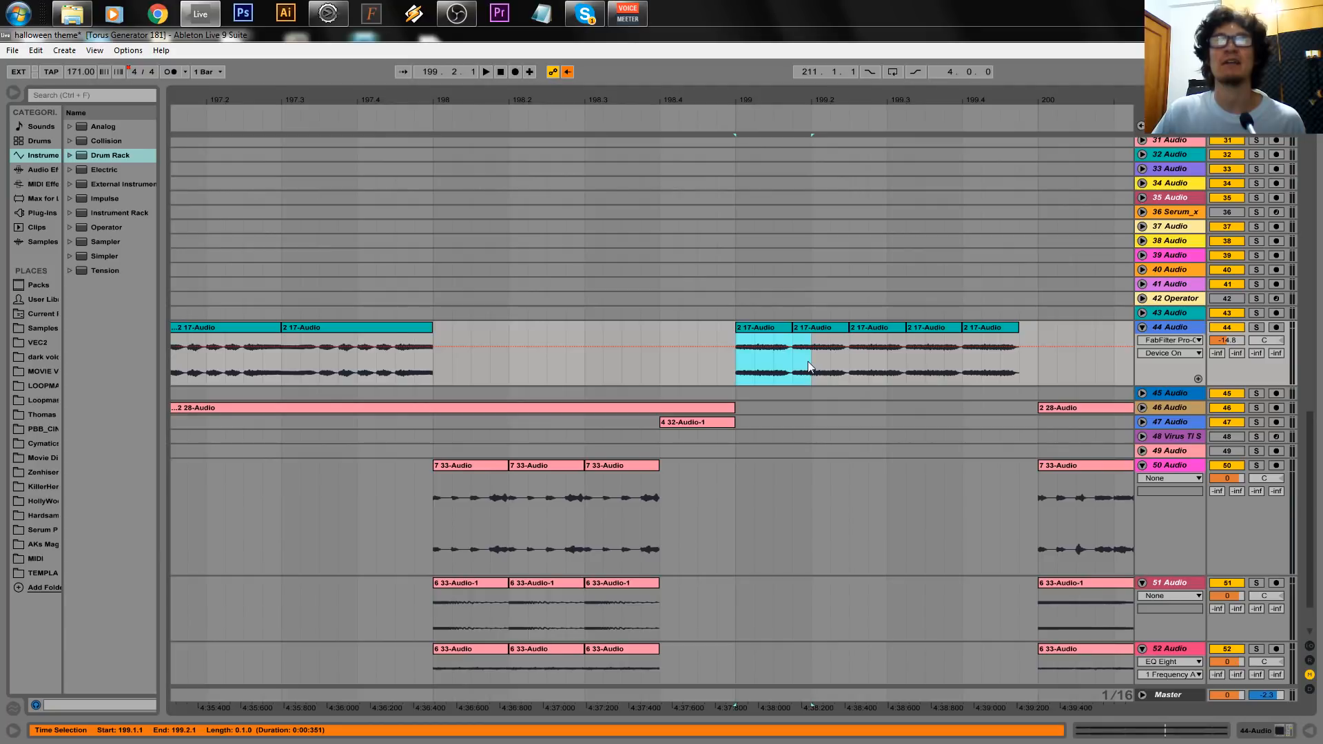
# Select the first short 2 17-Audio clip in bar 199 and step the selection forward to the following clip.
pyautogui.click(775, 325)
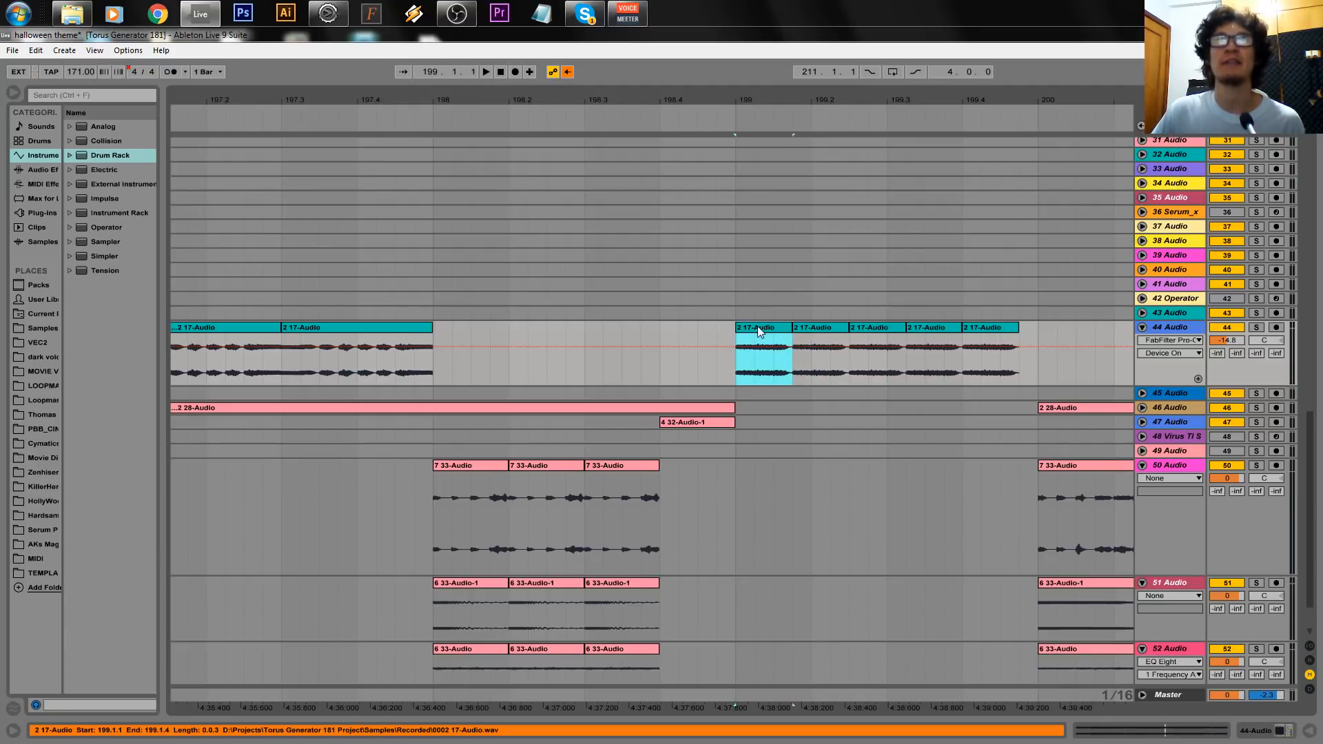
pyautogui.press('Right')
pyautogui.press('Right')
pyautogui.press('Right')
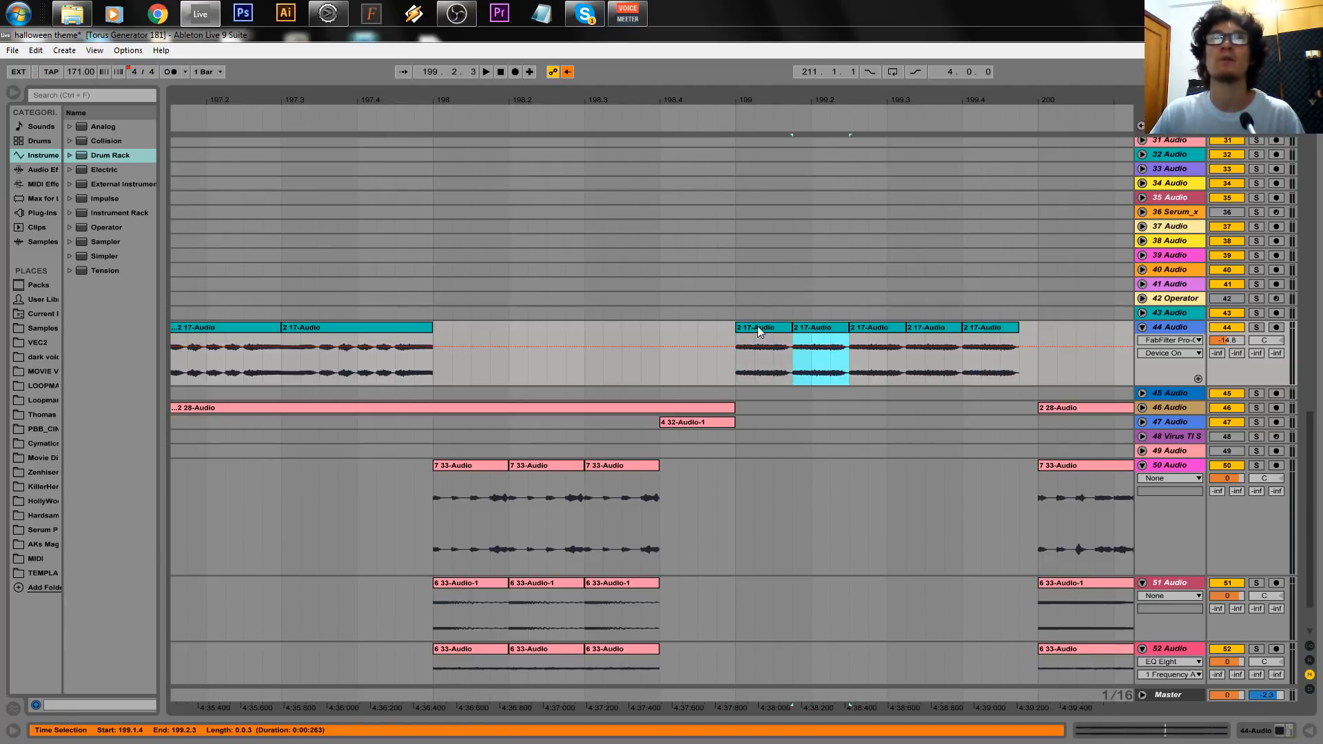
pyautogui.press('Right')
# Place the insert mark at 199.1.1 on track 44 Audio and play bar 199.
pyautogui.click(727, 361)
pyautogui.press('space')
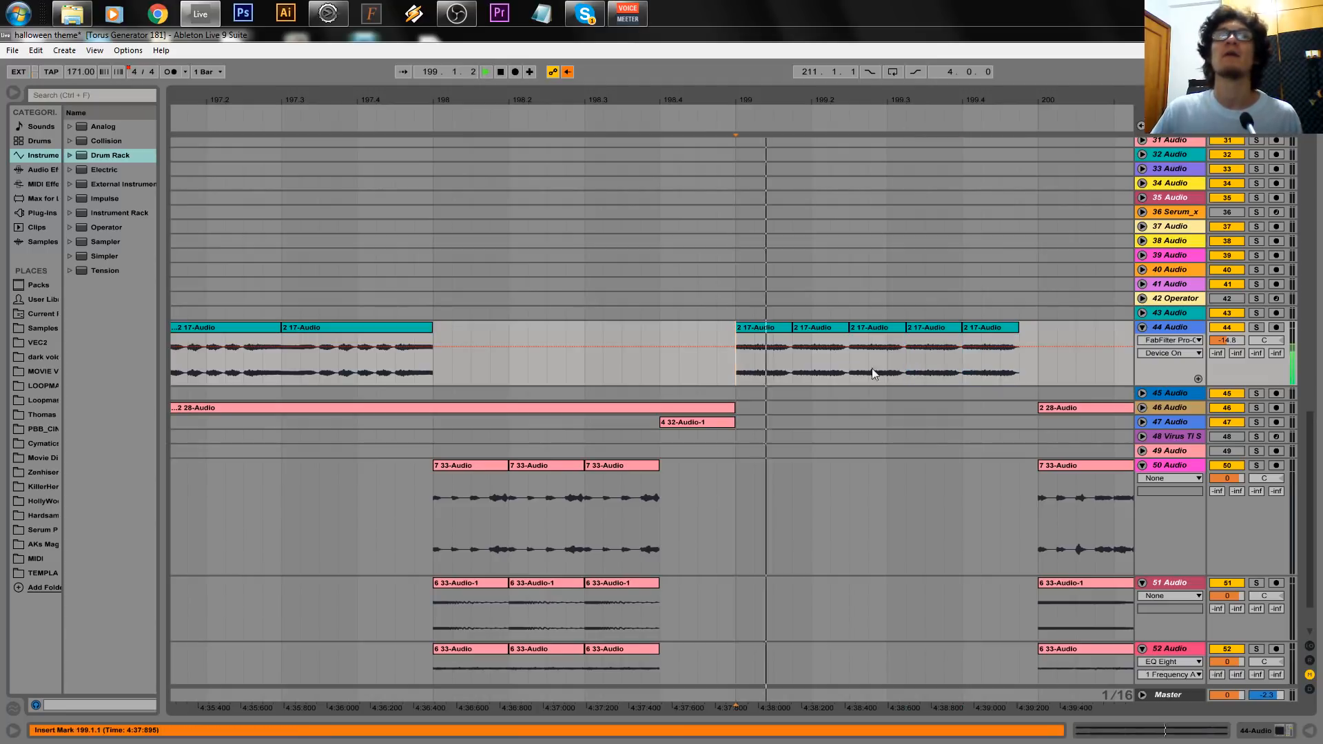
pyautogui.press('space')
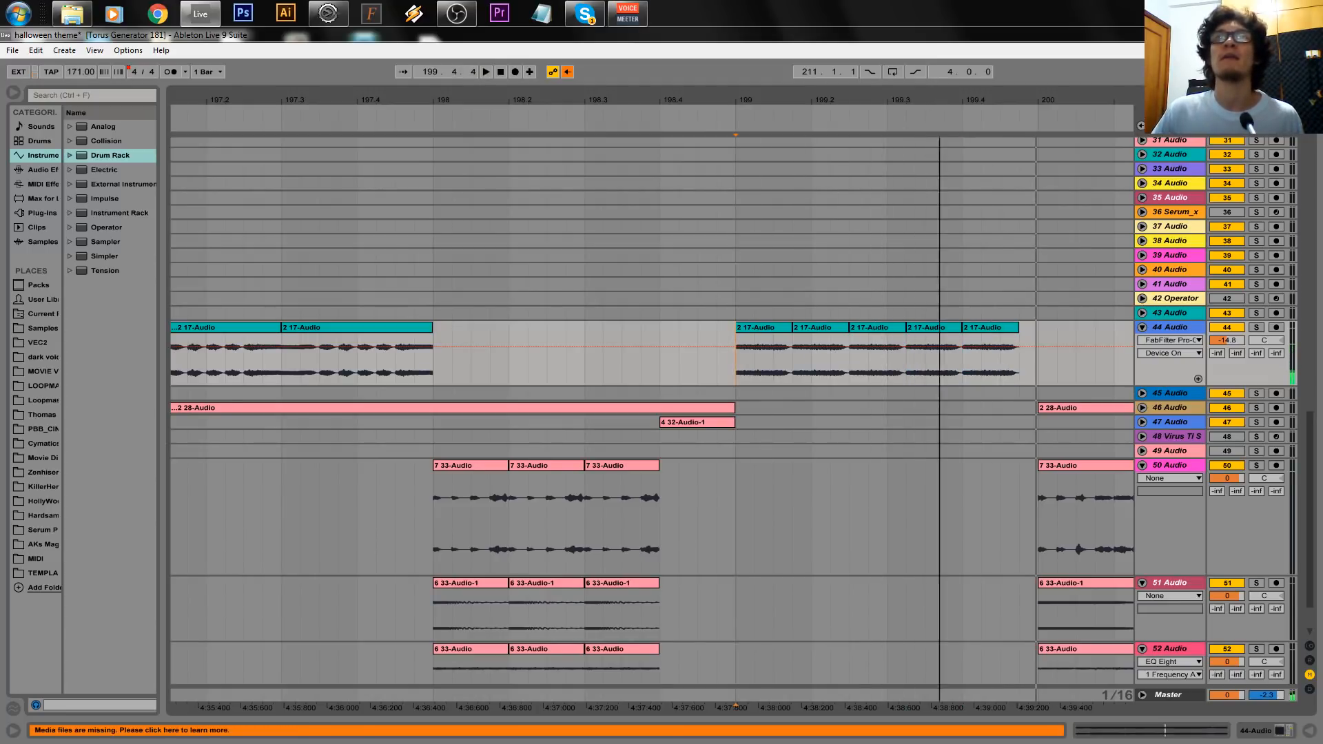
# Select 199.1.1 to 199.1.4 on track 44 Audio and audition the repeated clips from there.
pyautogui.moveTo(939, 99); pyautogui.dragTo(805, 90)
pyautogui.moveTo(634, 359); pyautogui.dragTo(677, 360)
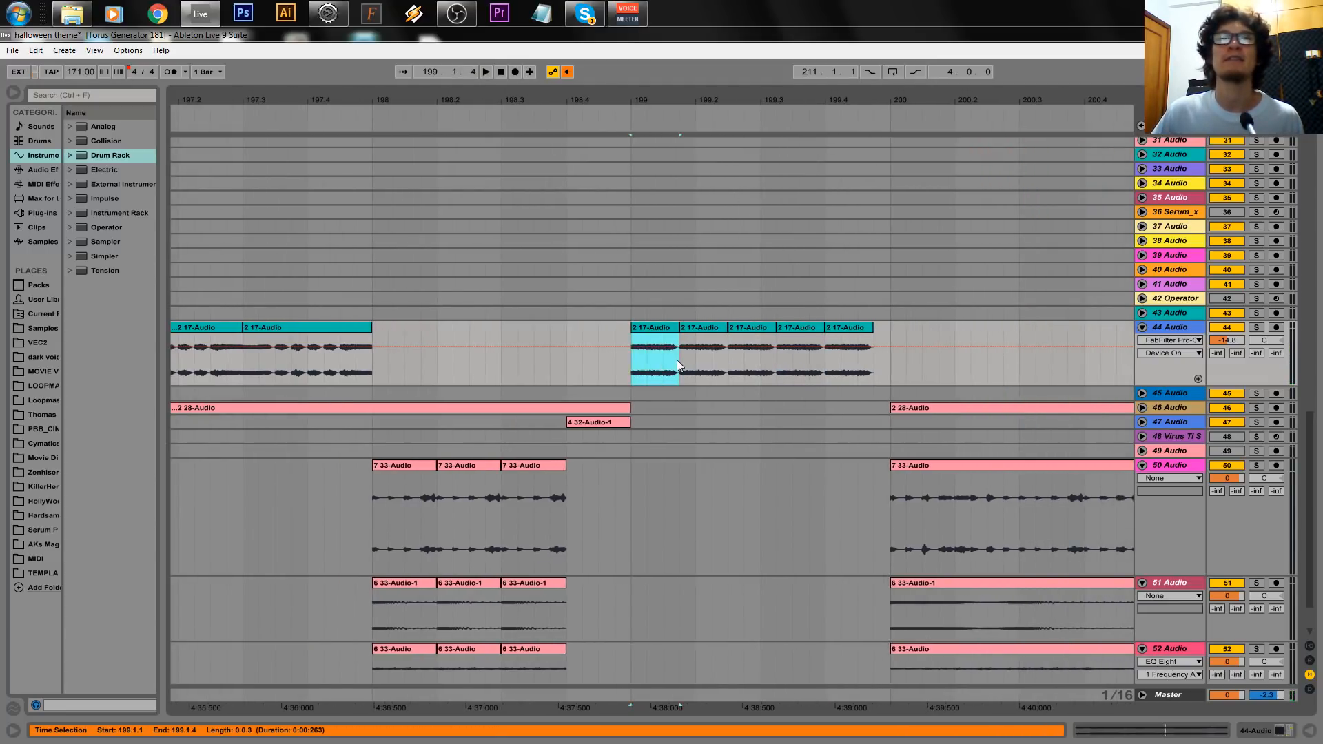
pyautogui.press('space')
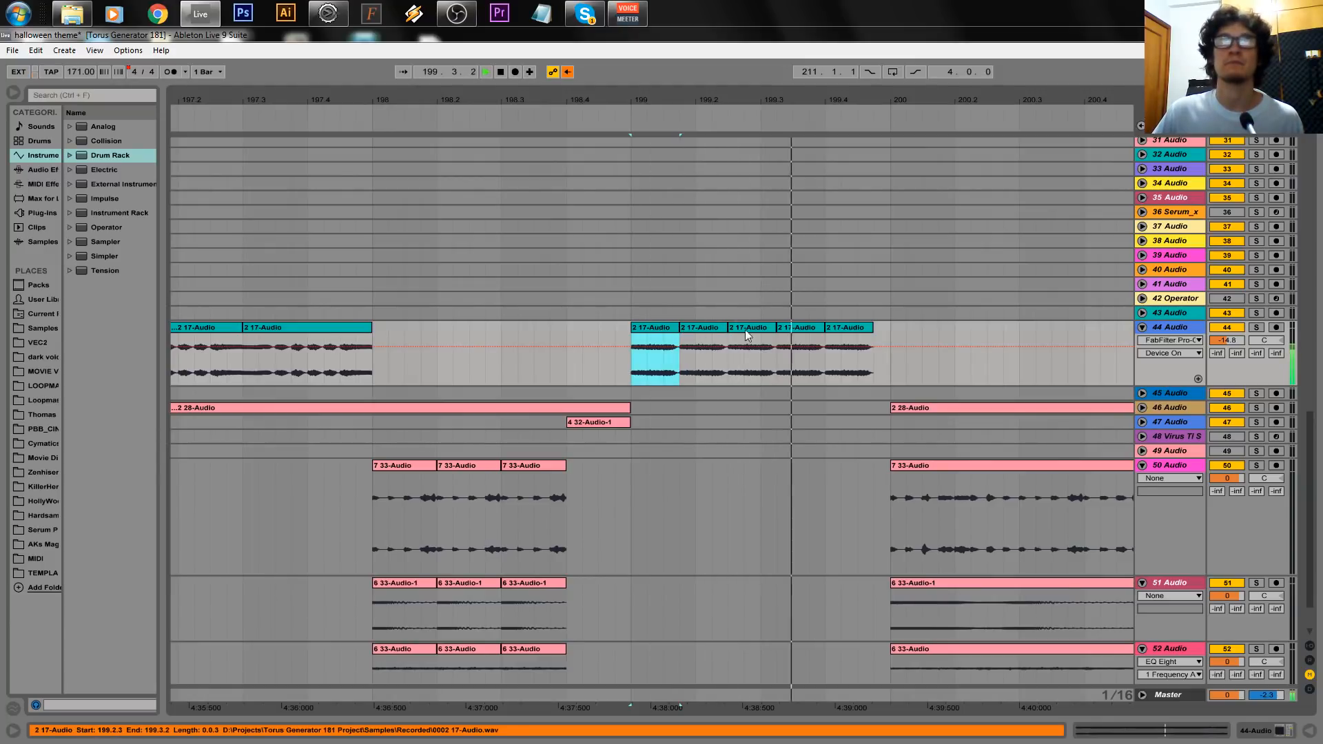
pyautogui.press('space')
# Select each of the five short 2 17-Audio clips in bar 199 in turn, from first to last.
pyautogui.moveTo(641, 376); pyautogui.dragTo(667, 359)
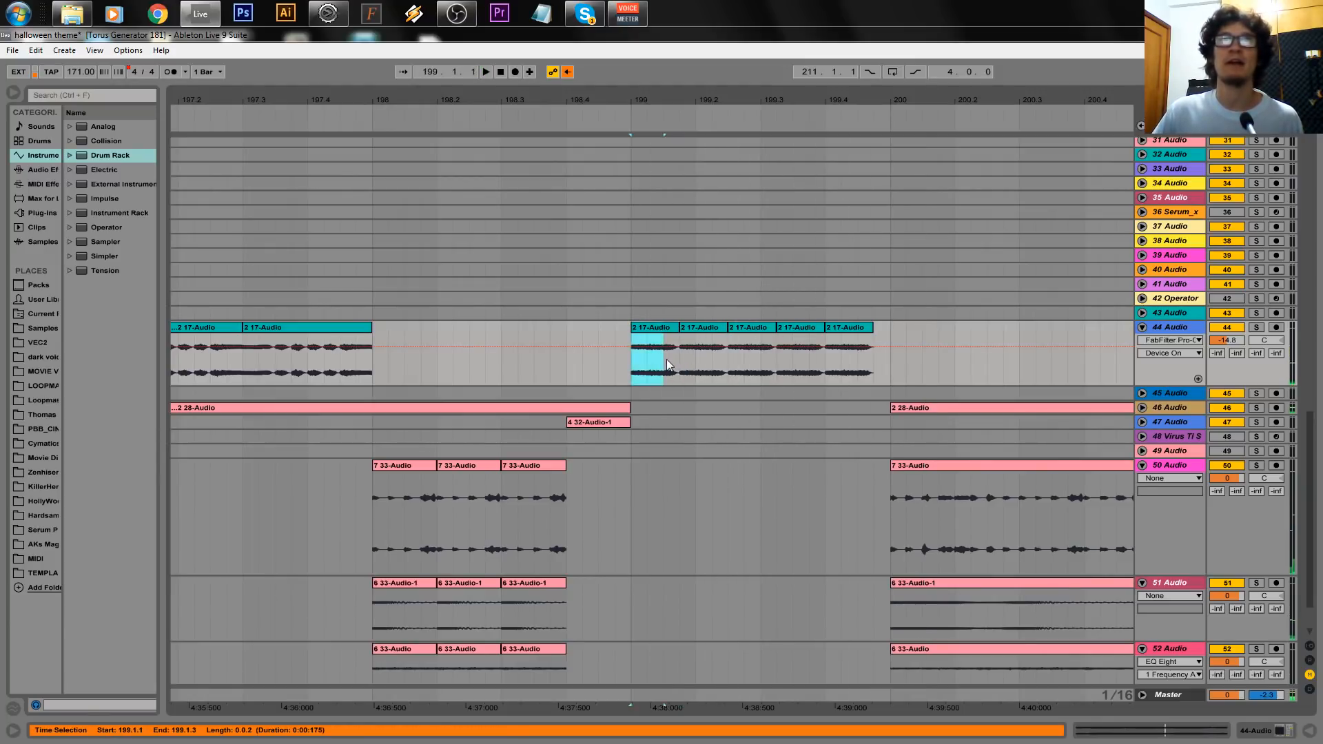
pyautogui.click(668, 325)
pyautogui.click(705, 329)
pyautogui.click(755, 332)
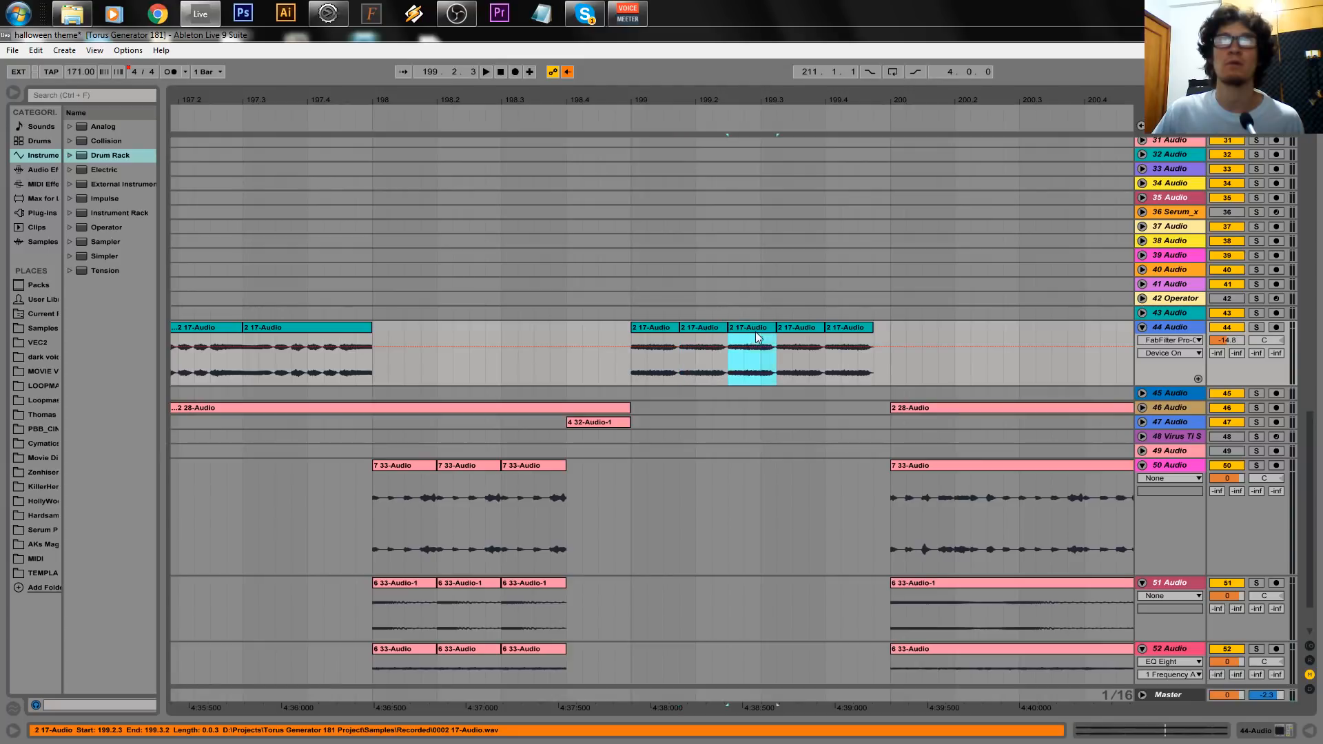
pyautogui.click(800, 333)
pyautogui.click(846, 328)
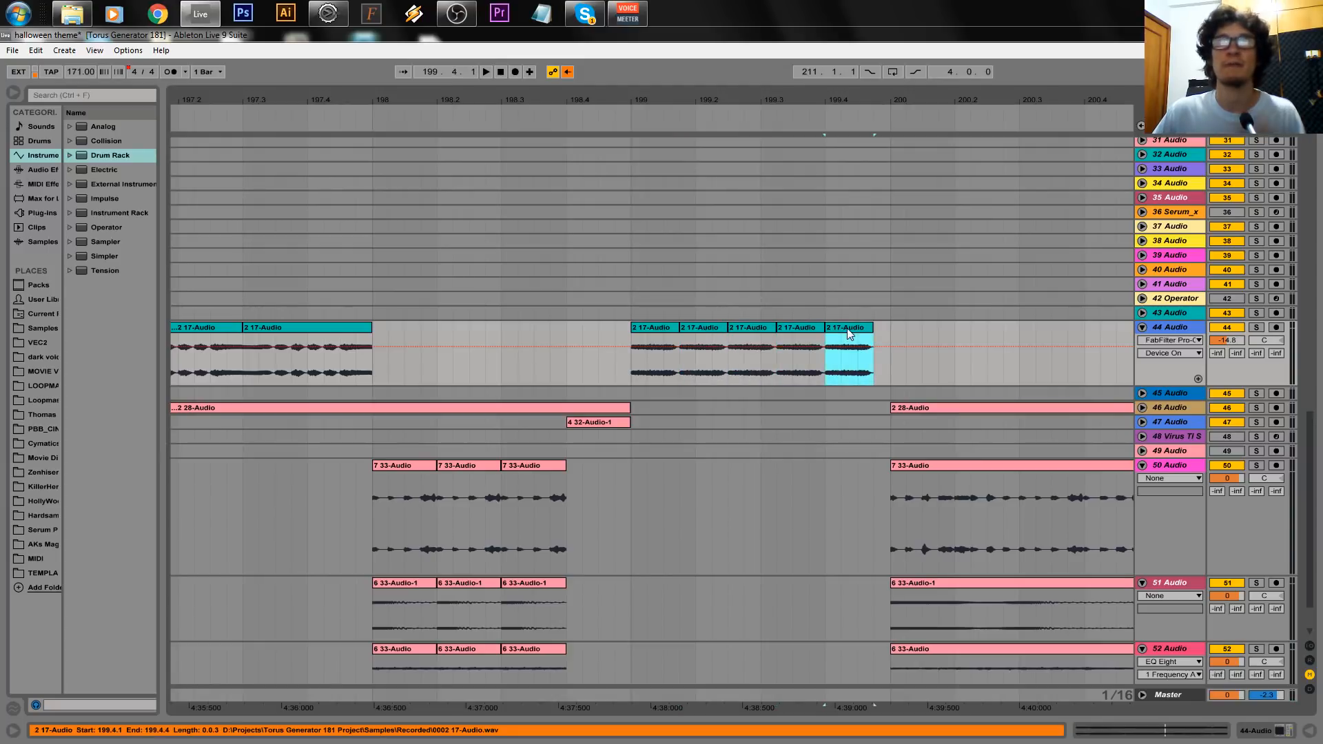
# Compare bar 199's first beat with its last clip, then select 199.4.1 to 200.1.1 and play from there.
pyautogui.click(826, 371)
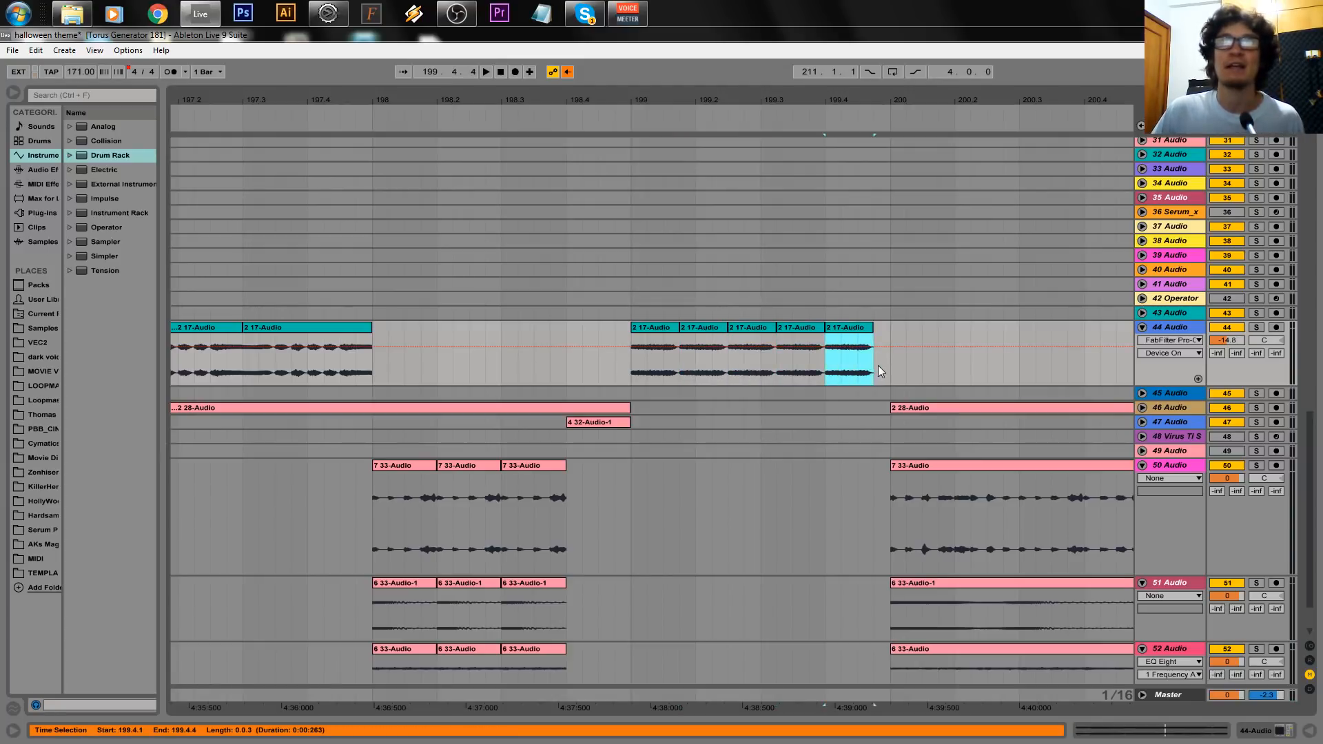
pyautogui.click(824, 295)
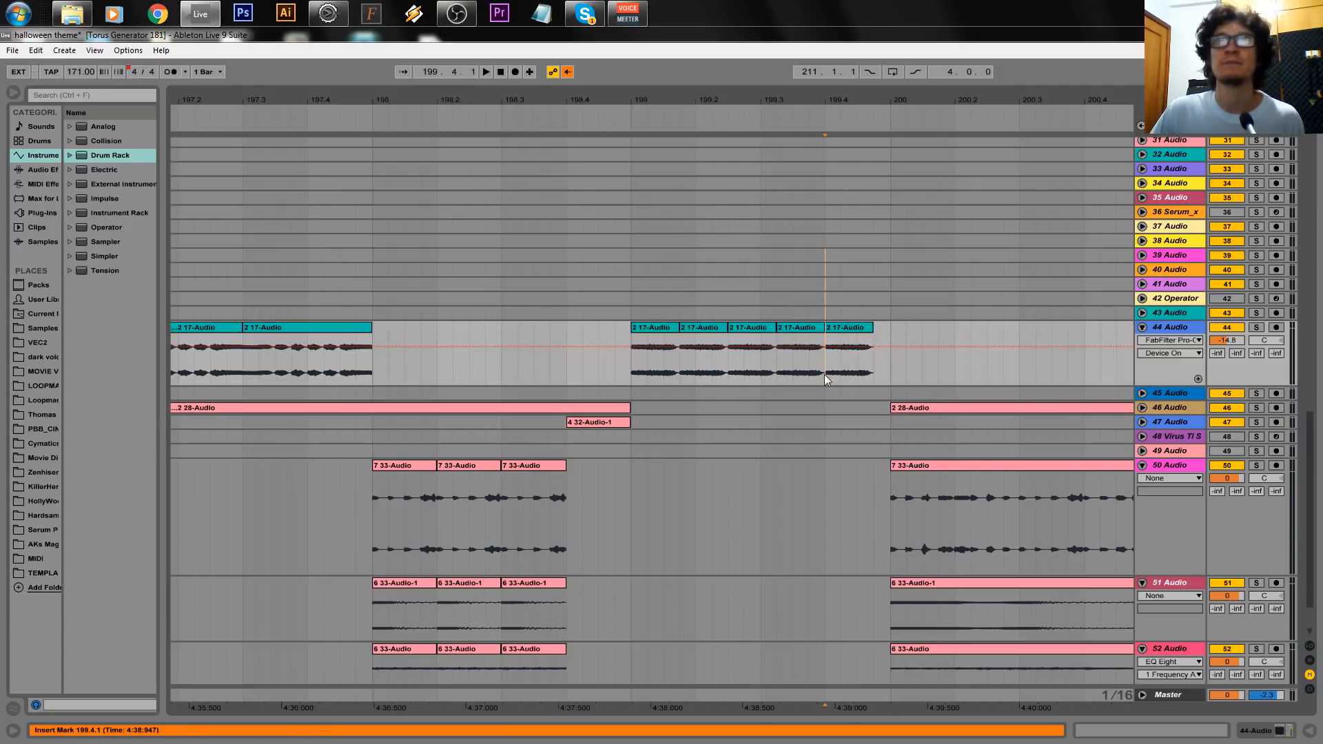
pyautogui.moveTo(825, 374); pyautogui.dragTo(878, 374)
pyautogui.moveTo(632, 365); pyautogui.dragTo(673, 364)
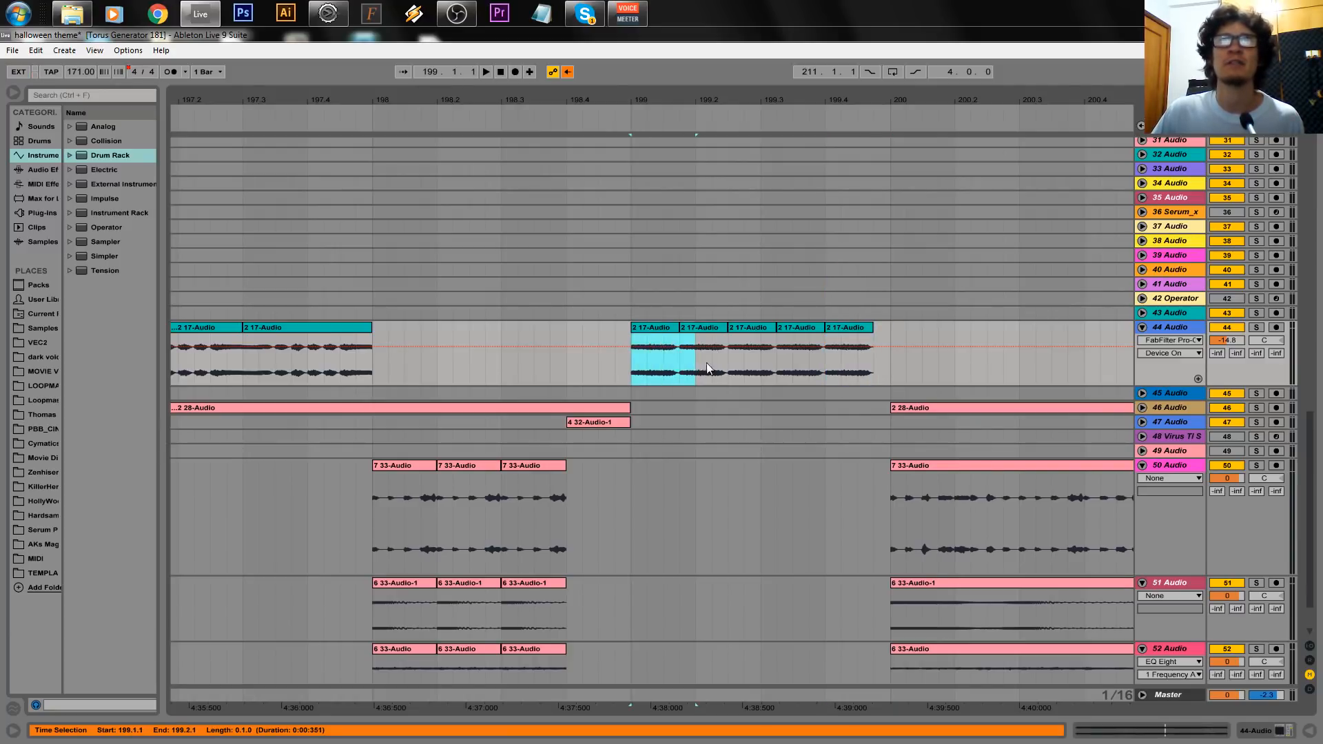
pyautogui.click(842, 327)
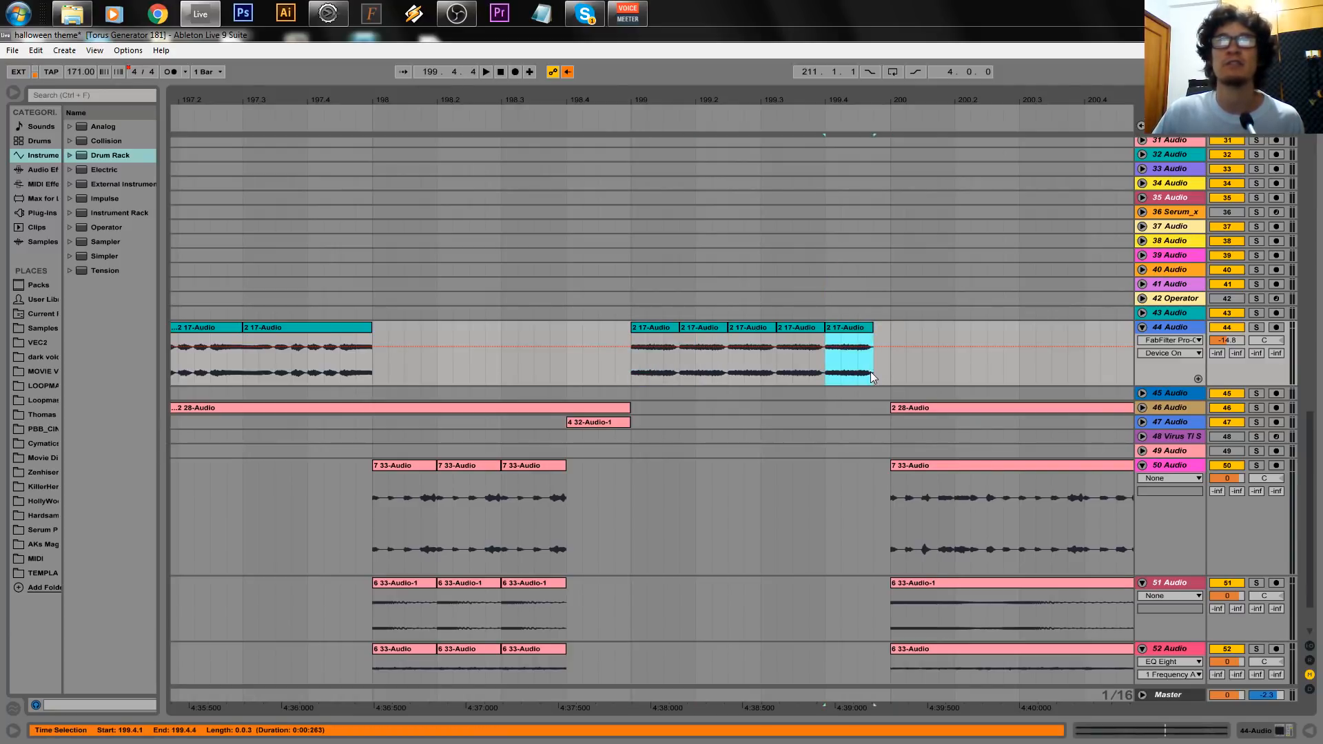
pyautogui.press('space')
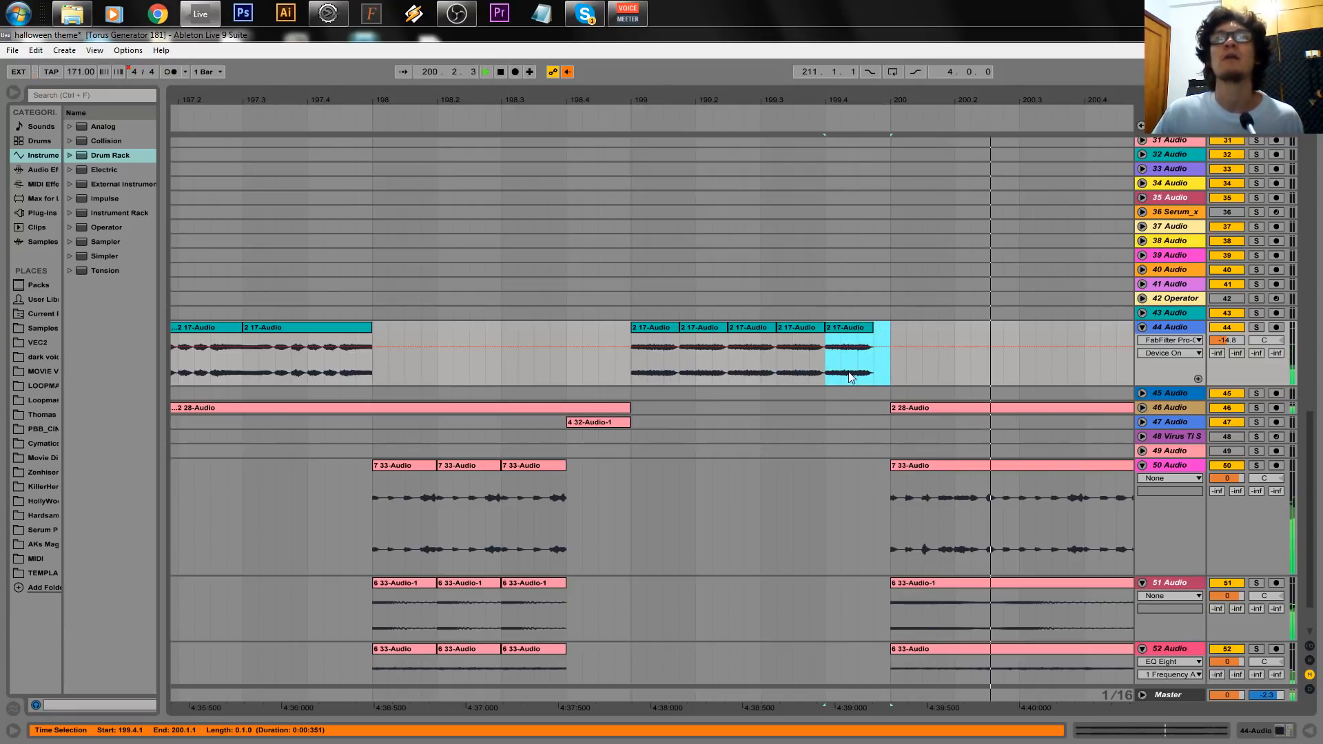
pyautogui.press('space')
# Set the fixed grid to 1 Bar and select the whole of bar 199 on track 44 Audio.
pyautogui.moveTo(951, 101); pyautogui.dragTo(679, 84)
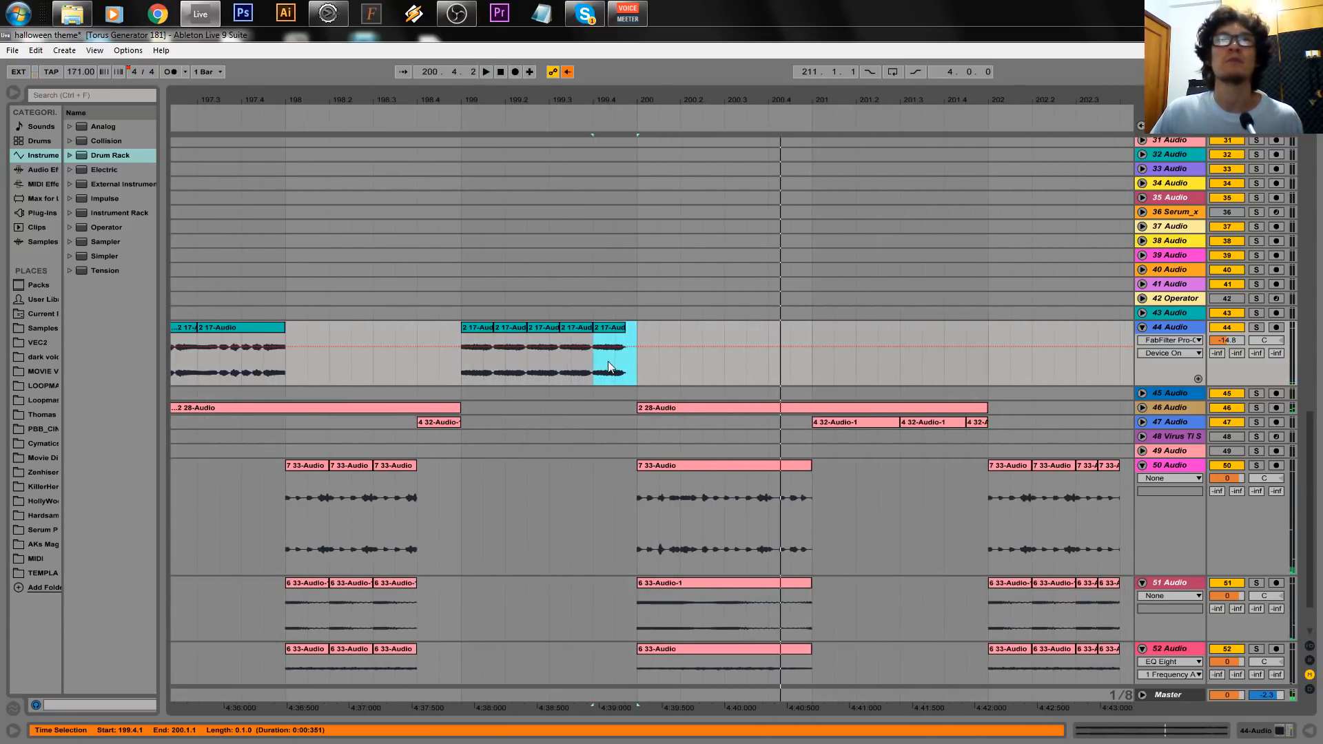
pyautogui.click(590, 372)
pyautogui.moveTo(590, 372); pyautogui.dragTo(631, 370)
pyautogui.rightClick(686, 325)
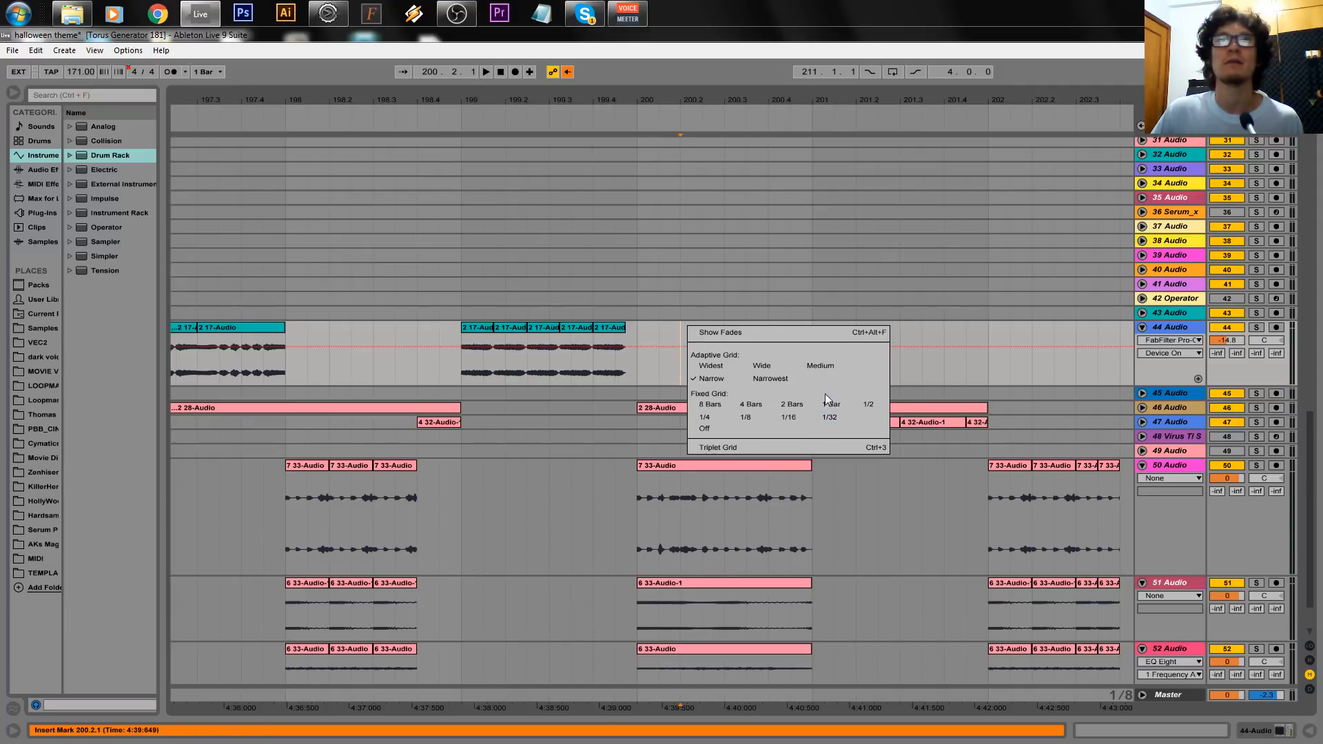
pyautogui.click(825, 395)
pyautogui.rightClick(835, 353)
pyautogui.click(969, 469)
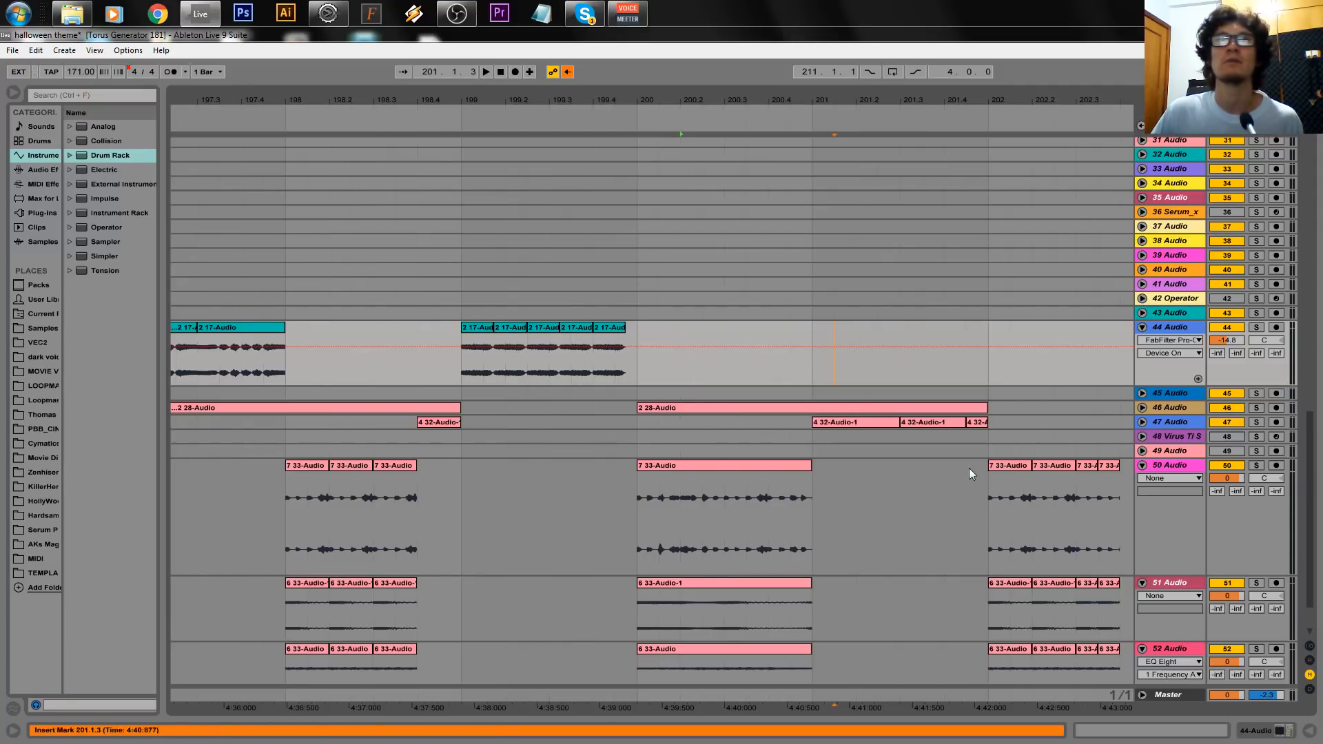
pyautogui.moveTo(470, 365)
pyautogui.mouseDown()
pyautogui.moveTo(630, 350)
pyautogui.moveTo(470, 362)
pyautogui.mouseUp()
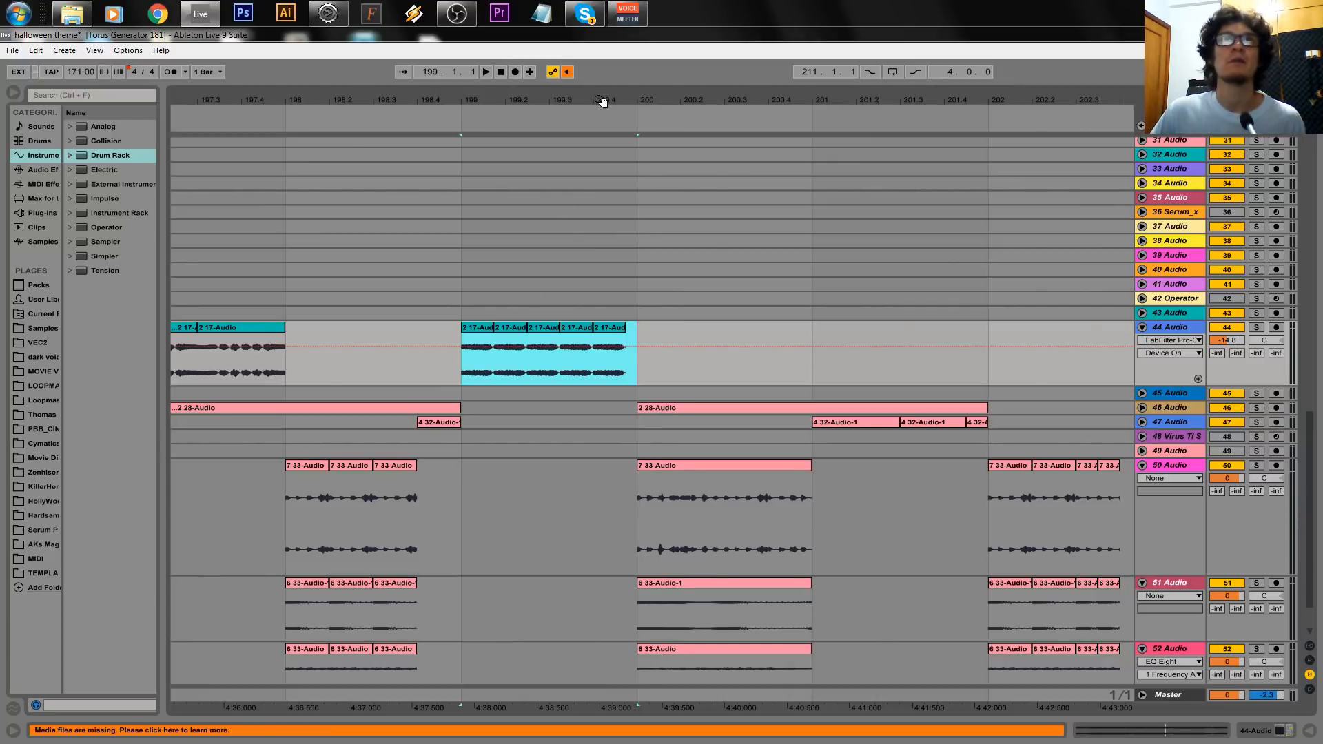
pyautogui.moveTo(602, 102); pyautogui.dragTo(556, 309)
# Set the fixed grid to 1/8, select 199.4.1 to 200.1.1 on track 44 Audio, and start playback there.
pyautogui.click(556, 371)
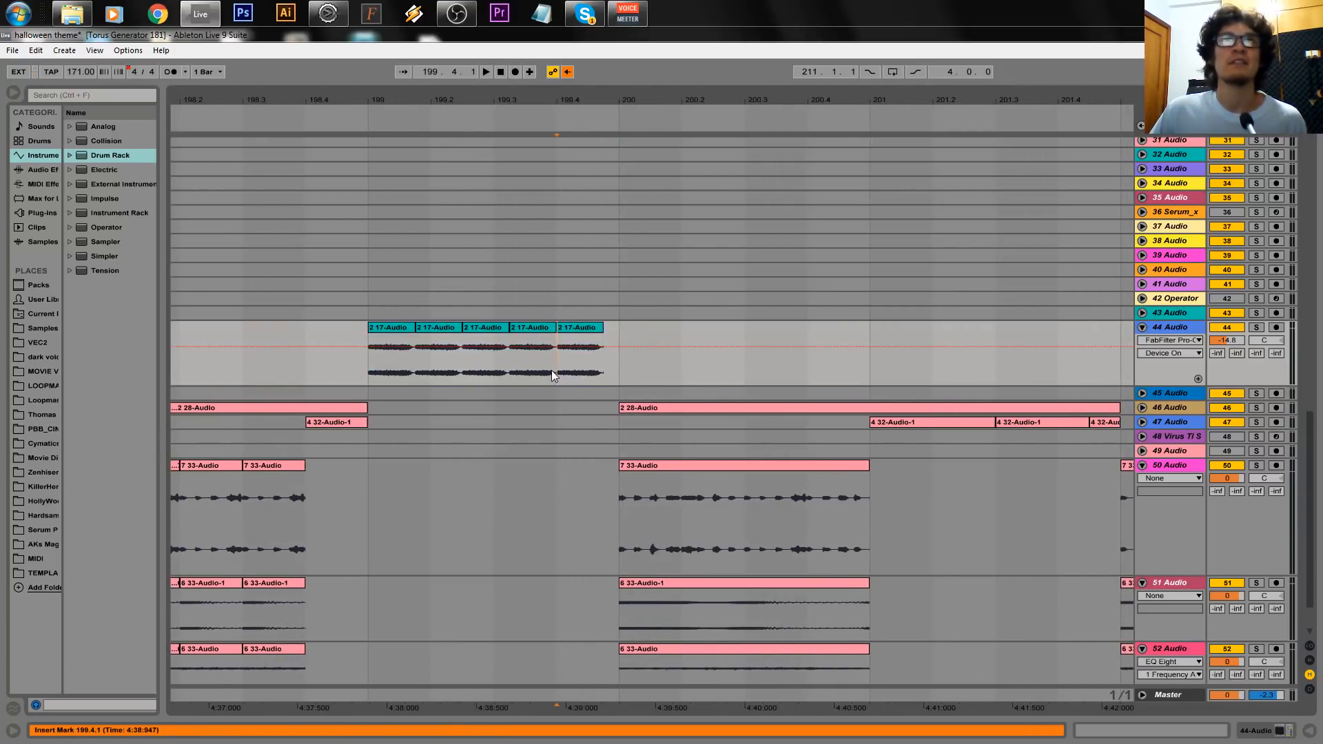
pyautogui.rightClick(556, 370)
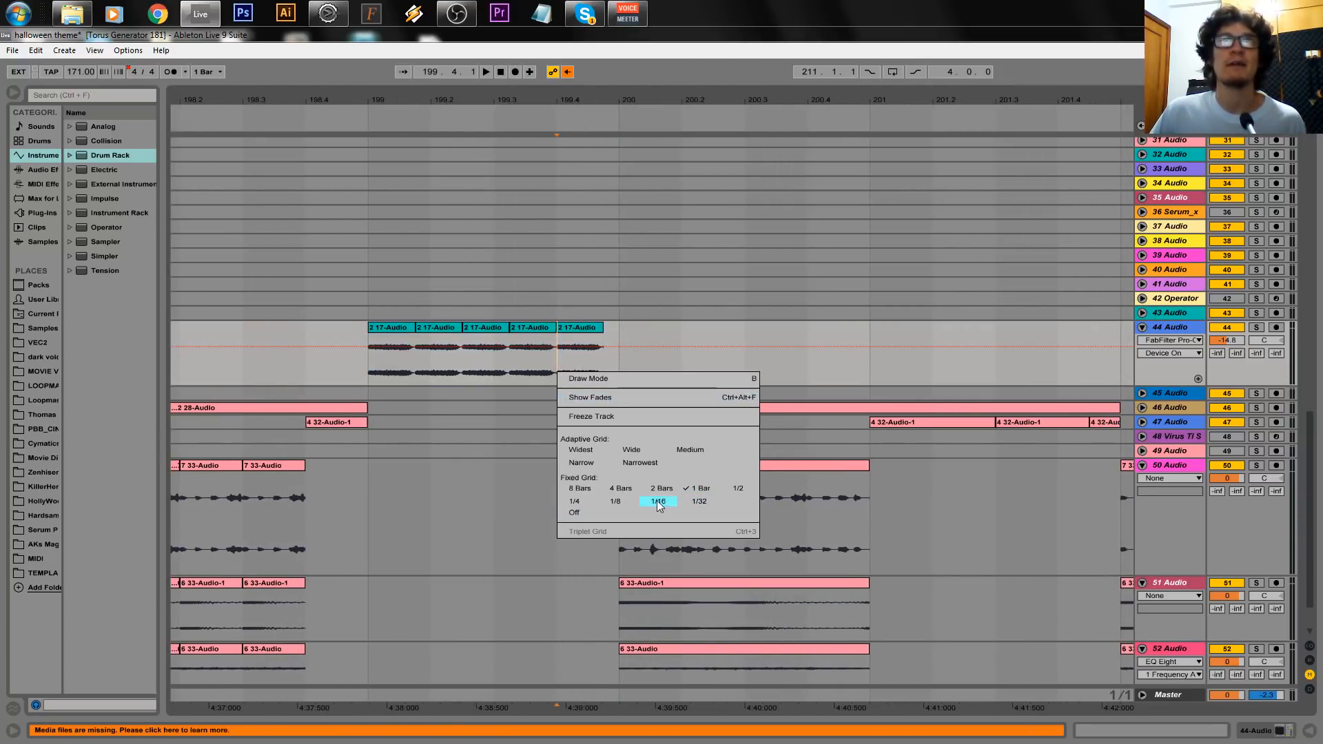
pyautogui.click(615, 504)
pyautogui.moveTo(549, 378); pyautogui.dragTo(622, 366)
pyautogui.press('space')
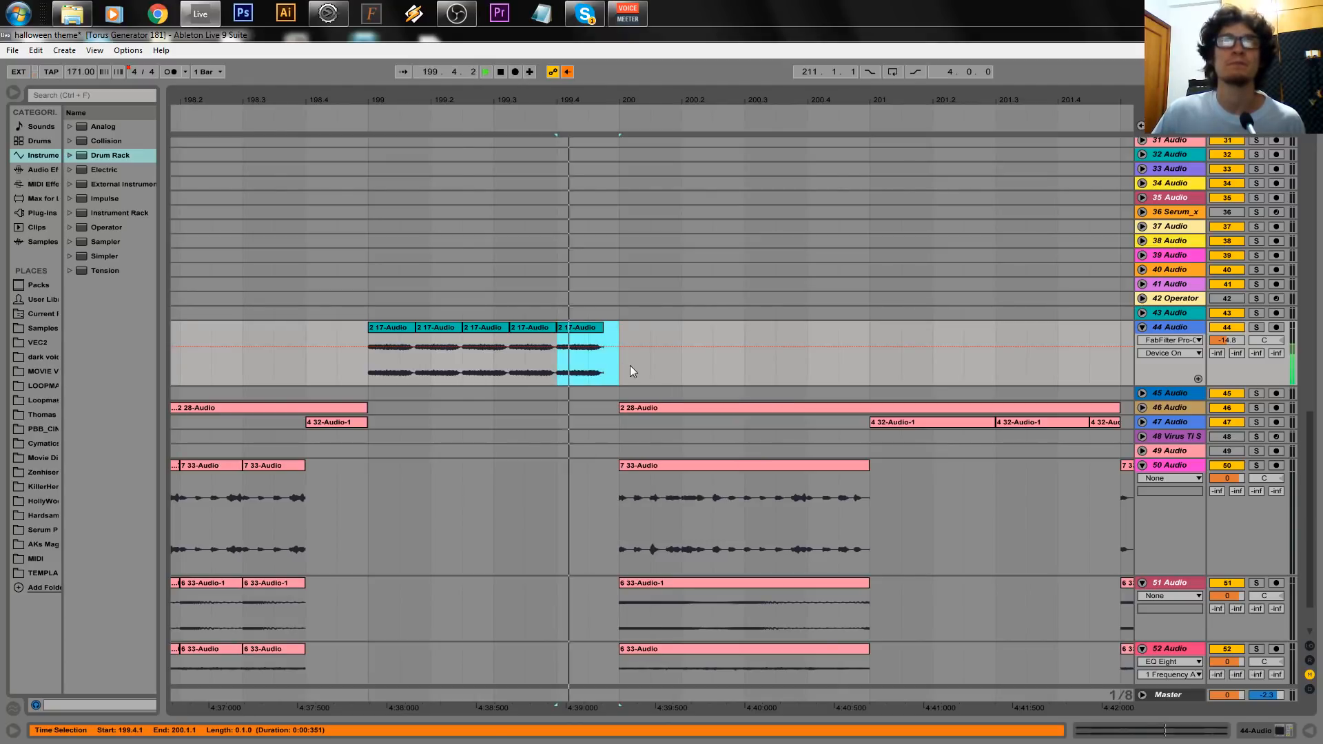
pyautogui.moveTo(868, 100); pyautogui.dragTo(781, 14)
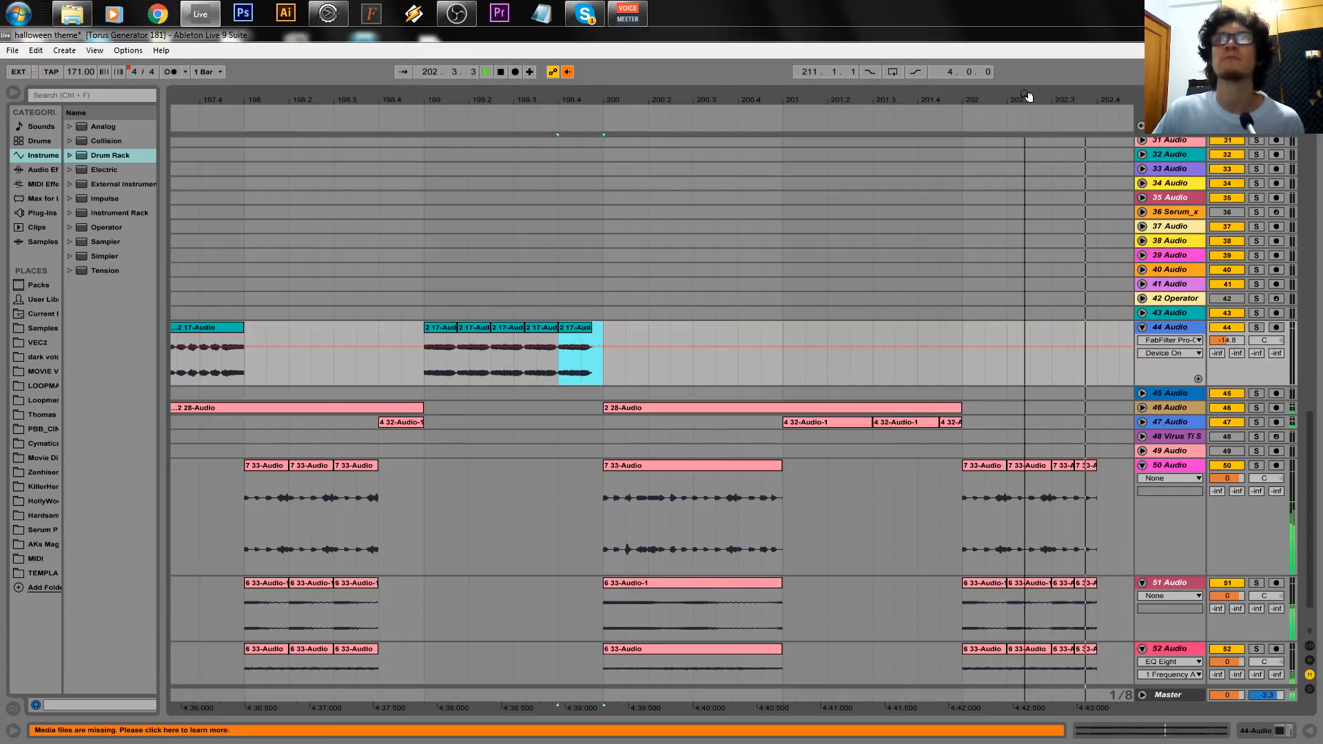
pyautogui.moveTo(794, 100); pyautogui.dragTo(462, 19)
# Change the fixed grid to 1 Bar from track 50 Audio while playback continues.
pyautogui.rightClick(788, 512)
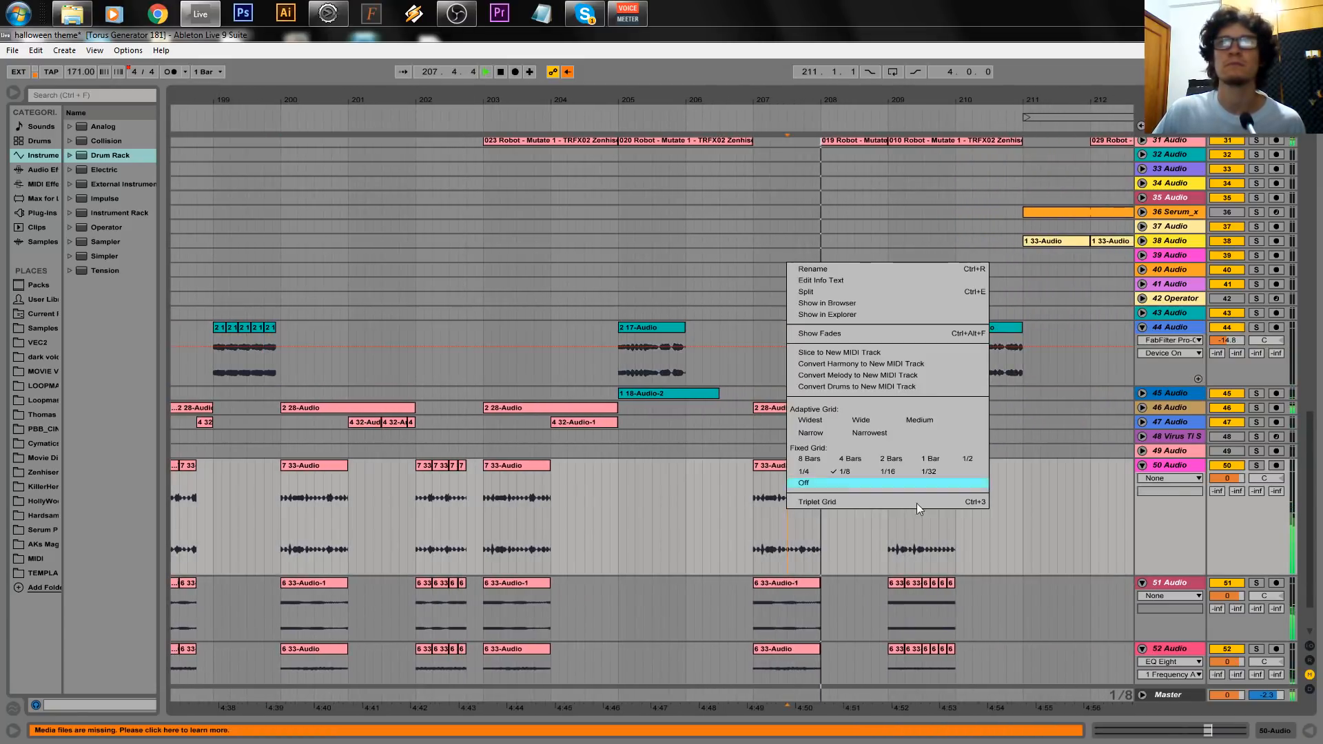
pyautogui.press('Escape')
pyautogui.click(933, 461)
pyautogui.rightClick(978, 461)
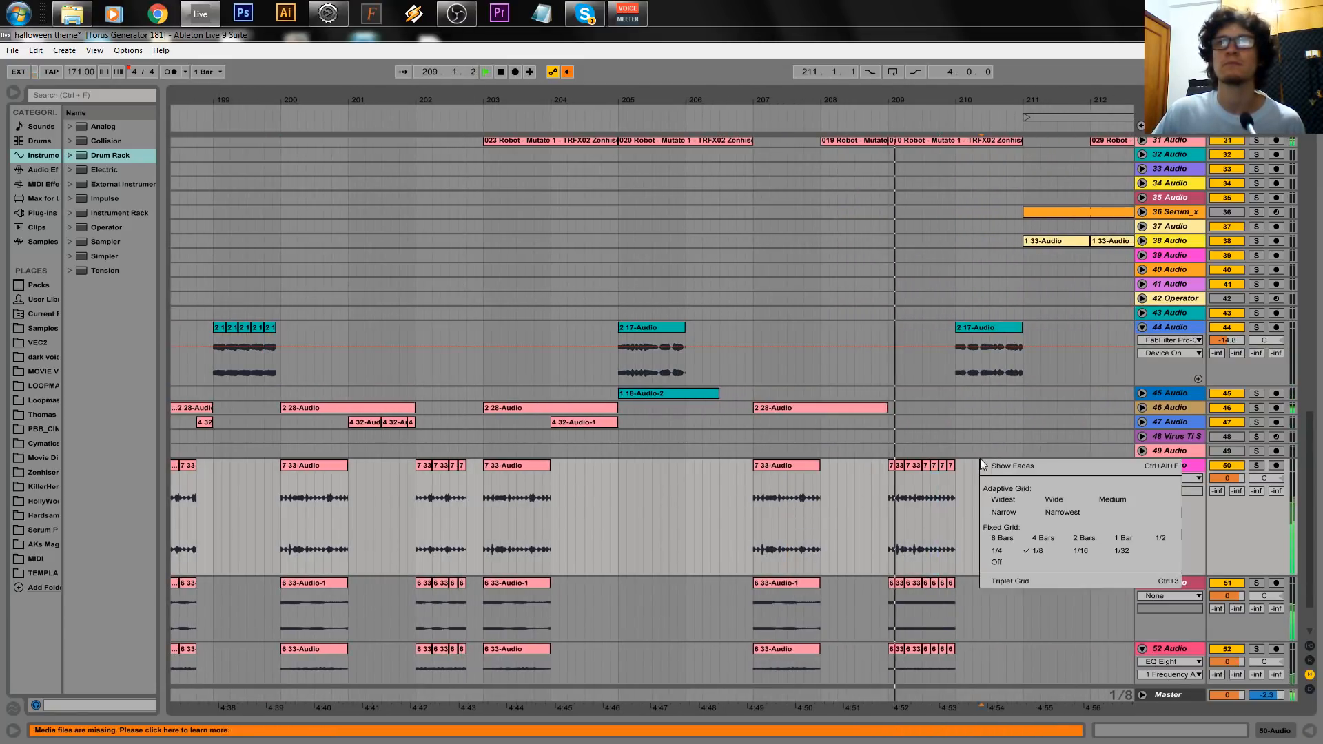
pyautogui.click(1107, 537)
# Follow the playback of the alternating audio layers through bars 210 to 228, then stop it.
pyautogui.moveTo(986, 103); pyautogui.dragTo(809, 58)
pyautogui.scroll(3, 915, 369)
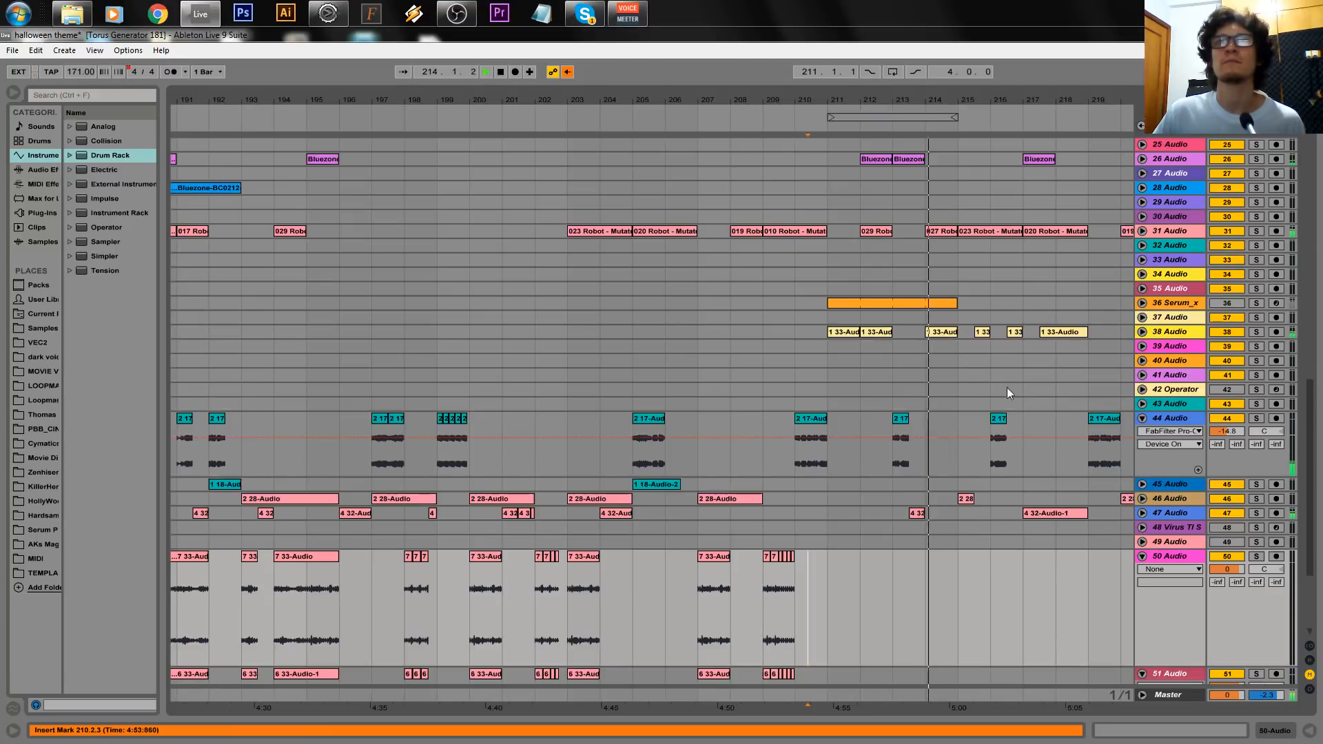
pyautogui.scroll(-3, 1014, 391)
pyautogui.moveTo(1032, 102); pyautogui.dragTo(717, 134)
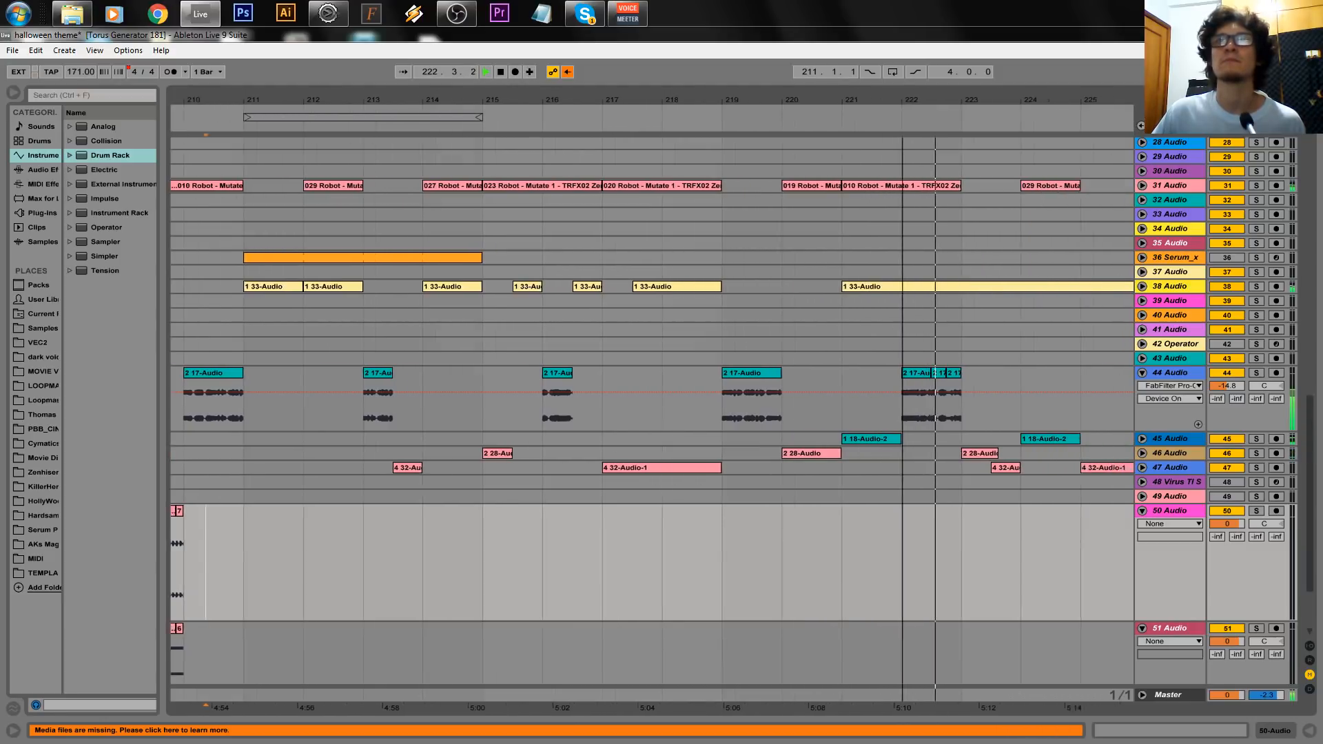
pyautogui.moveTo(731, 100); pyautogui.dragTo(641, 95)
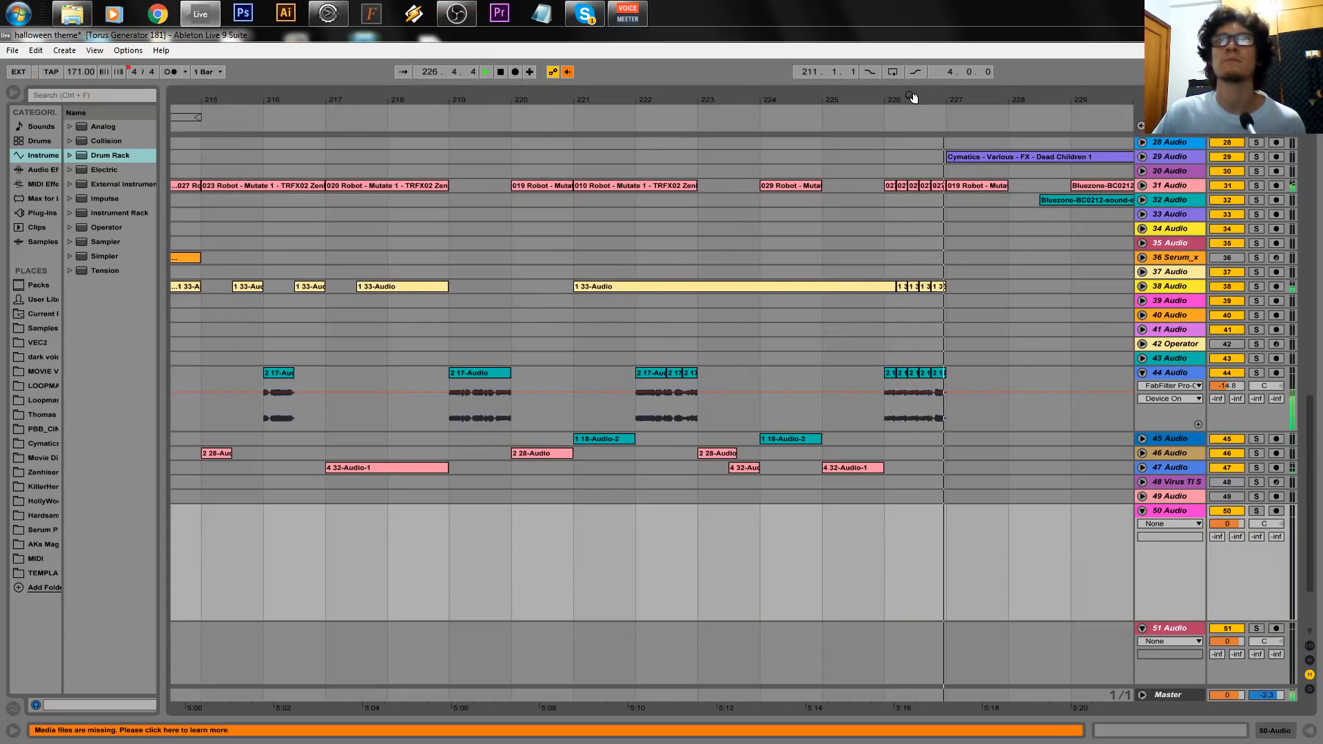
pyautogui.moveTo(918, 99); pyautogui.dragTo(972, 101)
pyautogui.press('space')
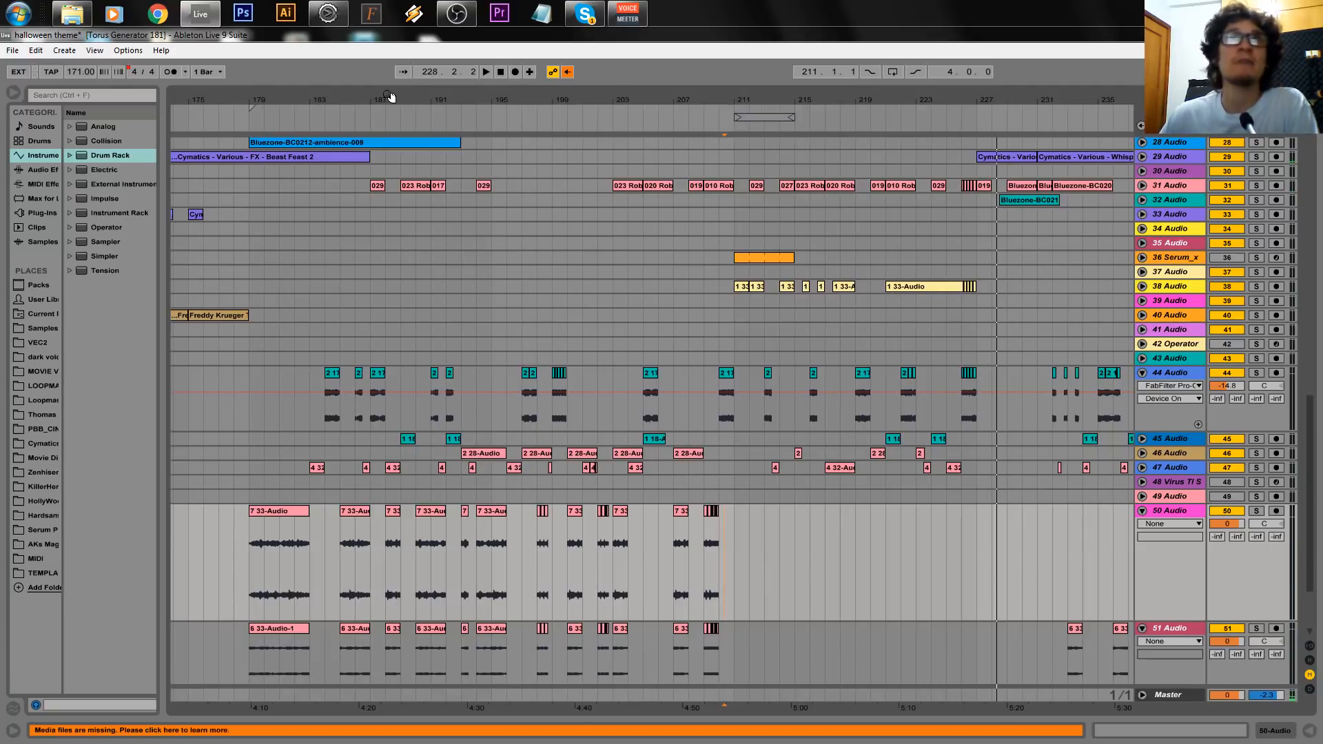
# Set the fixed grid to 1 Bar and select the whole of bar 195 on track 44 Audio.
pyautogui.moveTo(474, 104); pyautogui.dragTo(612, 105)
pyautogui.rightClick(706, 375)
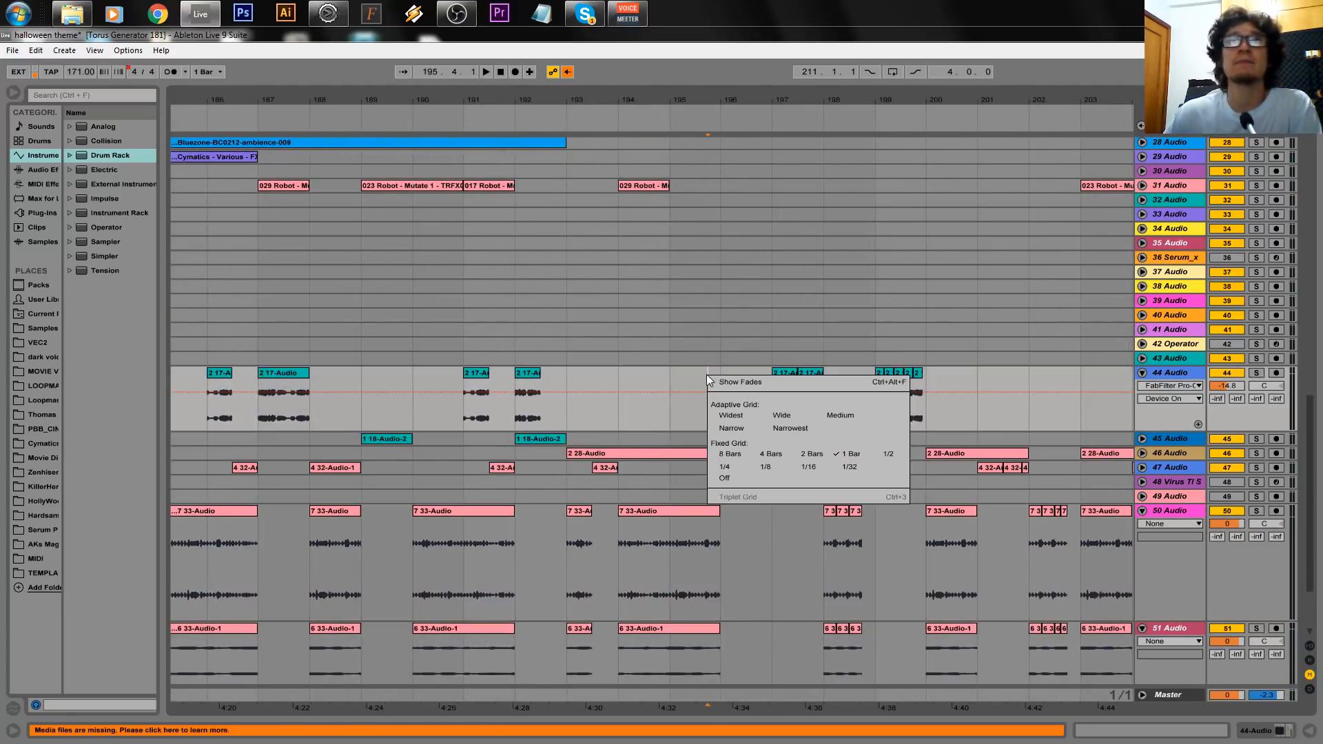
pyautogui.click(852, 455)
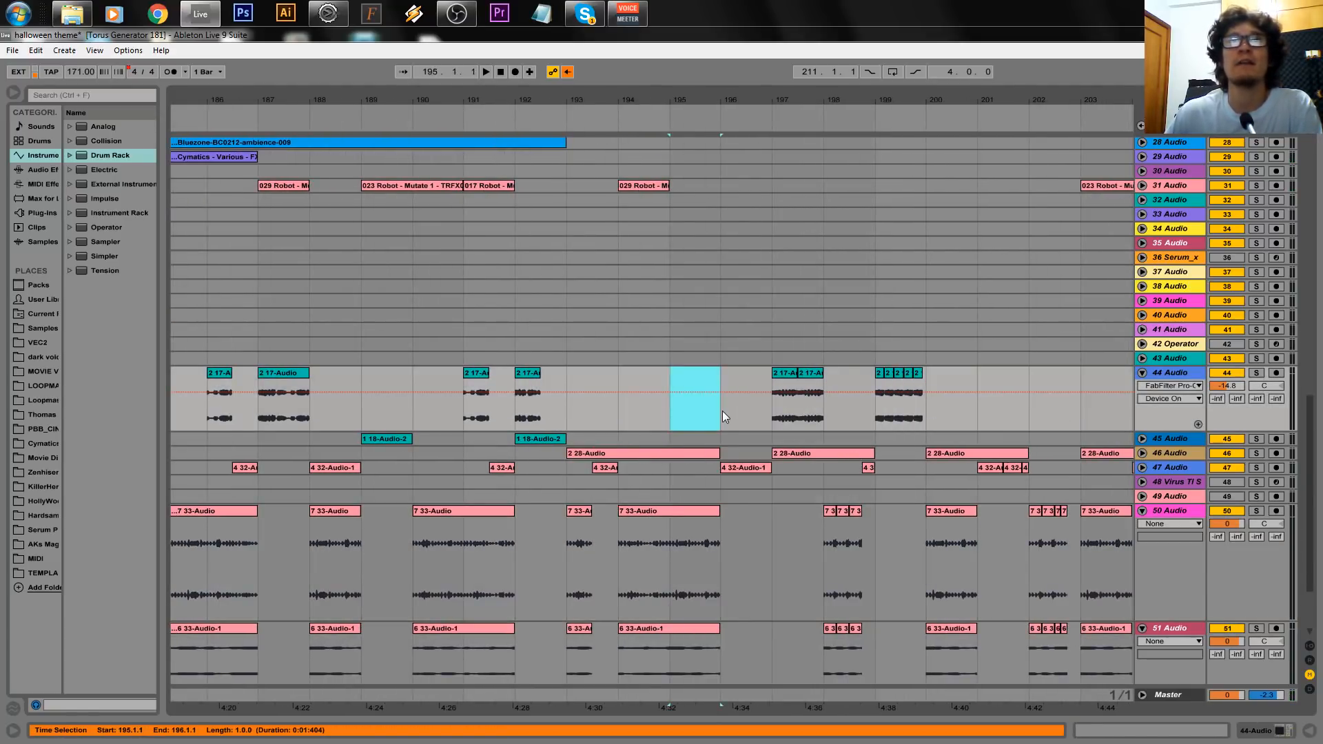
pyautogui.click(674, 414)
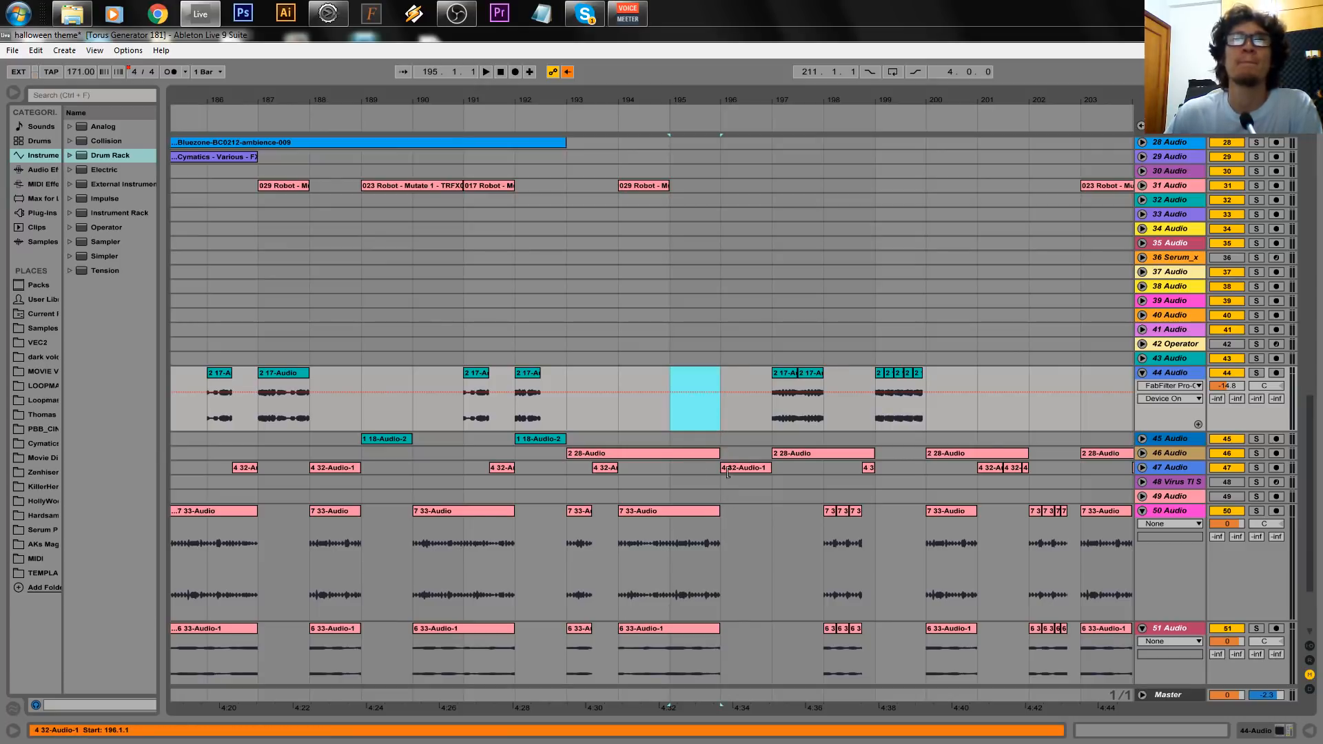
# Select the alternating one-bar ranges in turn: bar 197 on track 44 Audio, bar 198 on track 45 Audio and bar 199 on track 44 Audio.
pyautogui.moveTo(785, 408); pyautogui.dragTo(853, 439)
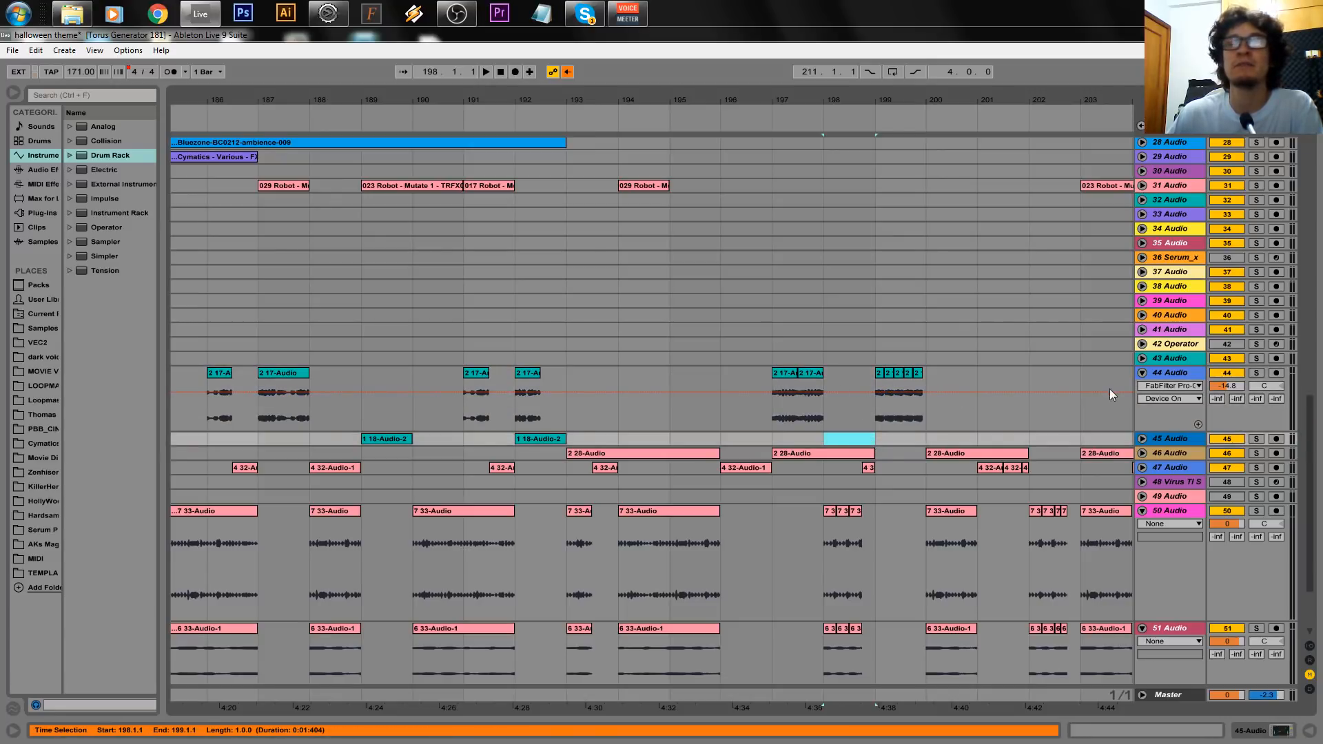
pyautogui.click(785, 419)
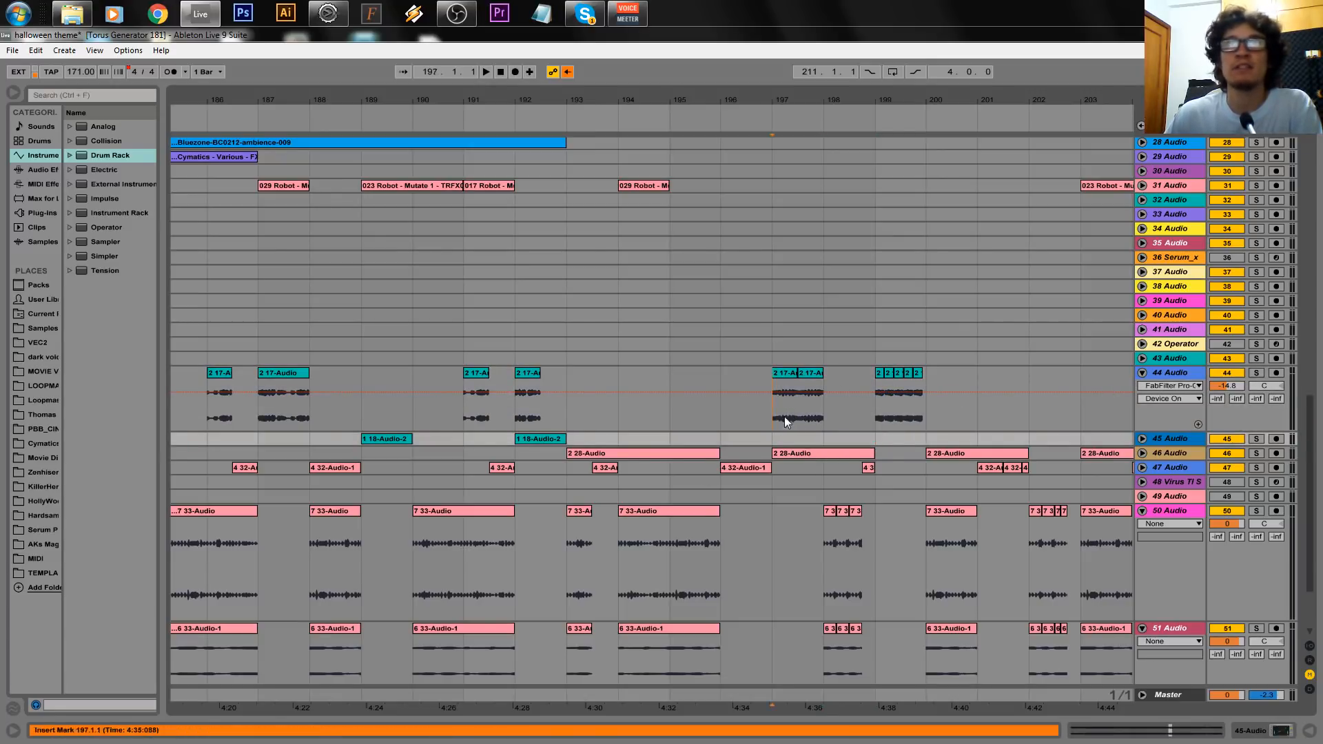
pyautogui.moveTo(820, 416); pyautogui.dragTo(866, 439)
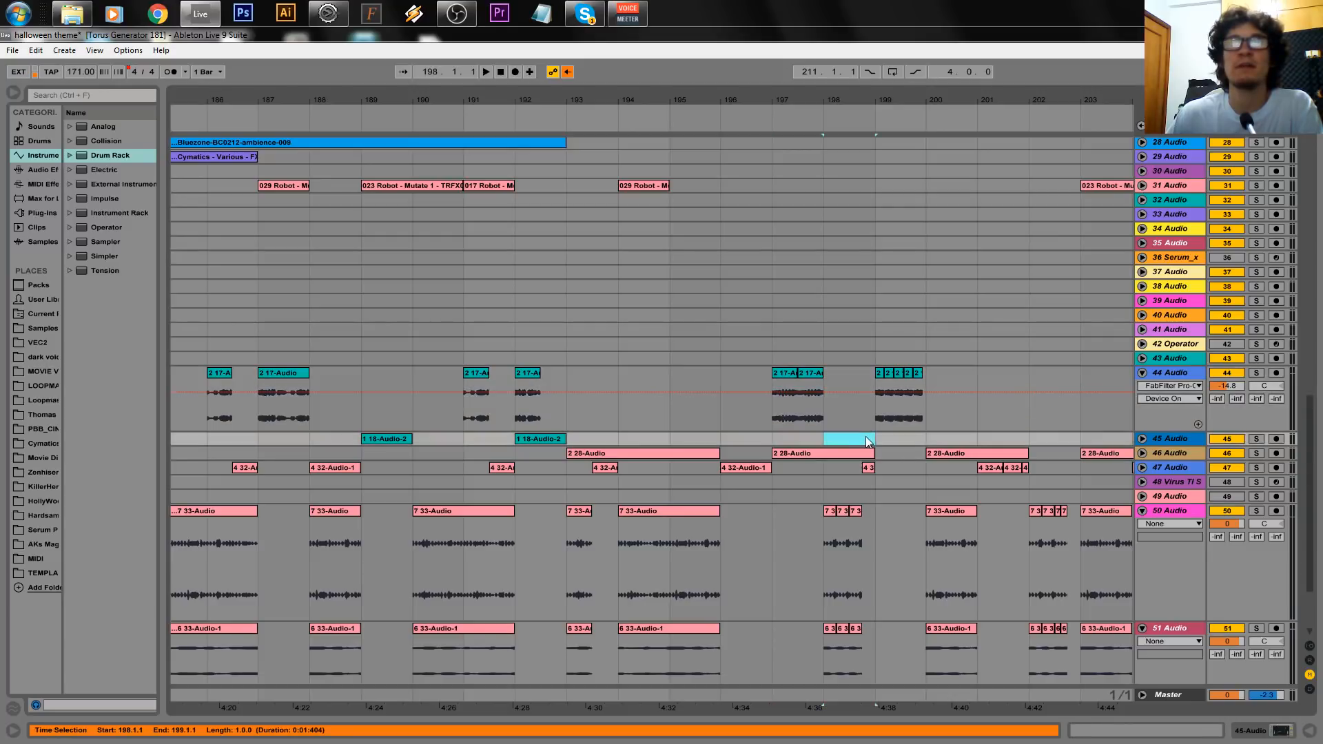
pyautogui.moveTo(772, 411); pyautogui.dragTo(867, 441)
pyautogui.moveTo(776, 412); pyautogui.dragTo(818, 417)
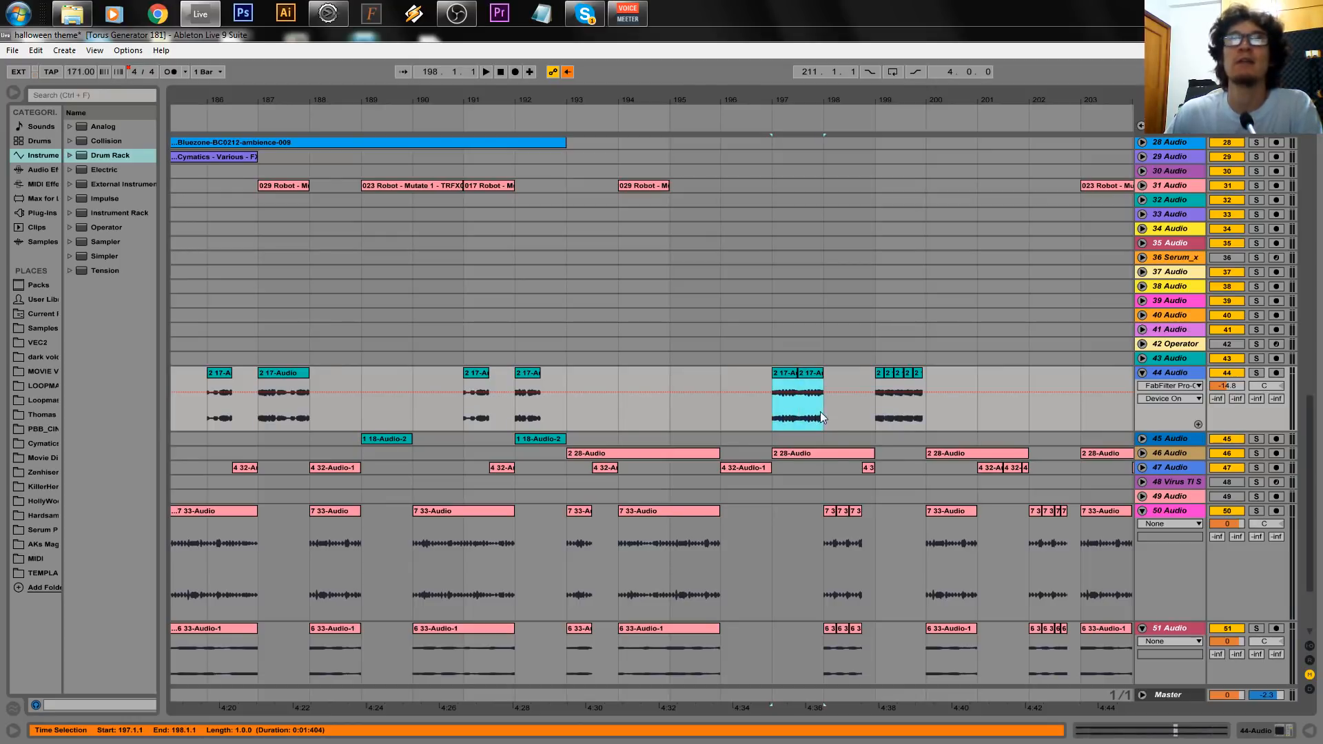
pyautogui.moveTo(825, 441); pyautogui.dragTo(921, 399)
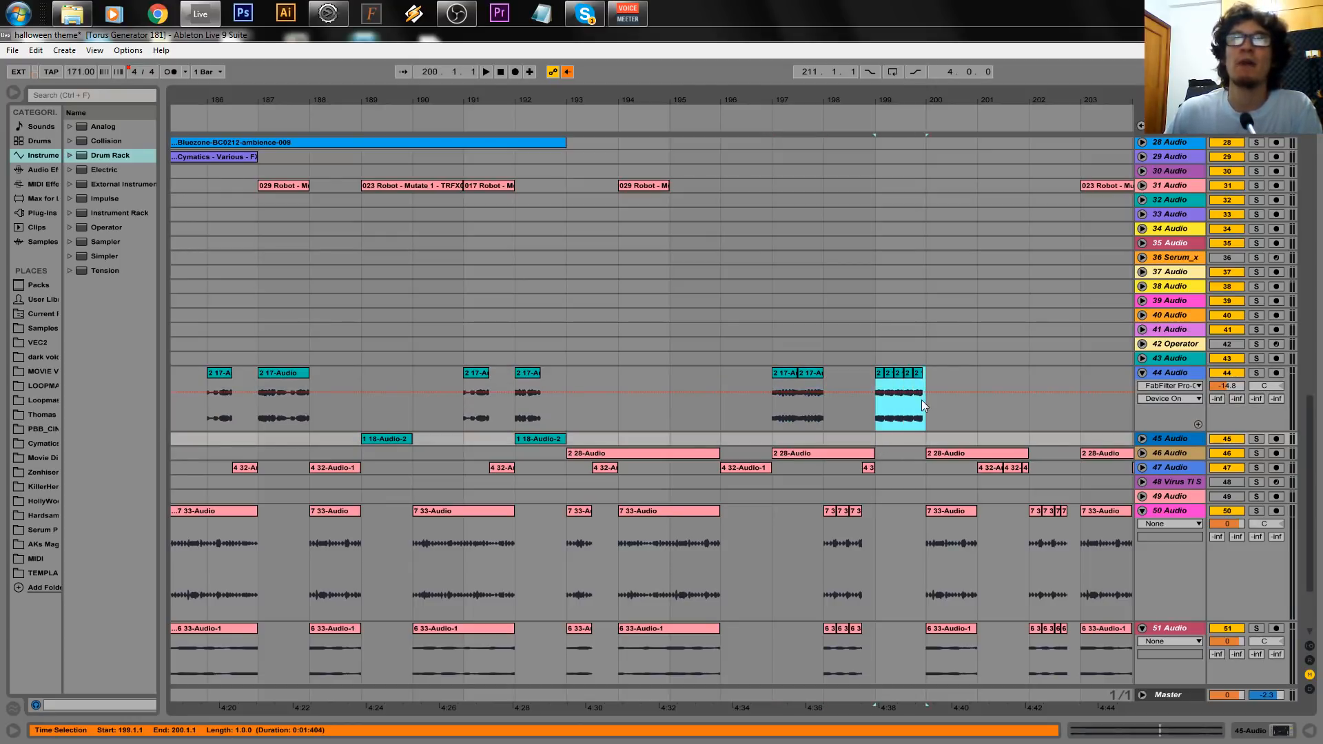
# Look over the drum and percussion tracks, and select bar 200 on track 45 Audio.
pyautogui.scroll(12, 865, 395)
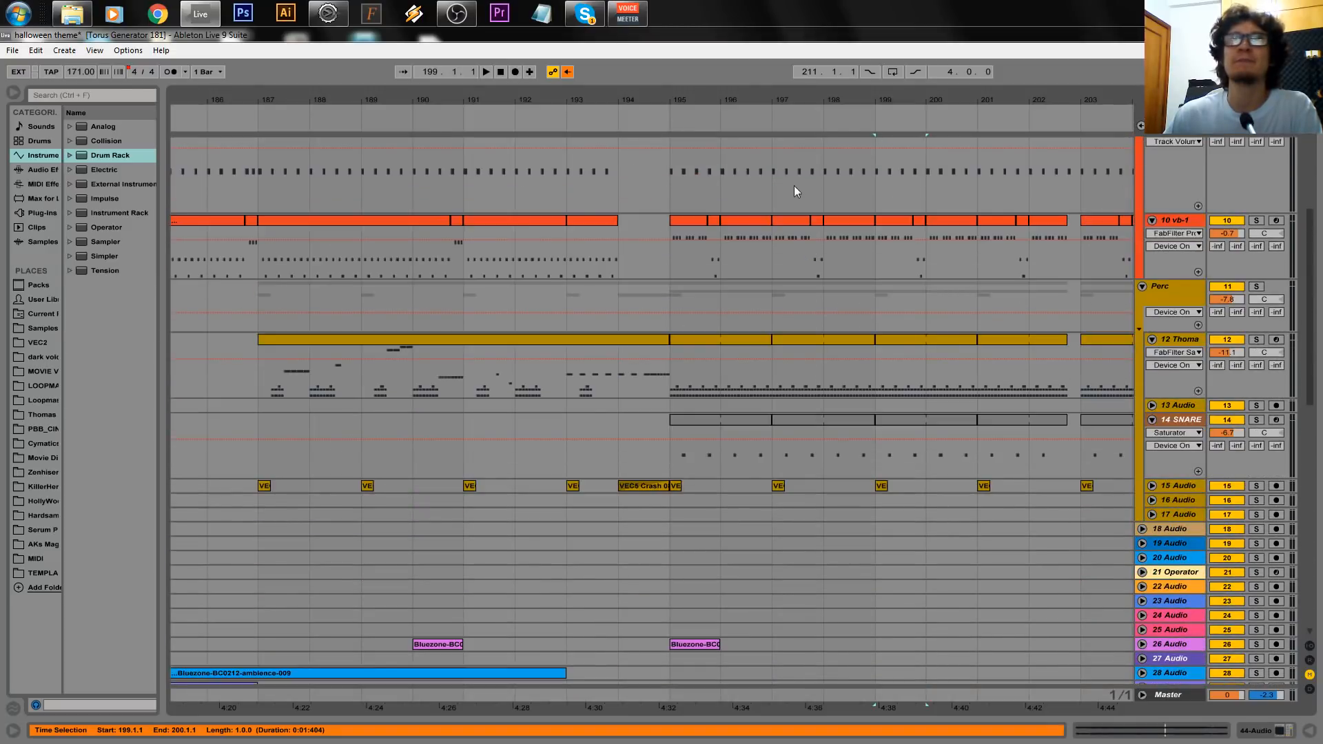
pyautogui.scroll(-10, 784, 593)
pyautogui.moveTo(773, 541); pyautogui.dragTo(971, 562)
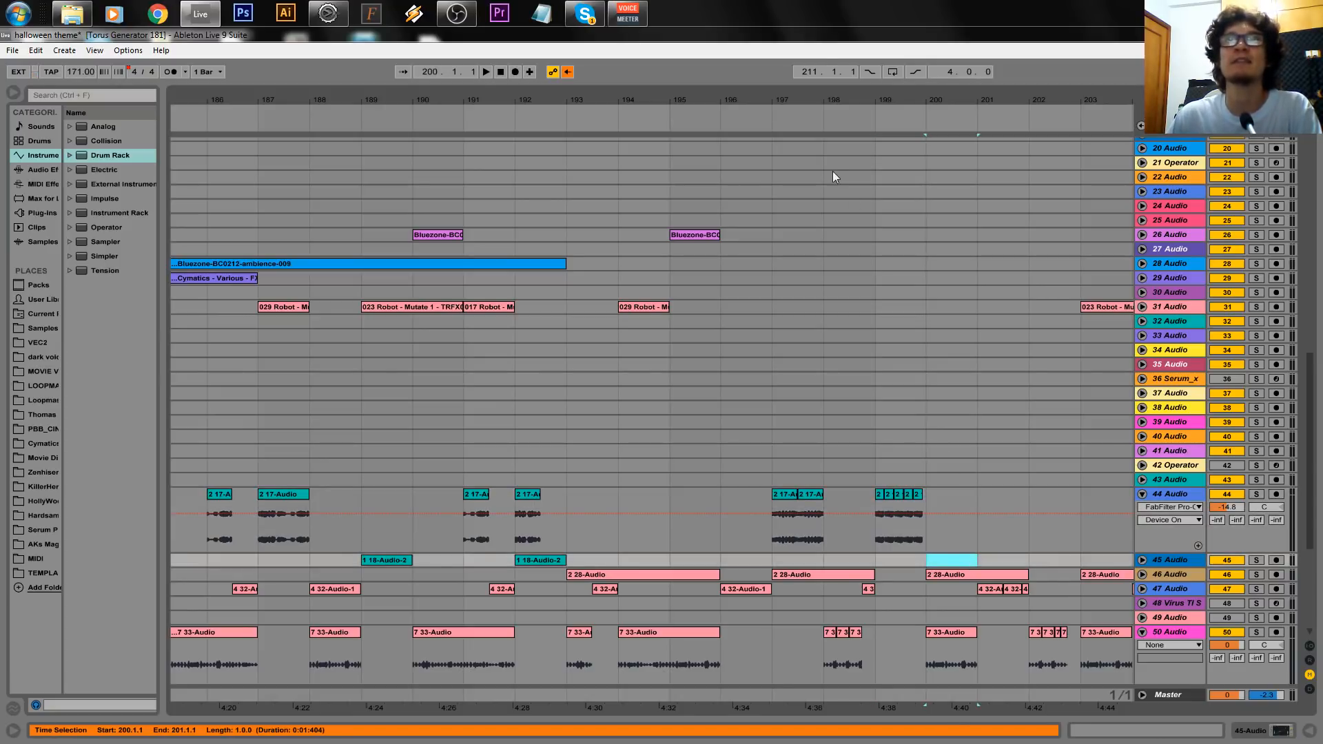
# Select the half-bar 2 17-Audio clip from 197.1.1 to 197.3.1 on track 44 Audio.
pyautogui.moveTo(840, 100); pyautogui.dragTo(840, 66)
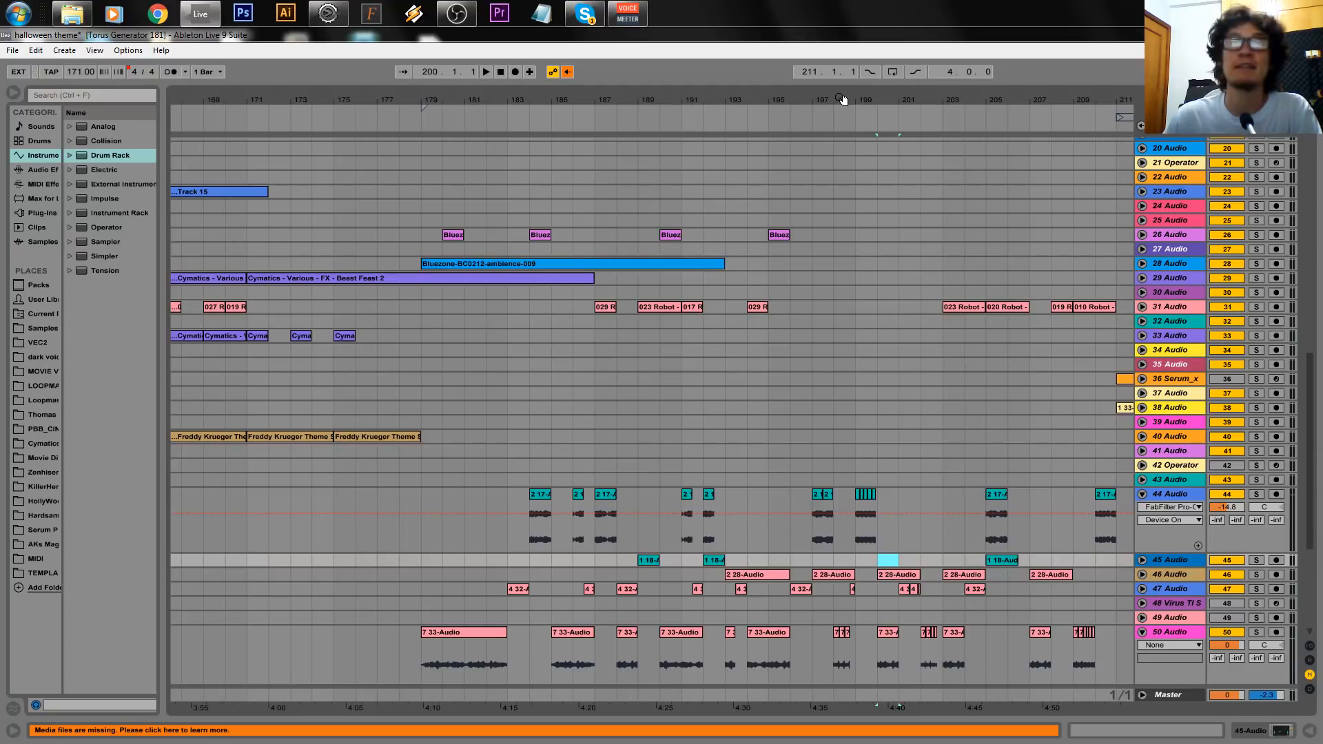
pyautogui.moveTo(842, 98); pyautogui.dragTo(812, 211)
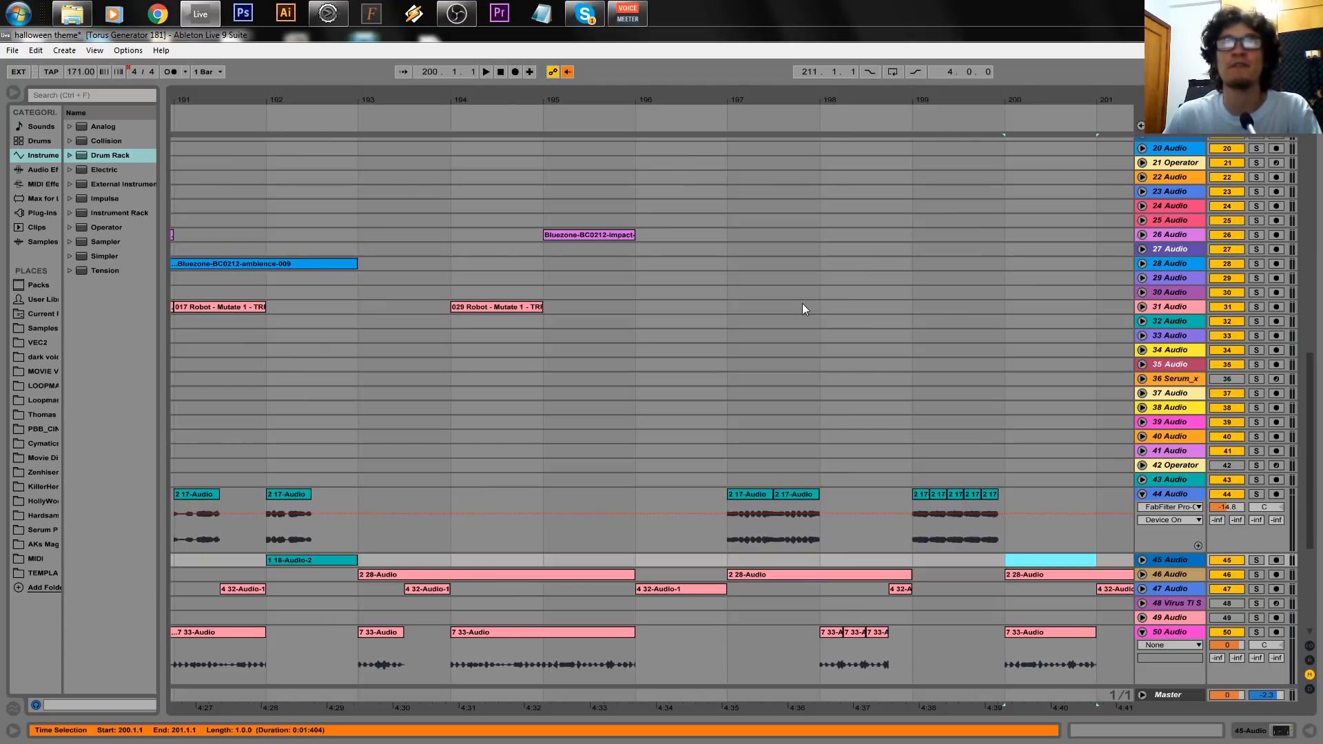
pyautogui.click(754, 494)
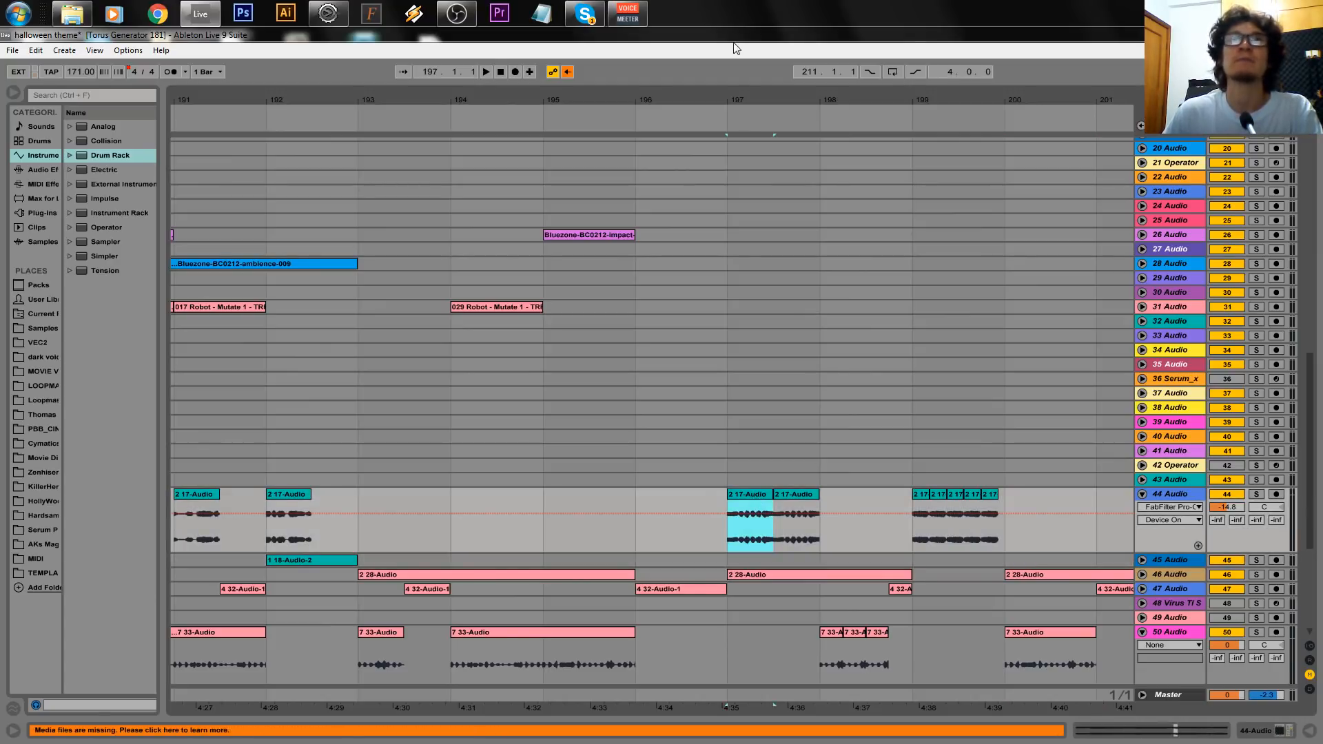
# Select bar 184 on track 44 Audio, followed by the two-bar clip from 185.1.1 to 187.1.1 on track 50 Audio.
pyautogui.moveTo(748, 95); pyautogui.dragTo(777, 9)
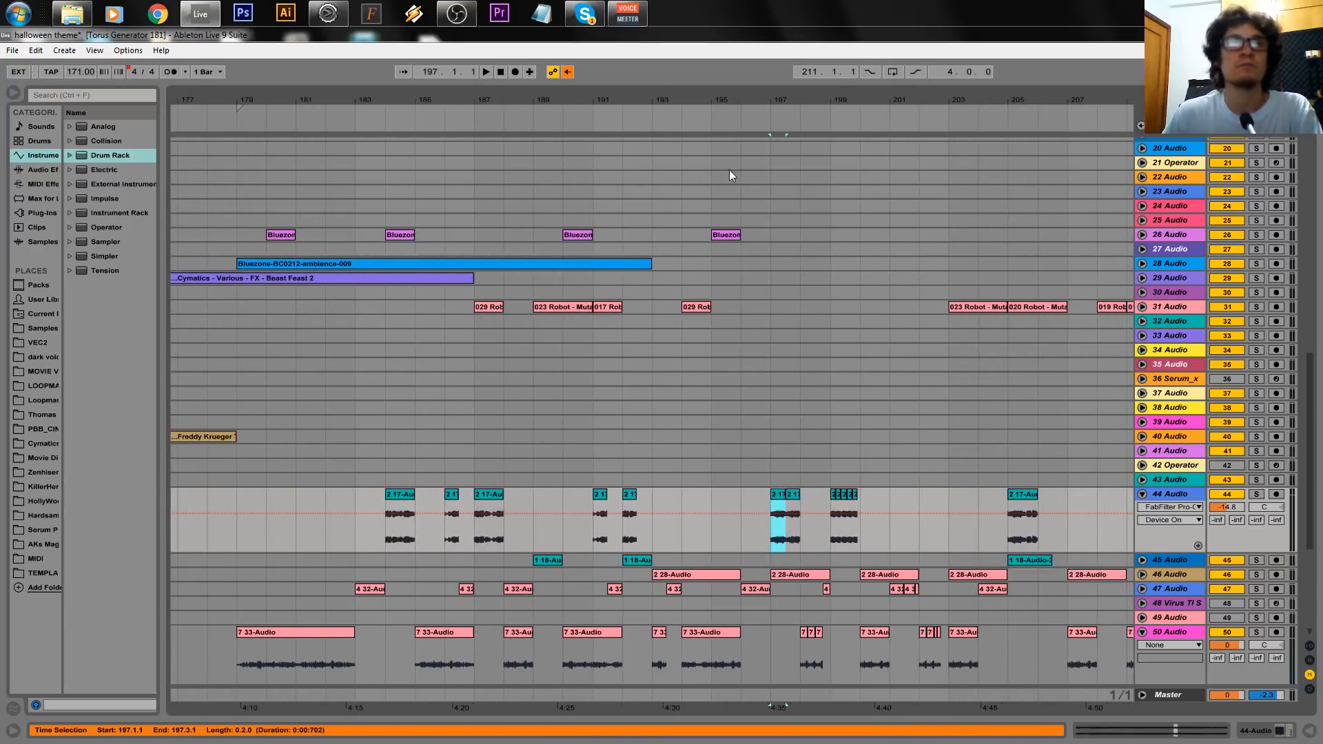
pyautogui.moveTo(404, 545); pyautogui.dragTo(412, 536)
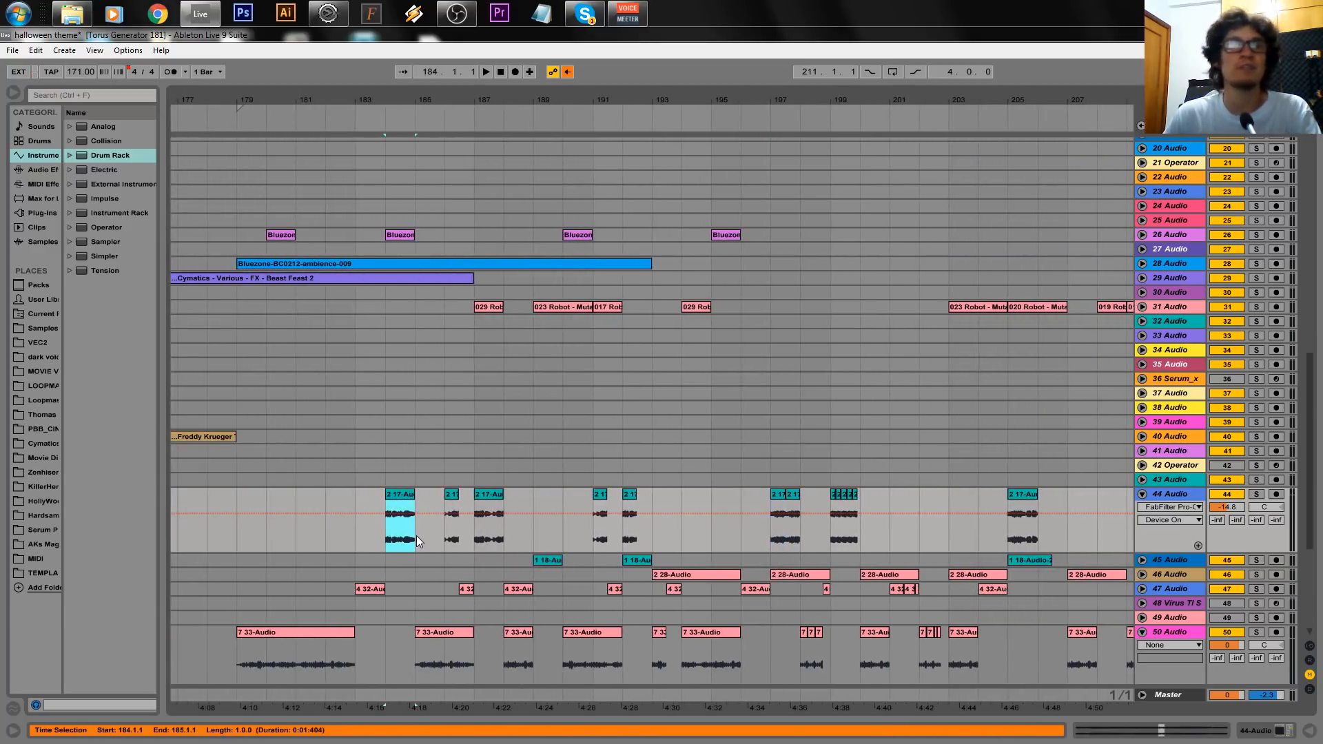
pyautogui.scroll(-6, 418, 538)
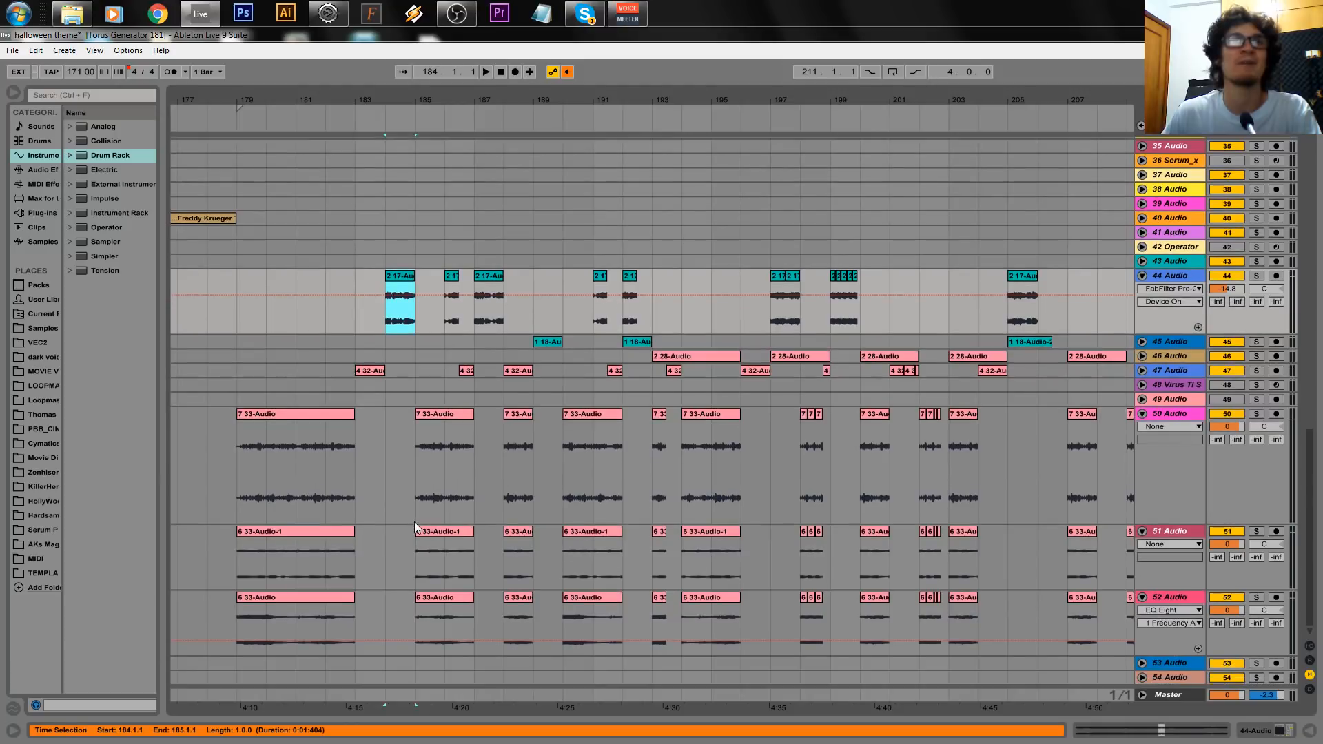
pyautogui.moveTo(415, 492); pyautogui.dragTo(469, 474)
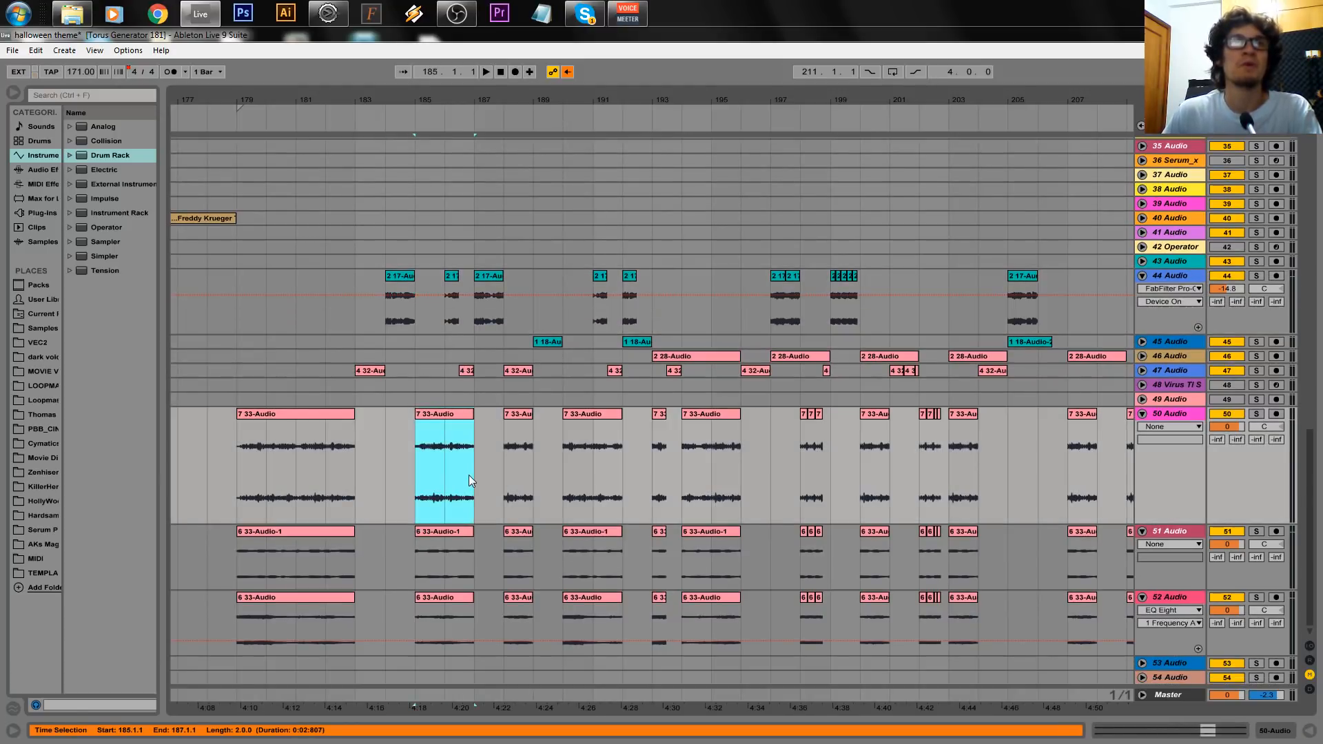
# Select the two half-bar clips of bar 186, first on track 44 Audio and from 186.3.1 on track 47 Audio.
pyautogui.moveTo(437, 107)
pyautogui.mouseDown()
pyautogui.moveTo(437, 148)
pyautogui.moveTo(531, 98)
pyautogui.mouseUp()
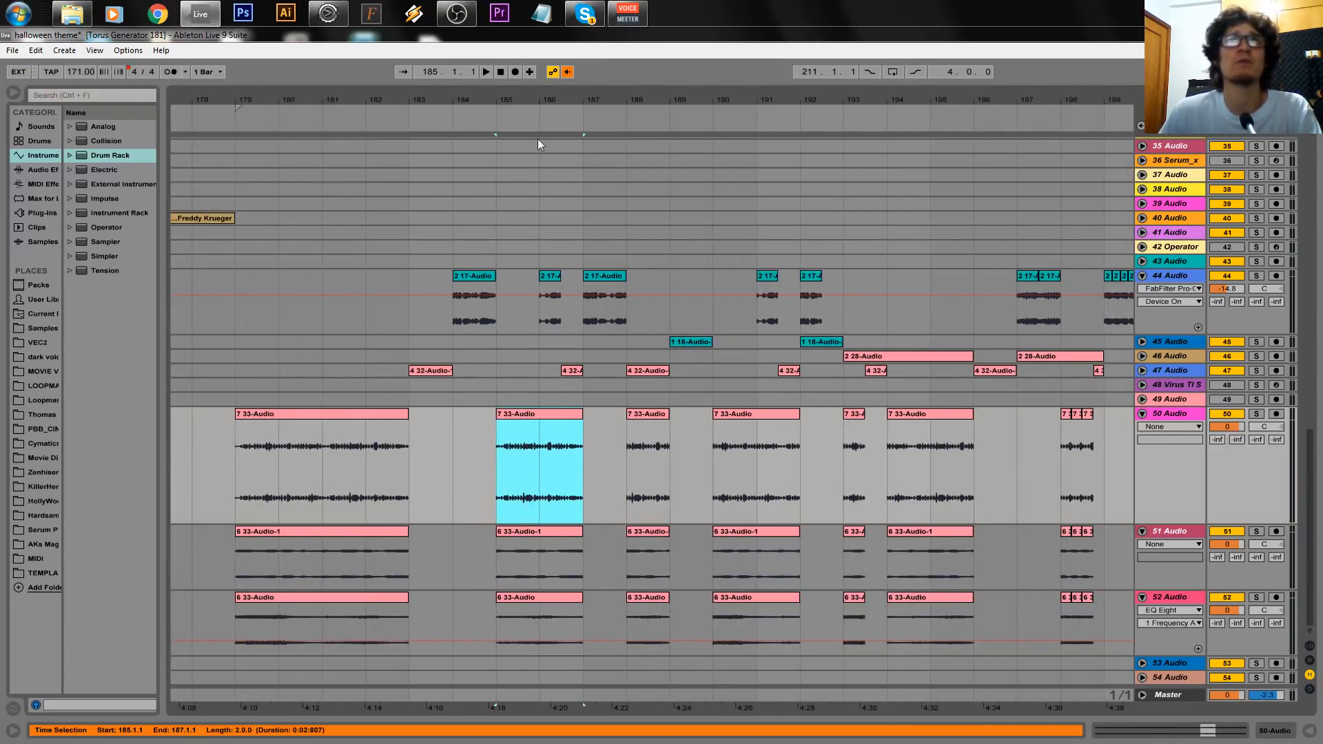
pyautogui.click(536, 312)
pyautogui.click(551, 317)
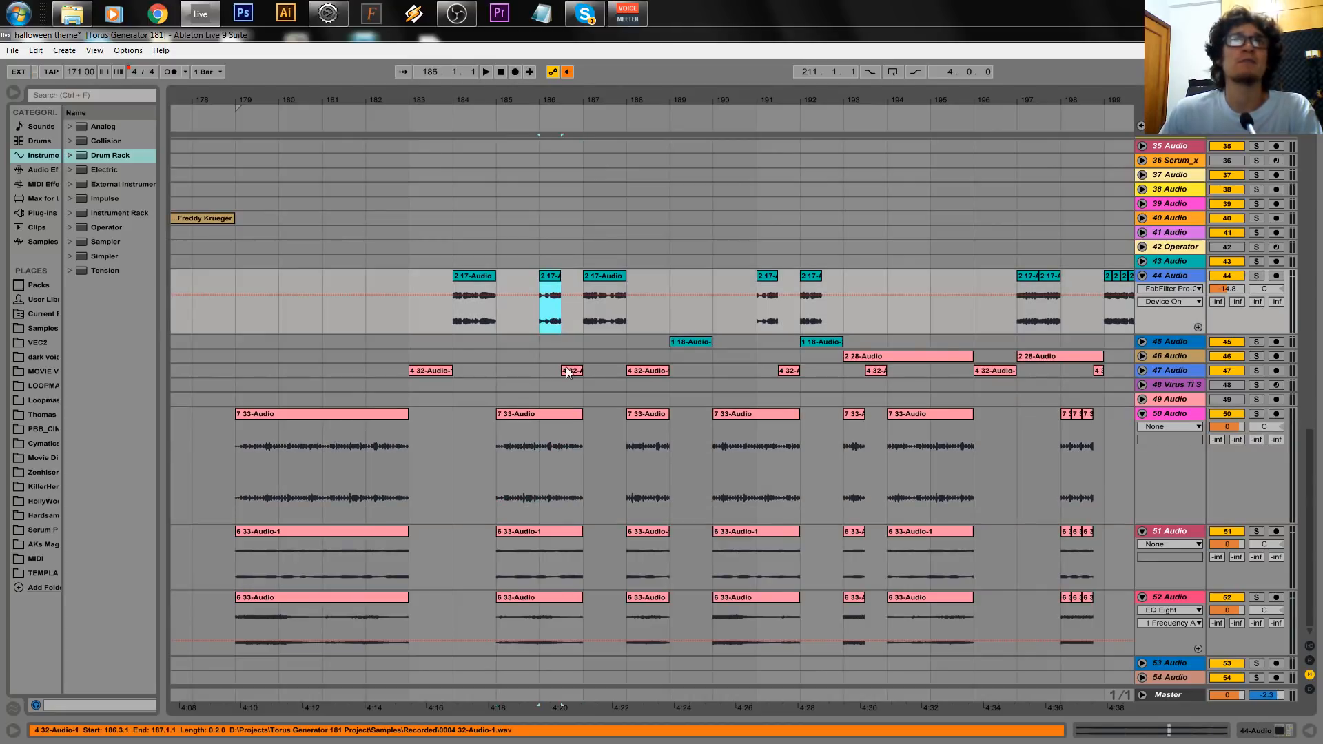
pyautogui.click(569, 371)
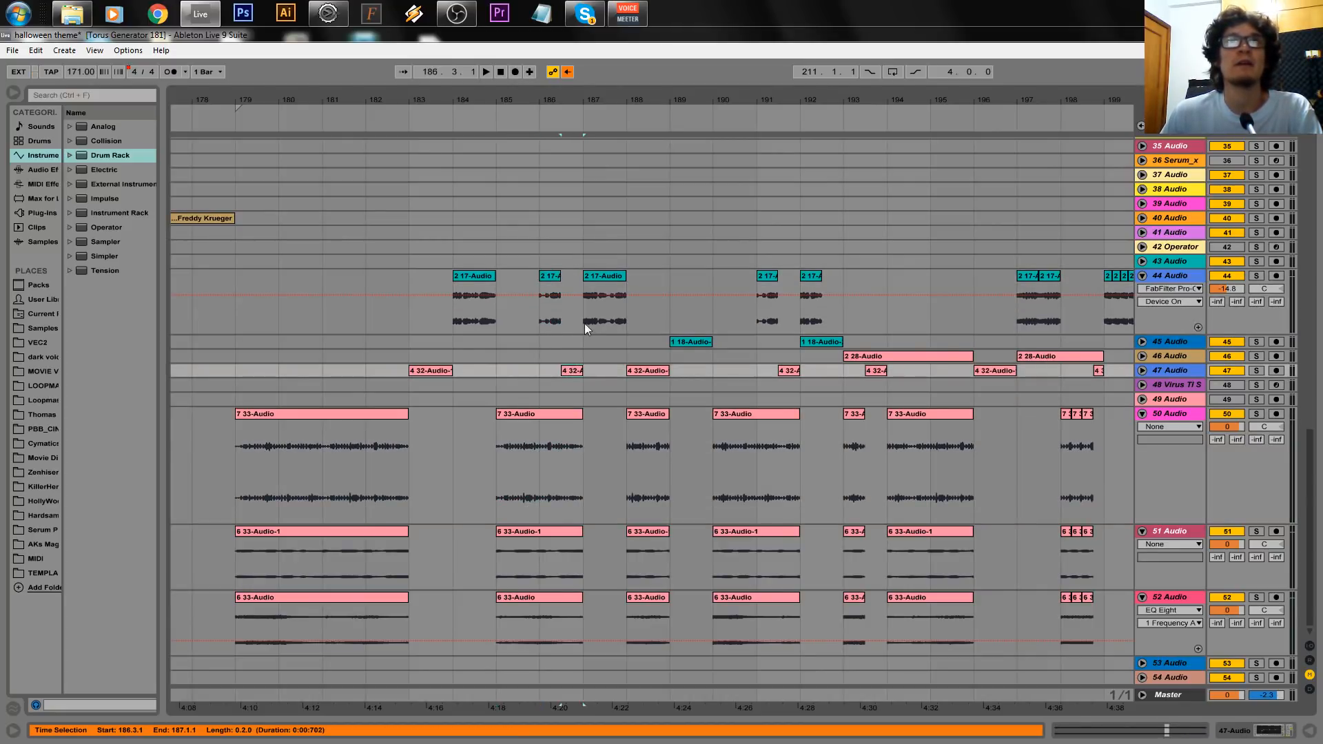
# Select successive one-bar ranges: bar 187 on track 44 Audio, 188 on track 47, 189 on track 45 and 190 on track 46.
pyautogui.moveTo(584, 322); pyautogui.dragTo(623, 322)
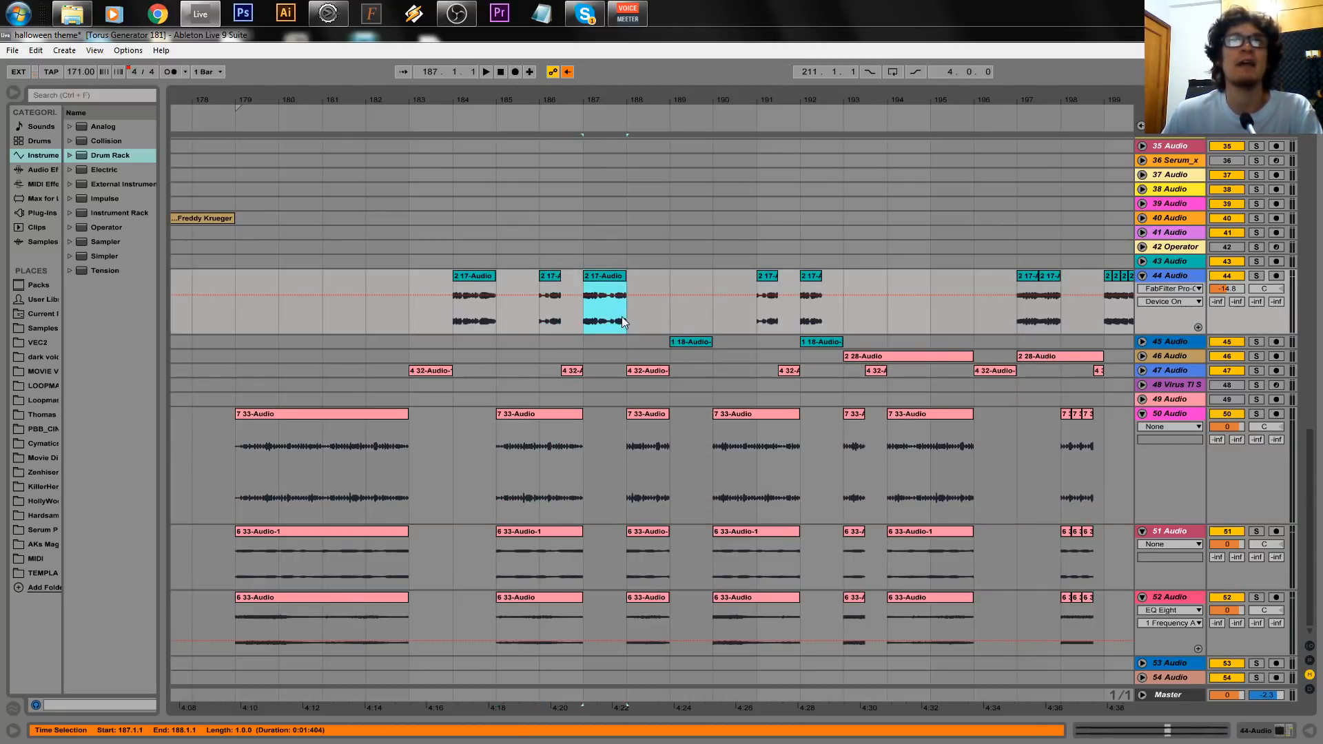
pyautogui.click(642, 369)
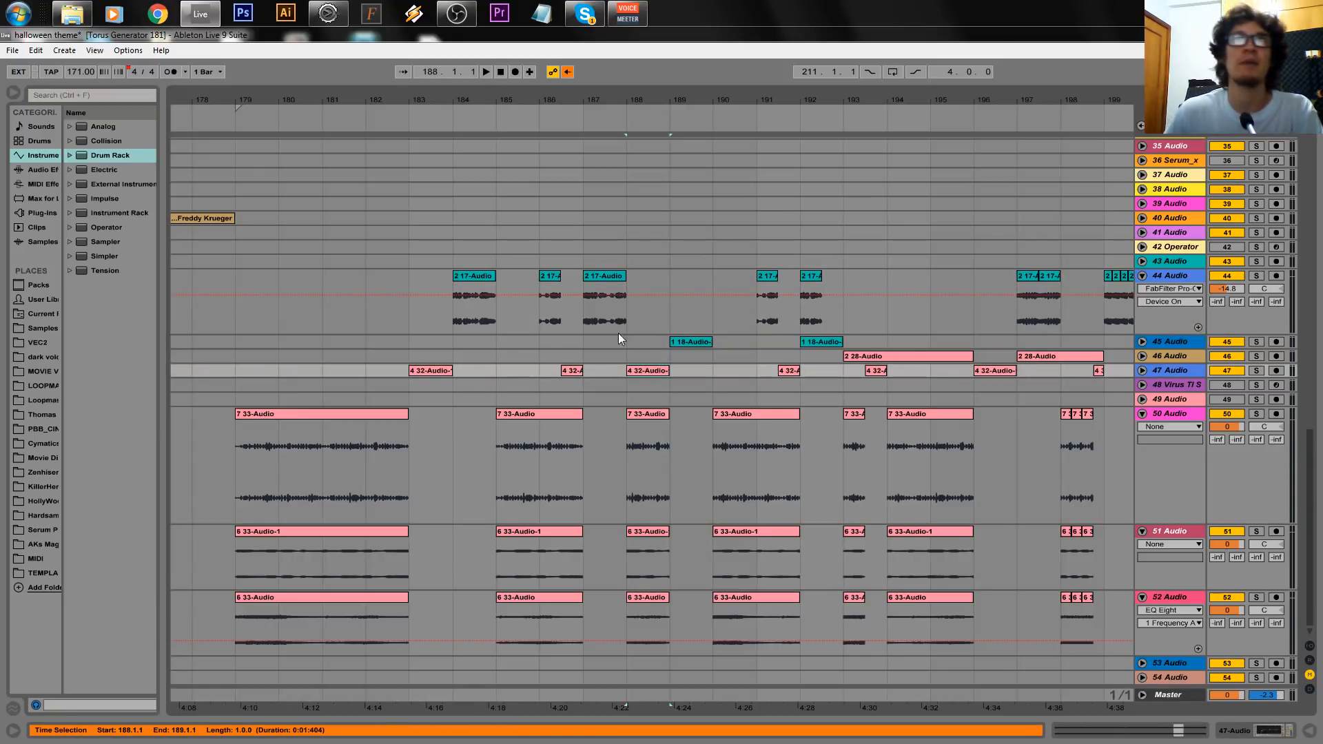
pyautogui.click(698, 338)
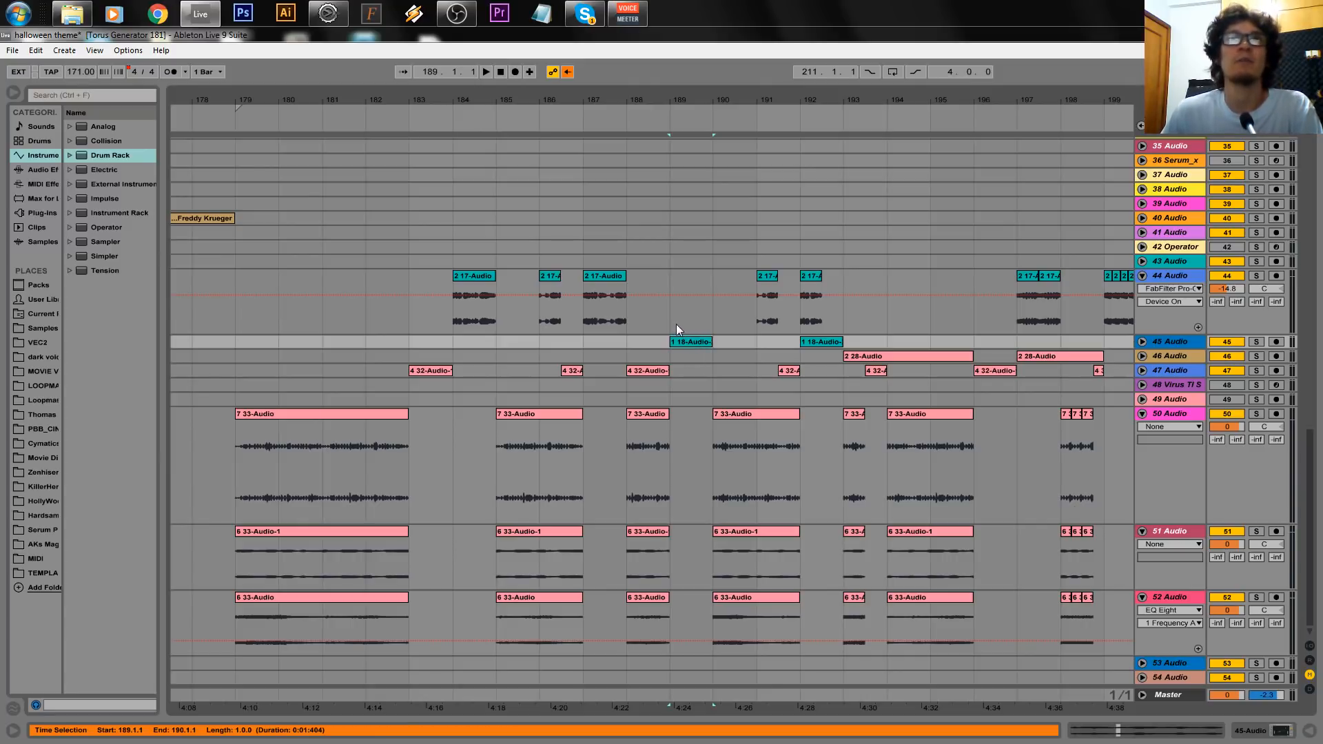
pyautogui.moveTo(678, 323); pyautogui.dragTo(745, 357)
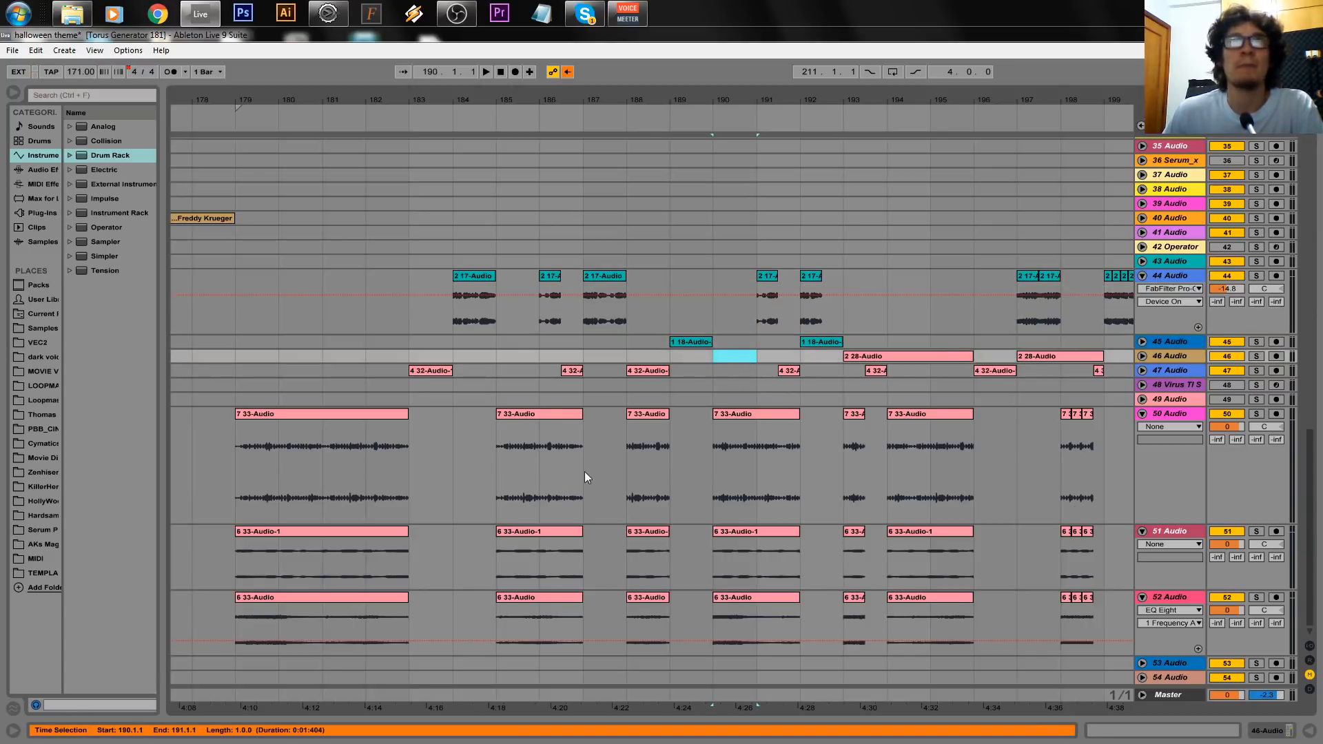
# Select bar 191 on track 51 Audio and the empty bar 192 on track 50 Audio.
pyautogui.moveTo(586, 472); pyautogui.dragTo(755, 482)
pyautogui.moveTo(758, 554); pyautogui.dragTo(792, 560)
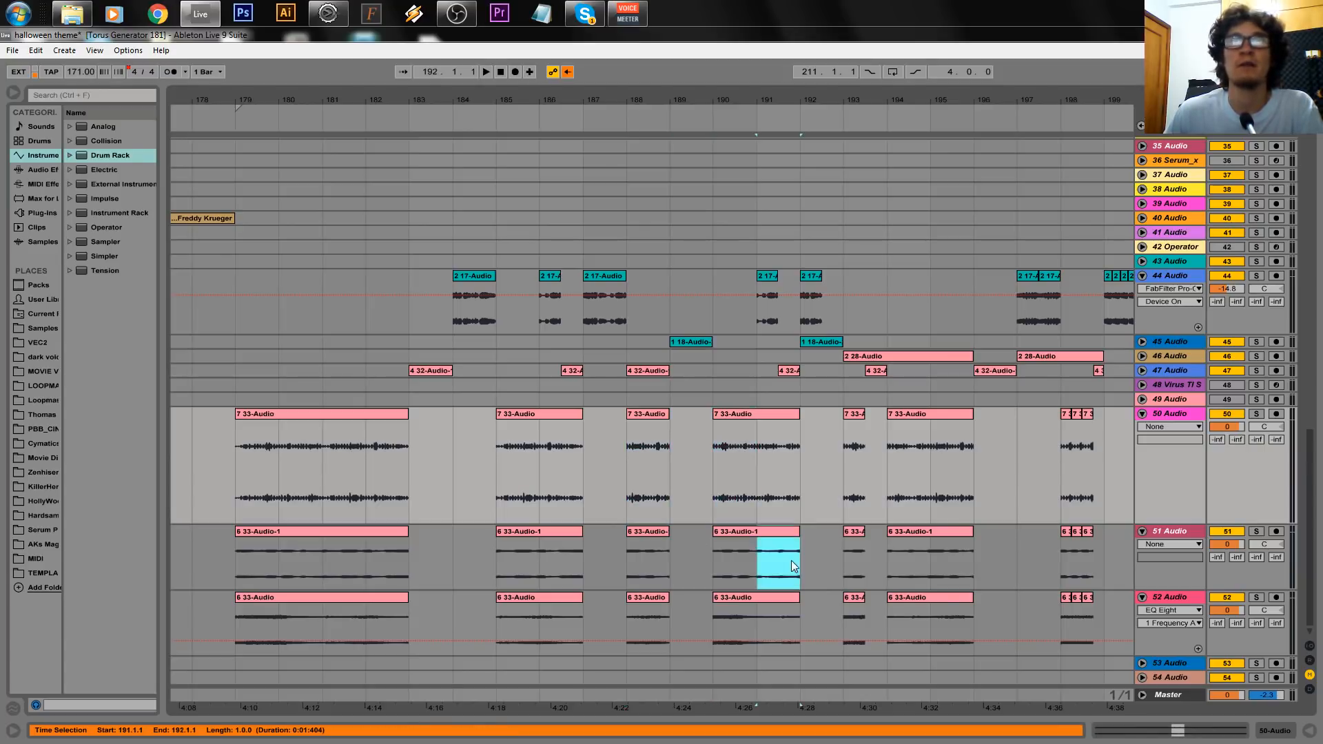
pyautogui.moveTo(814, 461); pyautogui.dragTo(805, 476)
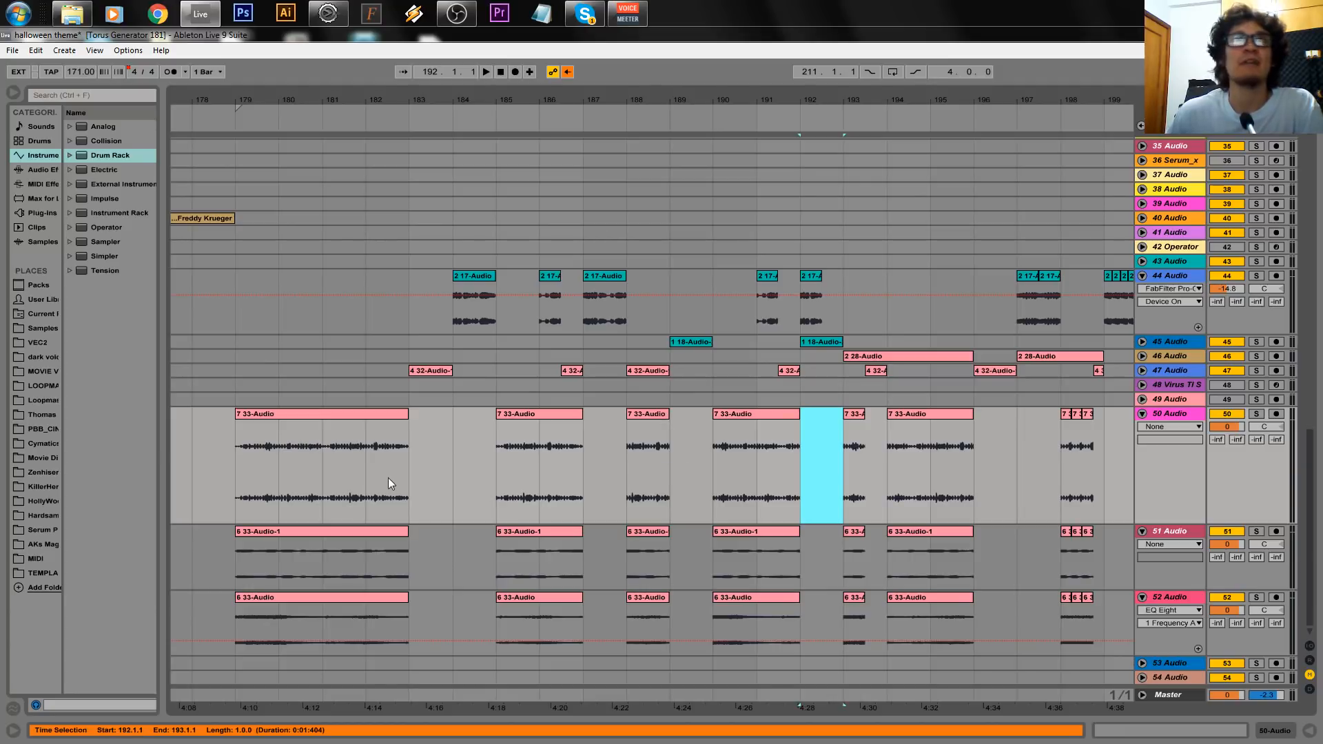
# Select 181.1.1 to 183.1.1 on track 50 Audio and on track 44 Audio, followed by the bar 184 clip on track 44.
pyautogui.moveTo(321, 456); pyautogui.dragTo(403, 456)
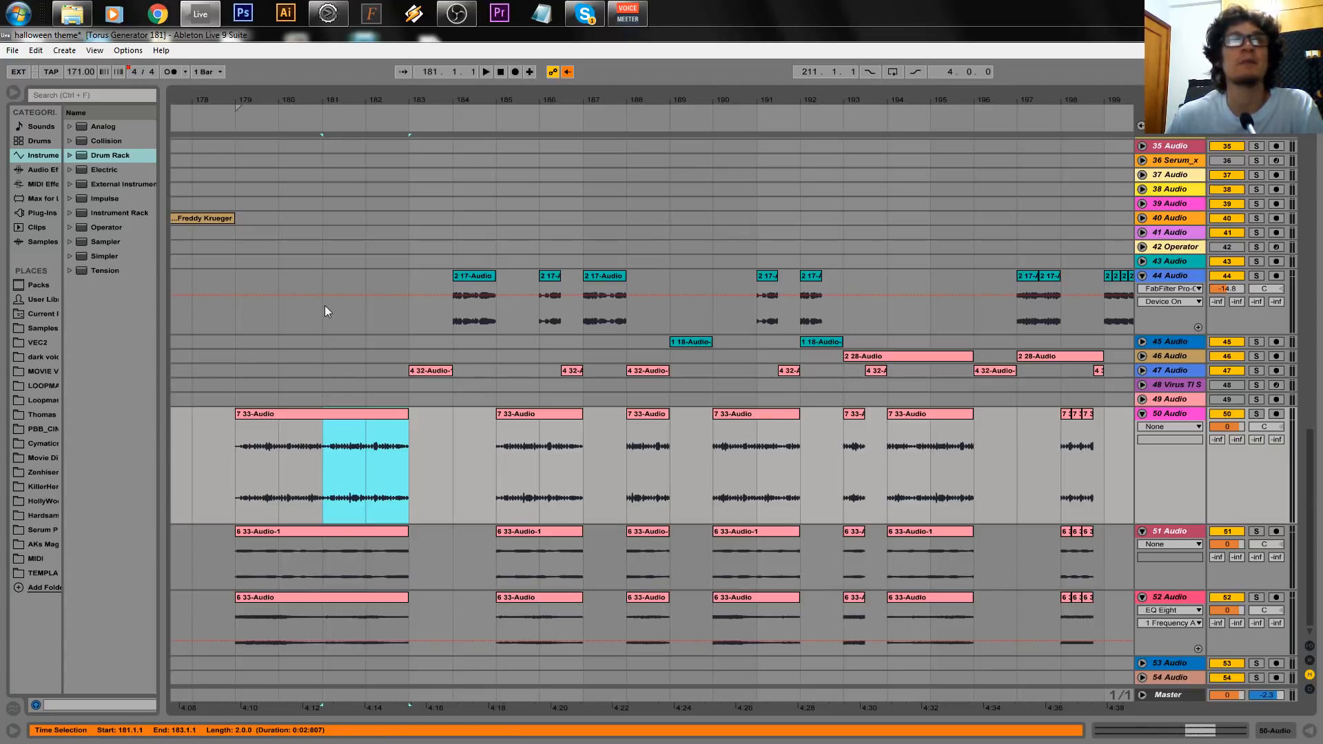
pyautogui.moveTo(322, 320); pyautogui.dragTo(357, 320)
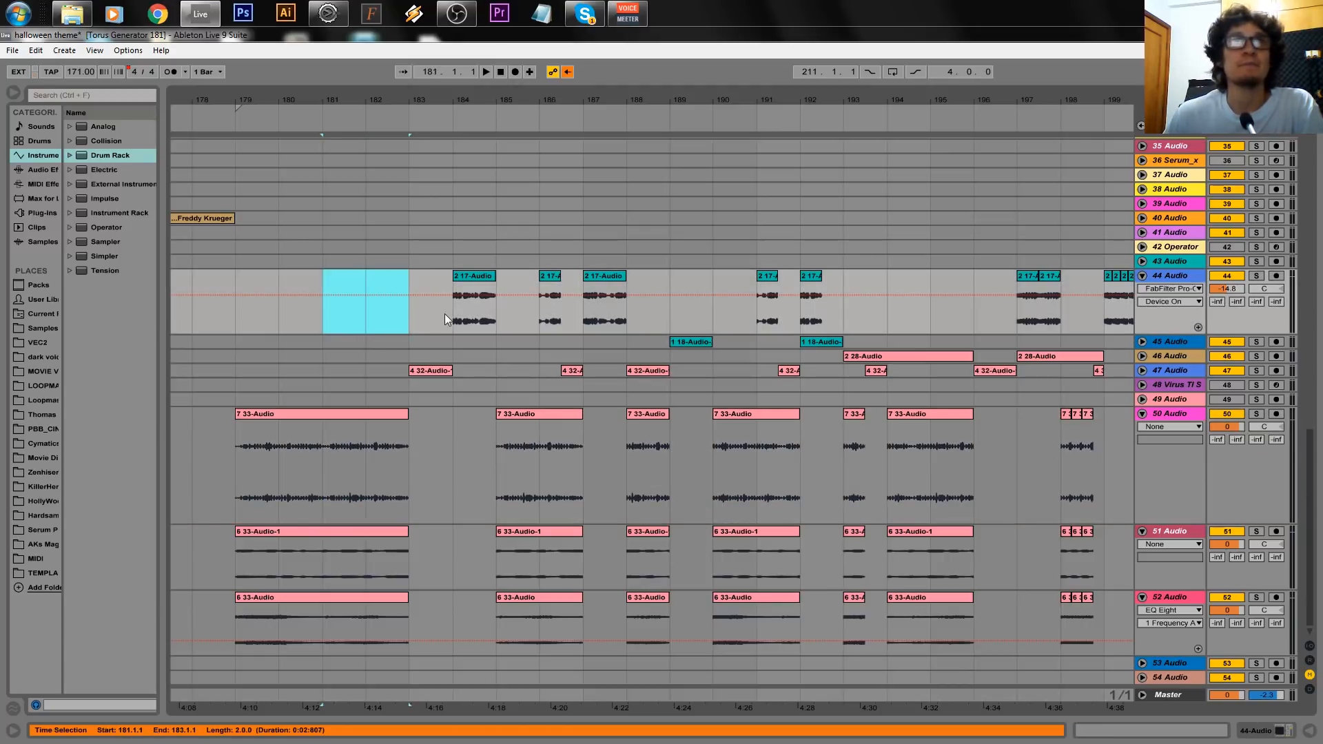
pyautogui.click(482, 319)
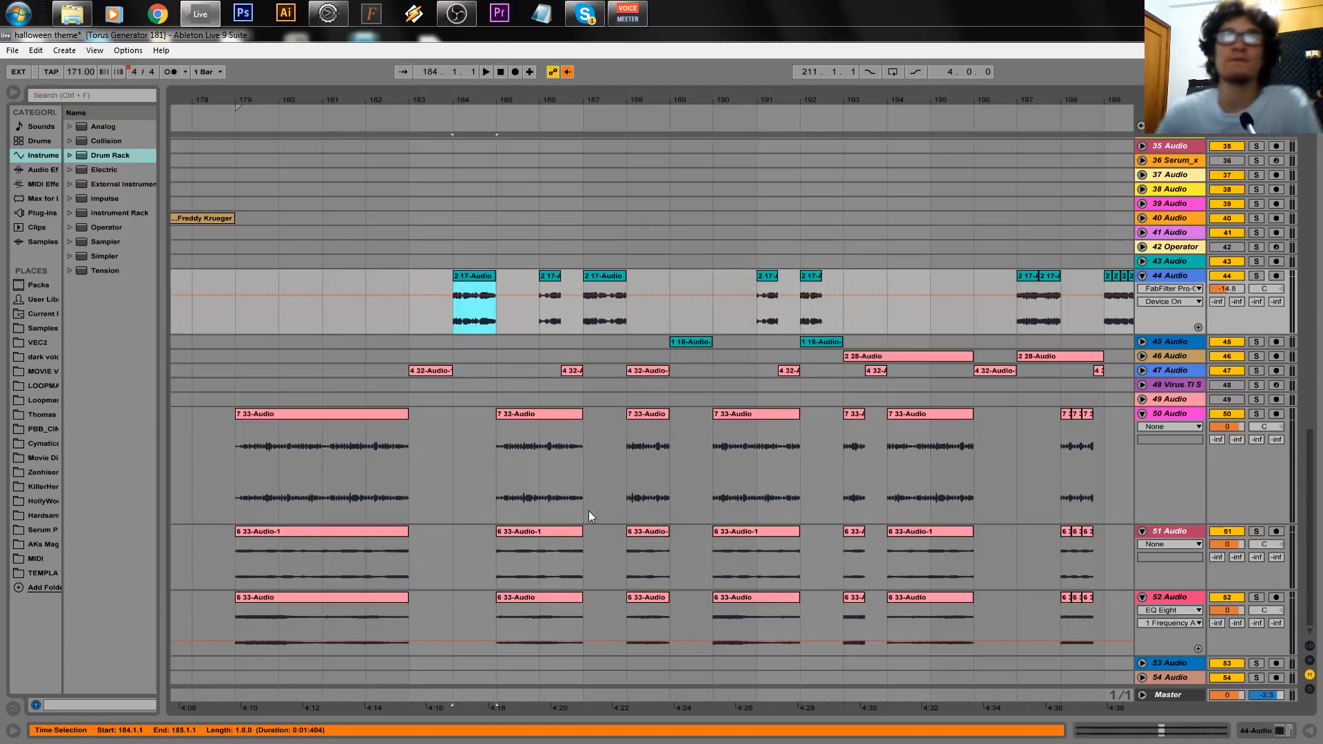